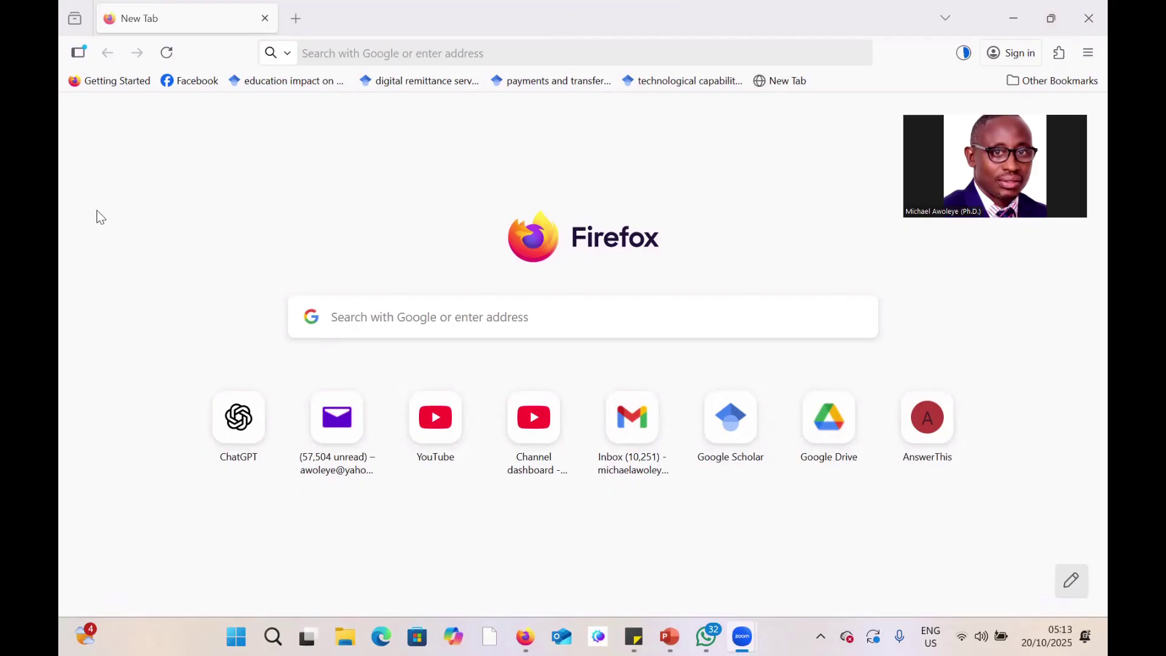
Go to the developers.google.com site.
left_click(353, 48)
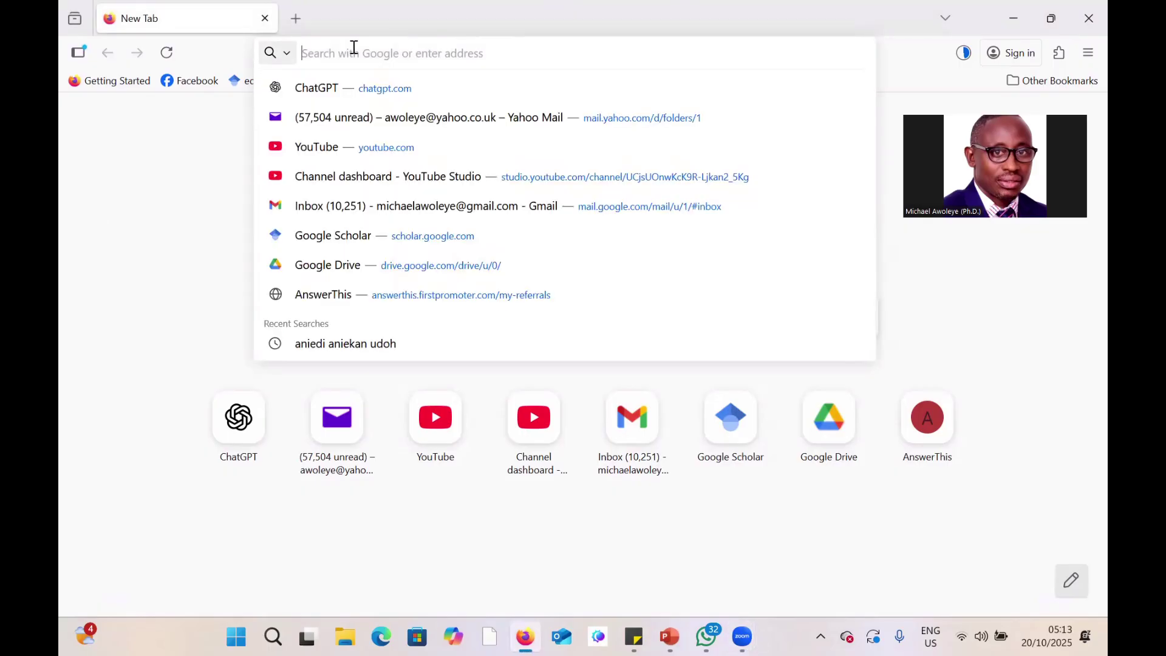
type("developers")
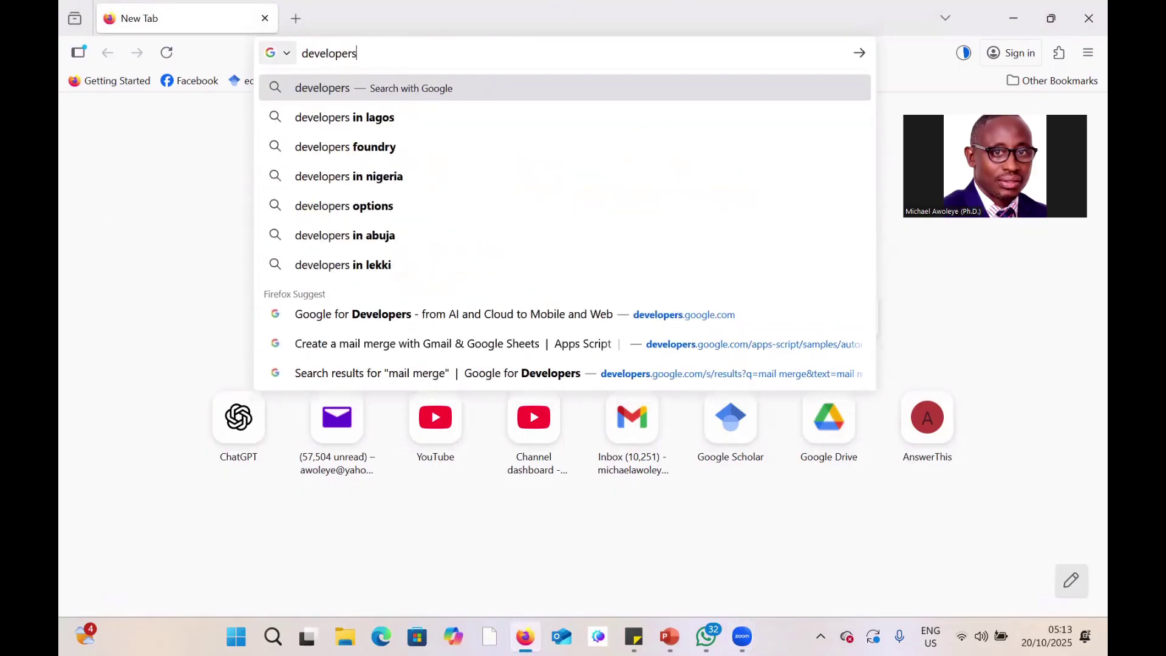
type(".google.")
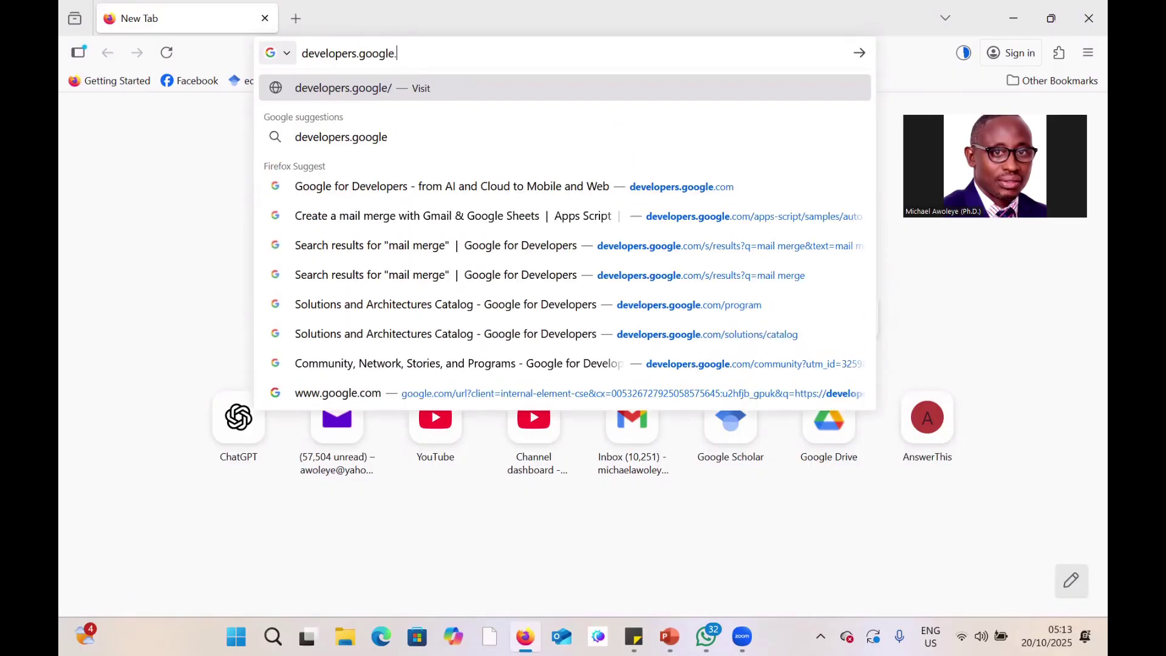
type("com")
key("Return")
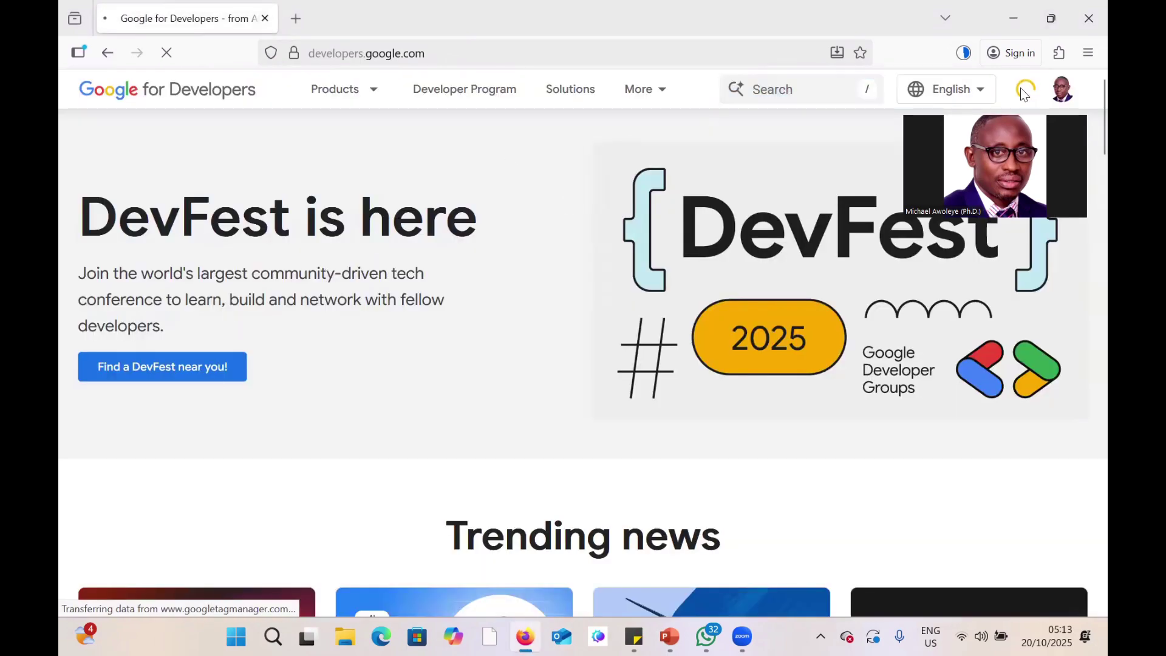
Search the developer site for 'mail merge' and look over the results.
left_click(780, 87)
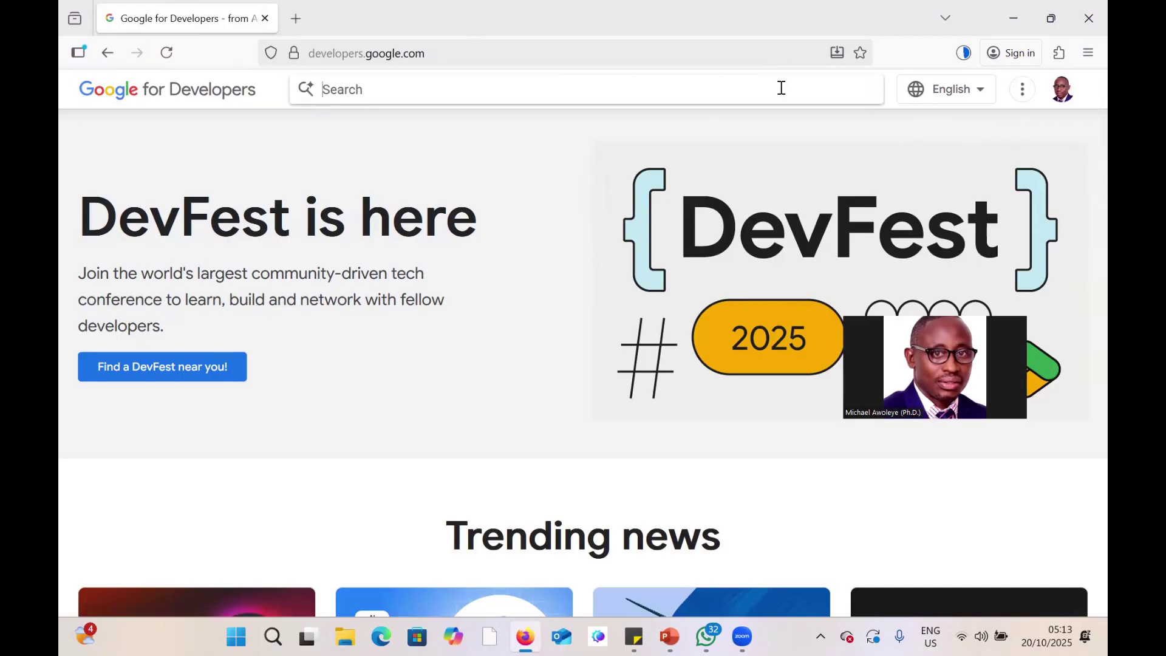
type("mail merge")
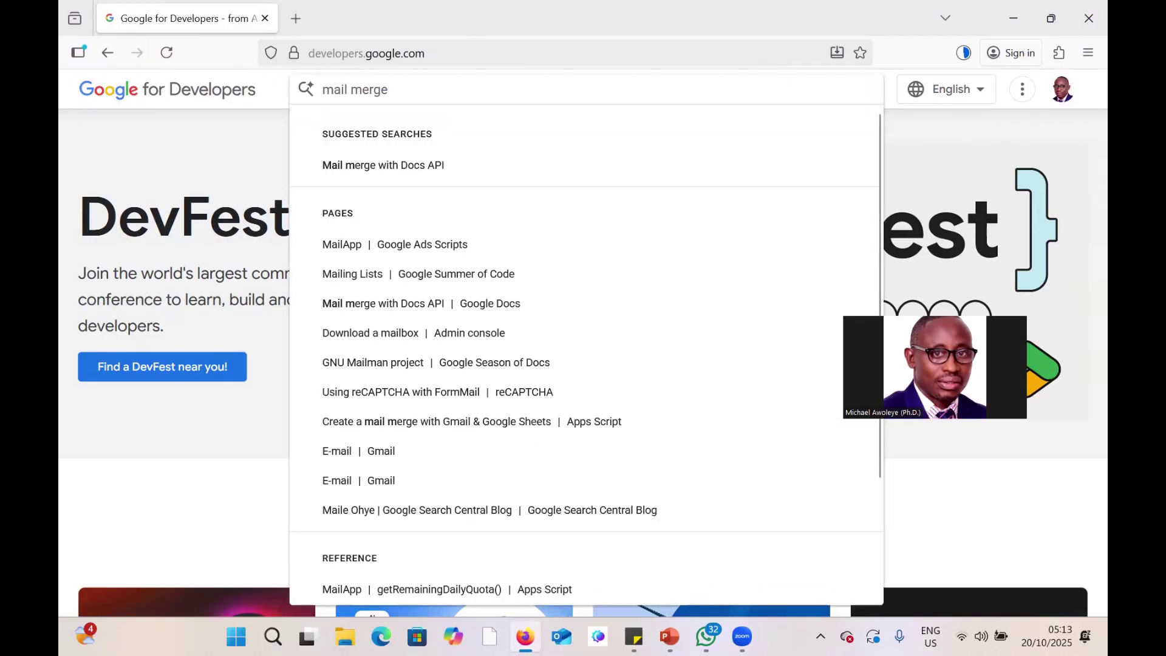
key("Return")
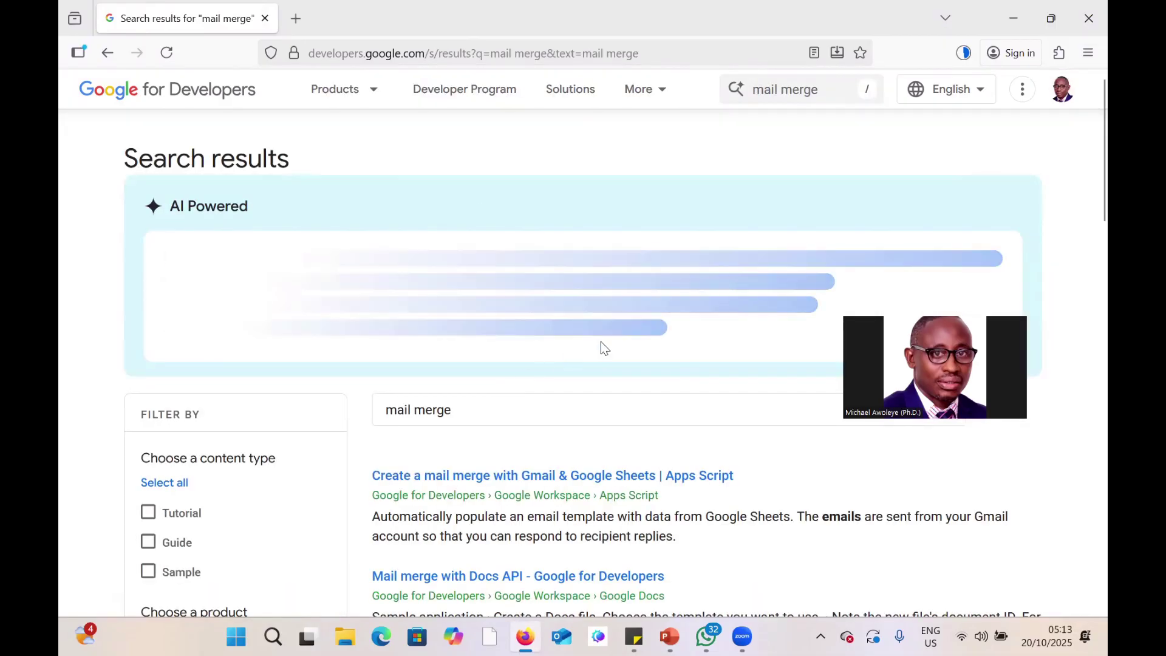
scroll(607, 337, "down", 3)
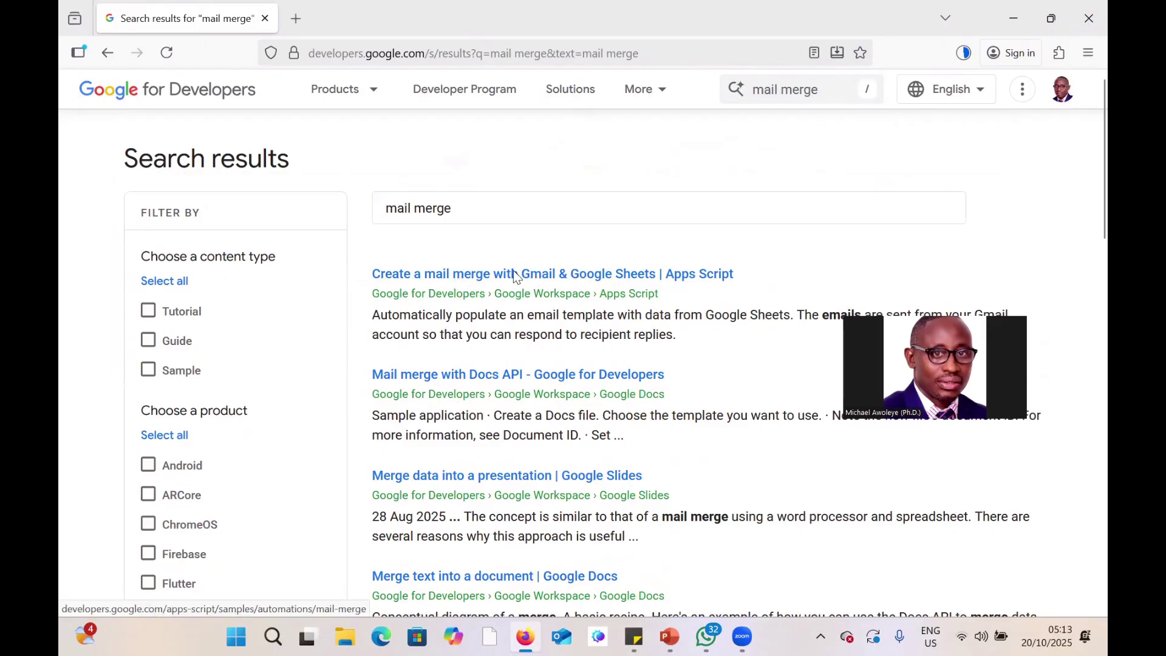
Open the 'Create a mail merge with Gmail & Google Sheets' guide and copy its sample spreadsheet.
left_click(541, 278)
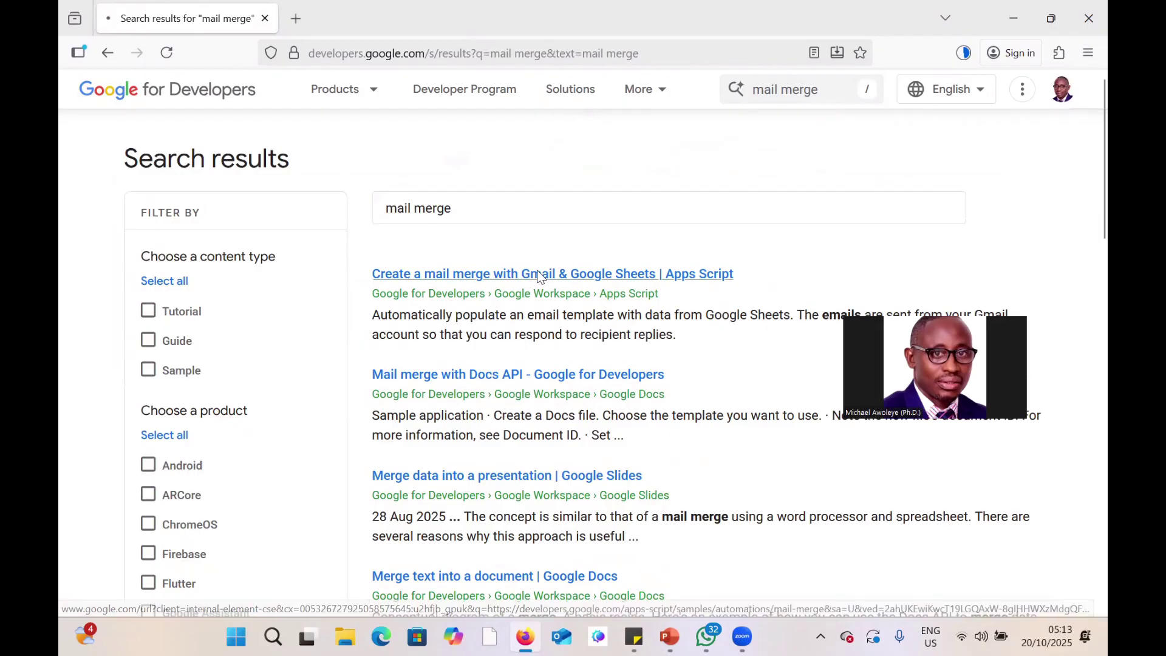
scroll(603, 329, "down", 8)
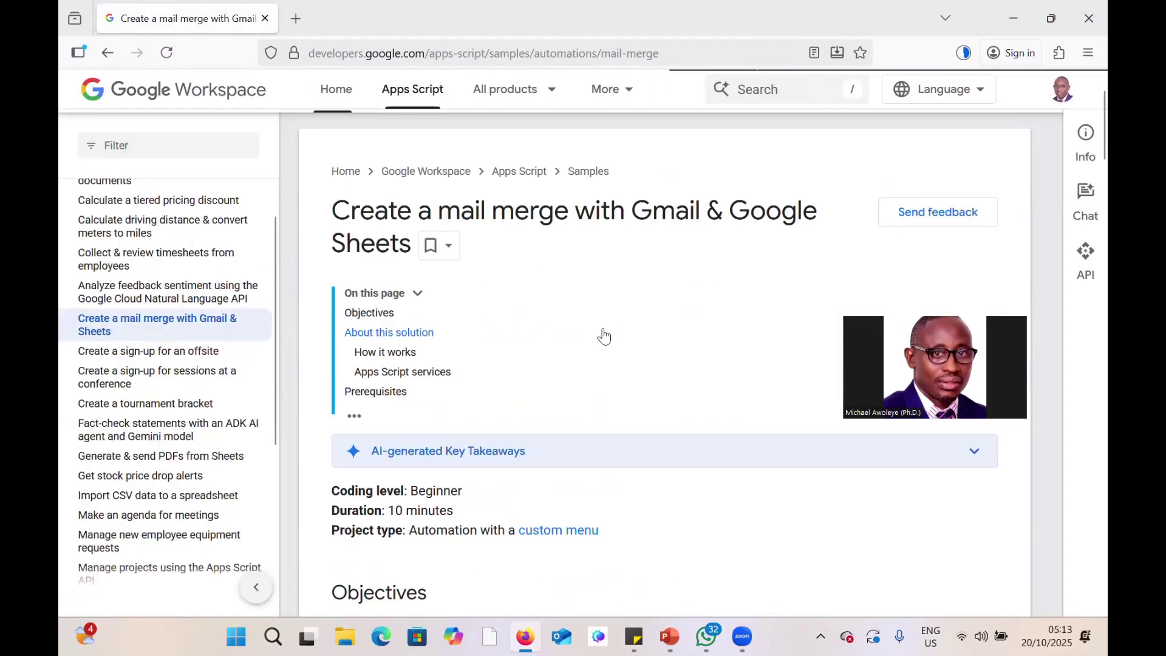
scroll(604, 329, "down", 15)
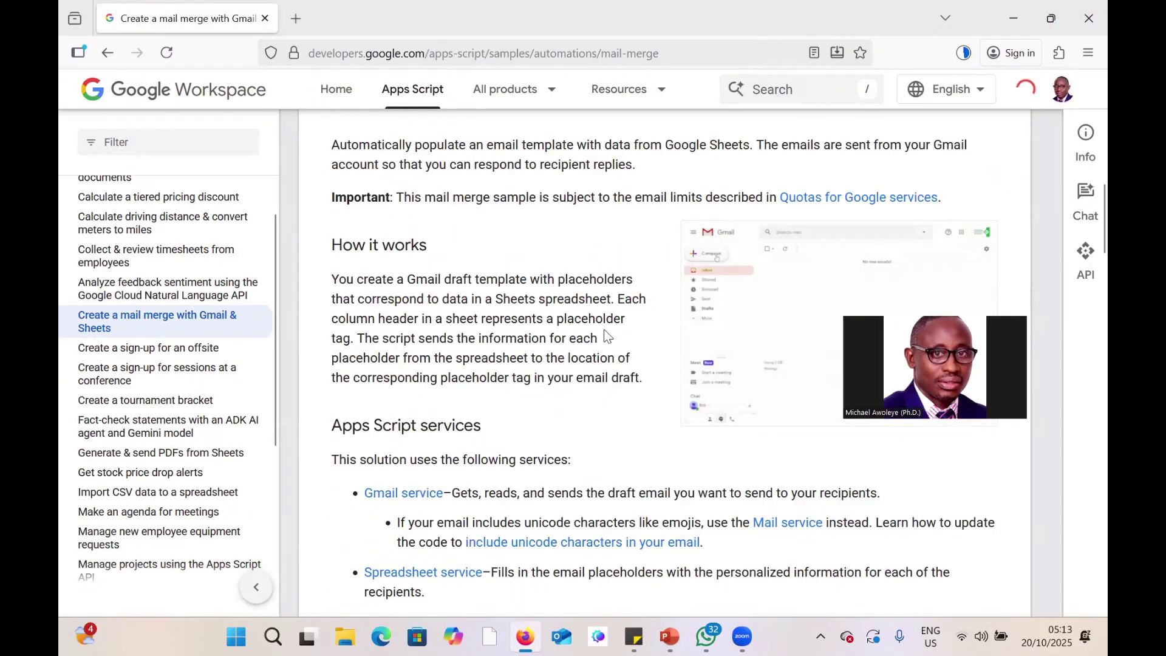
scroll(606, 329, "down", 2)
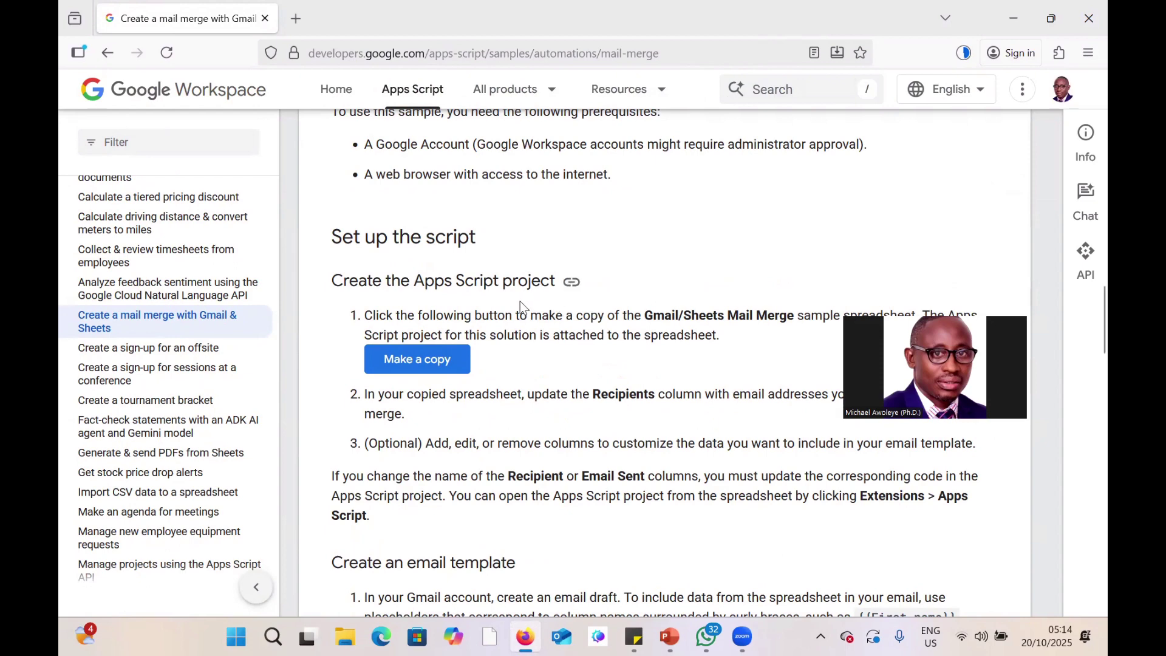
left_click(418, 361)
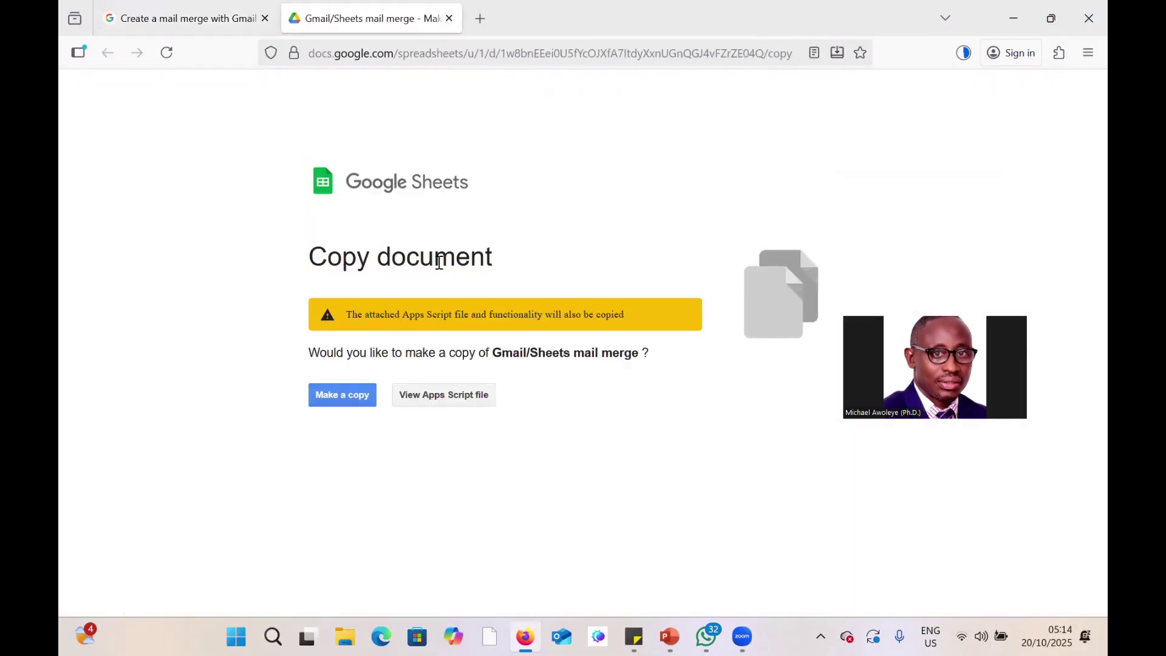
left_click(349, 402)
Confirm Make a copy, then select the First name column in the copied sheet.
left_click(349, 402)
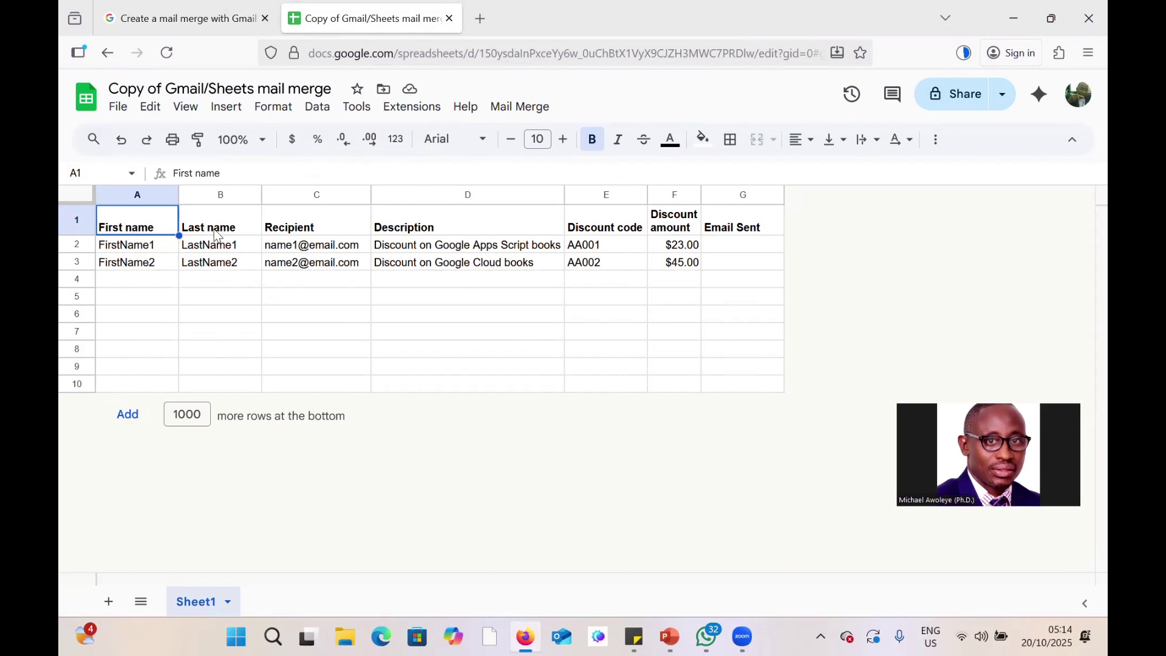
left_click(146, 194)
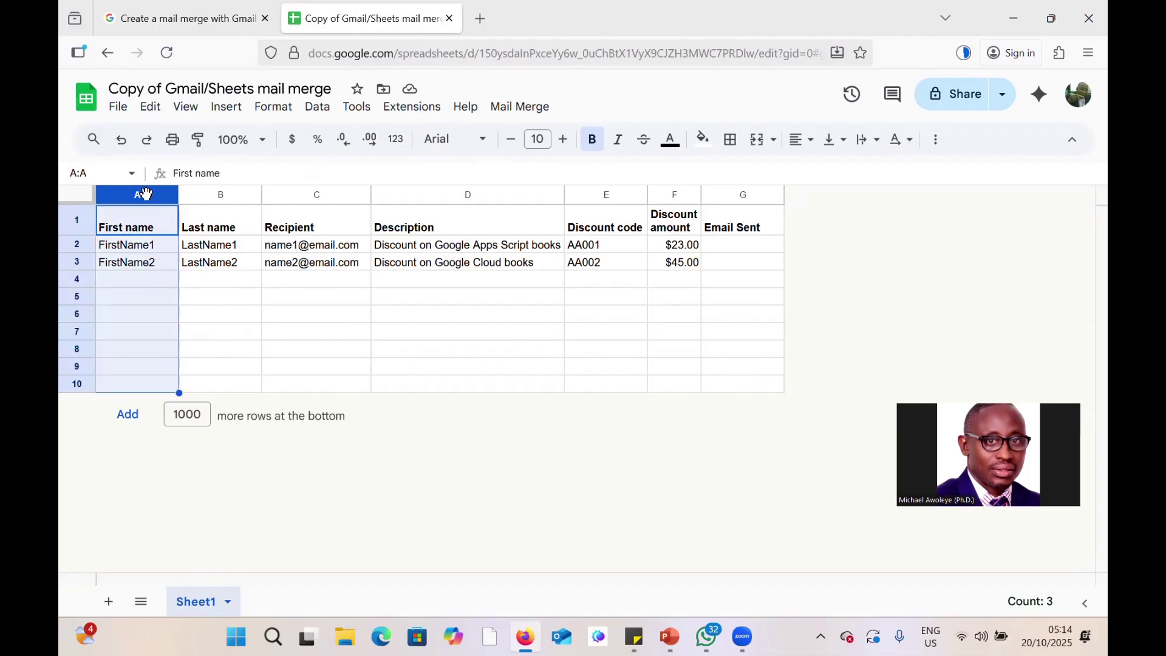
Insert a blank column left of First name and head it 'Title' in A1.
right_click(146, 194)
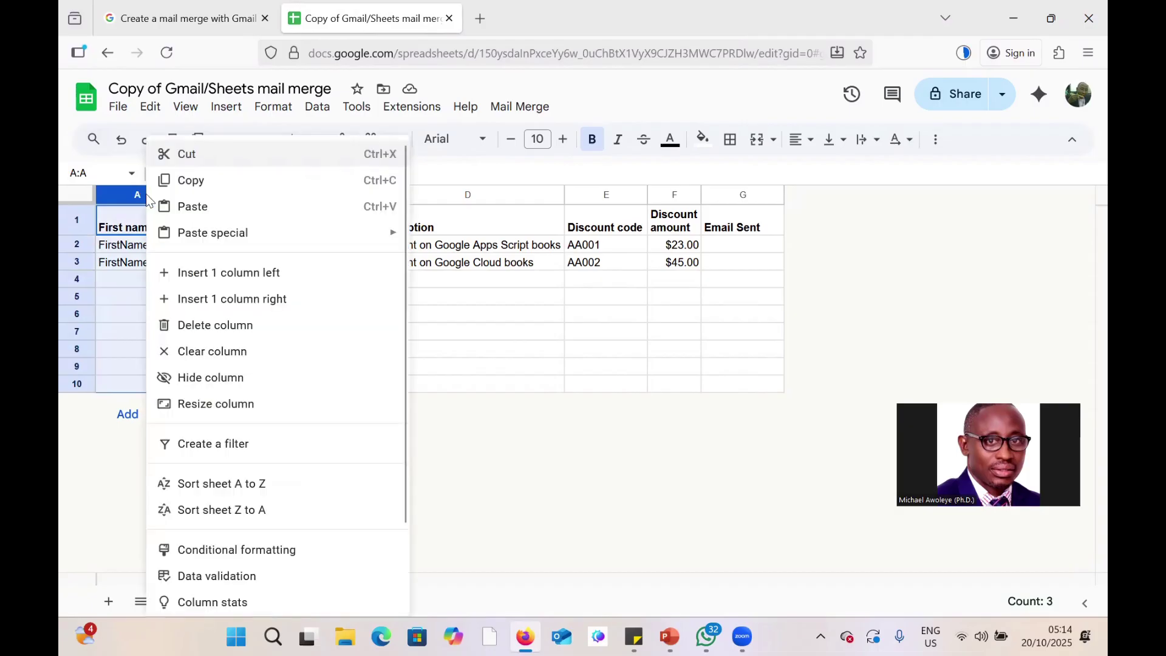
left_click(242, 279)
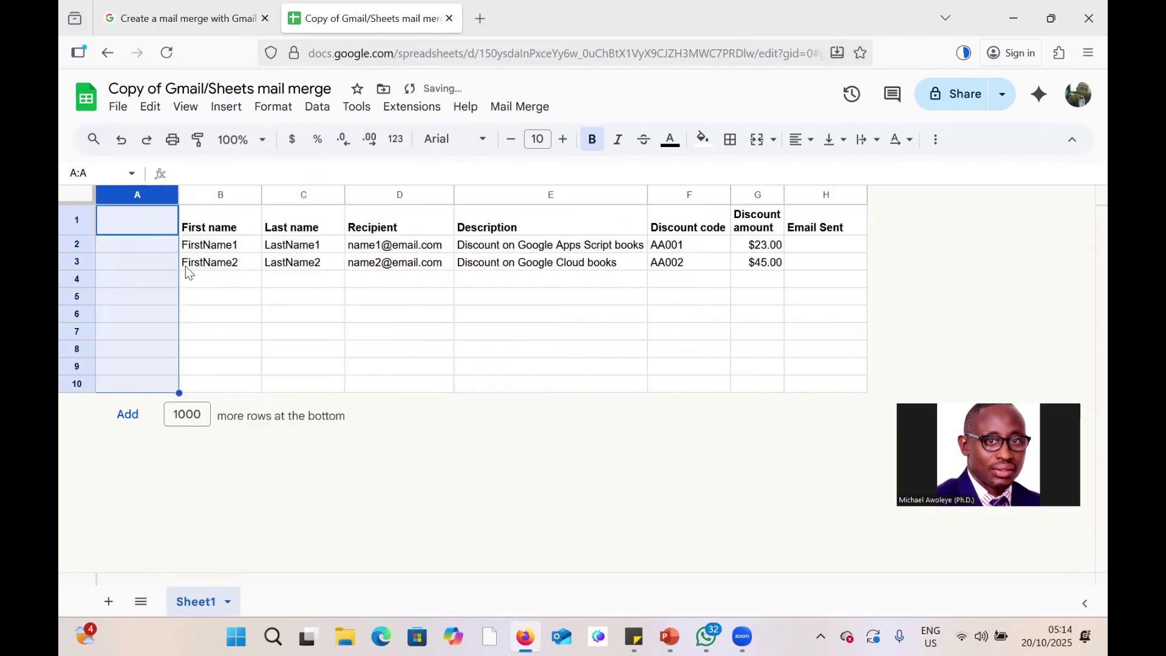
left_click(140, 222)
type("Title")
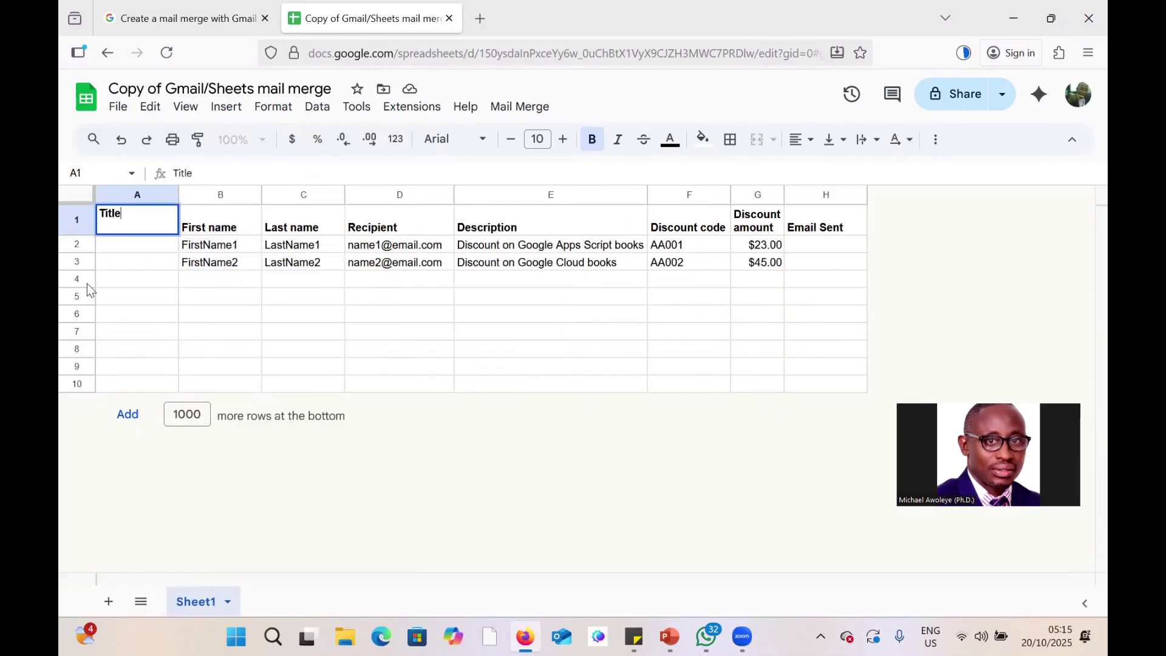
left_click(126, 248)
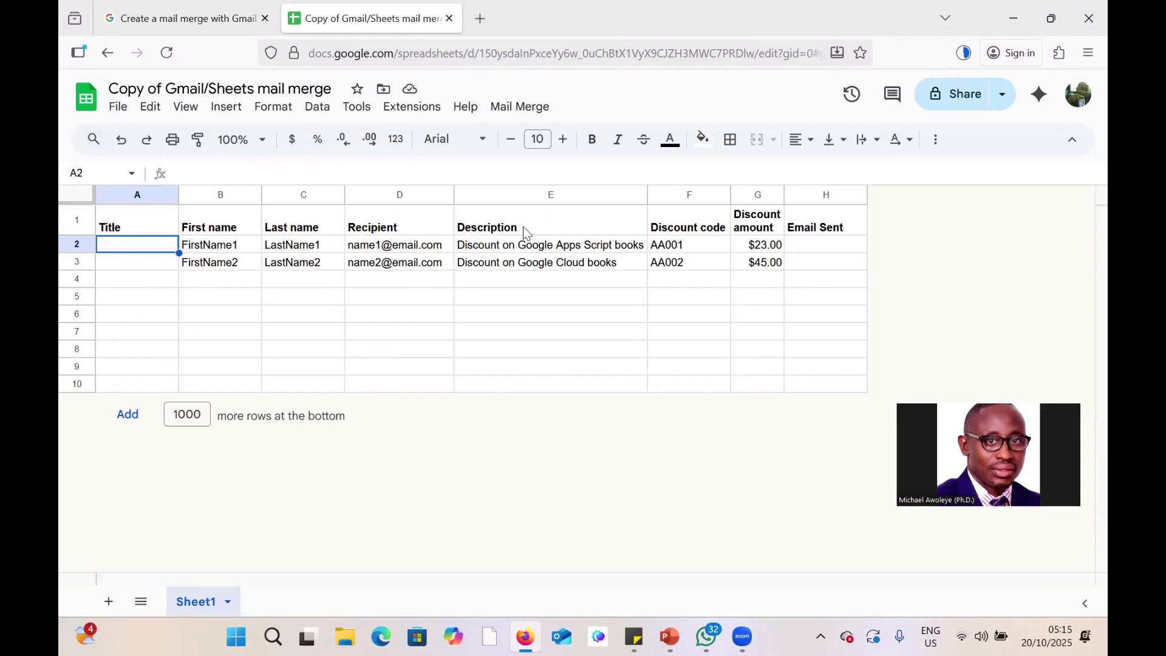
Rename the Description heading in E1 to 'Appointment'.
left_click(523, 228)
double_click(524, 227)
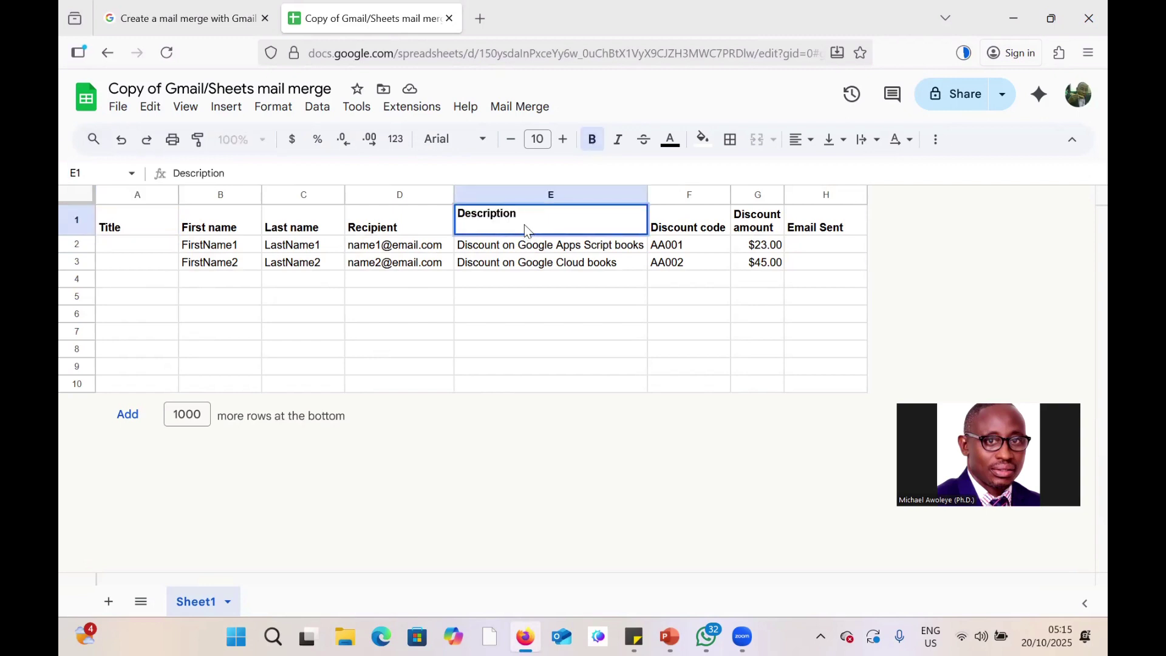
double_click(533, 232)
type("App")
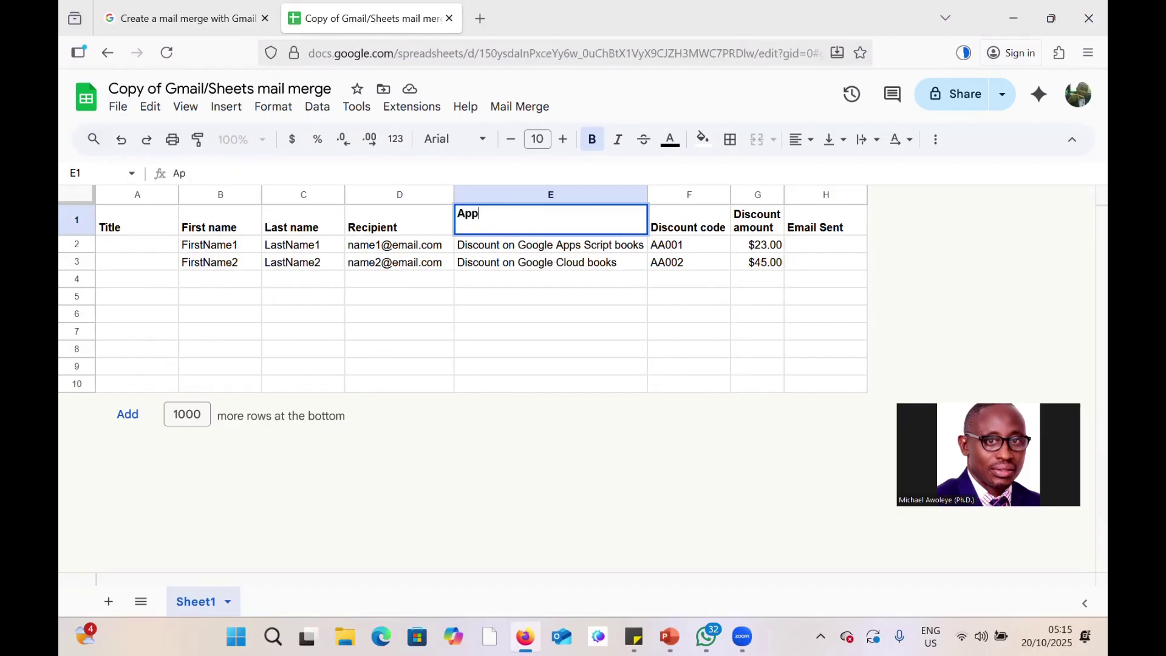
type("ointment")
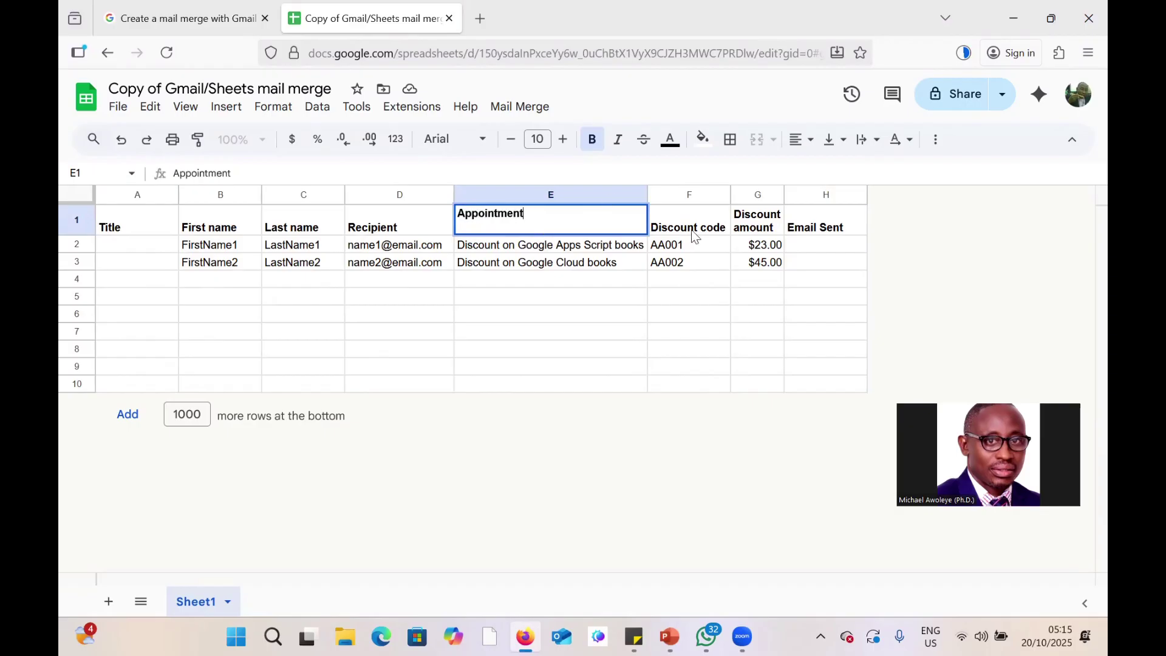
left_click(689, 231)
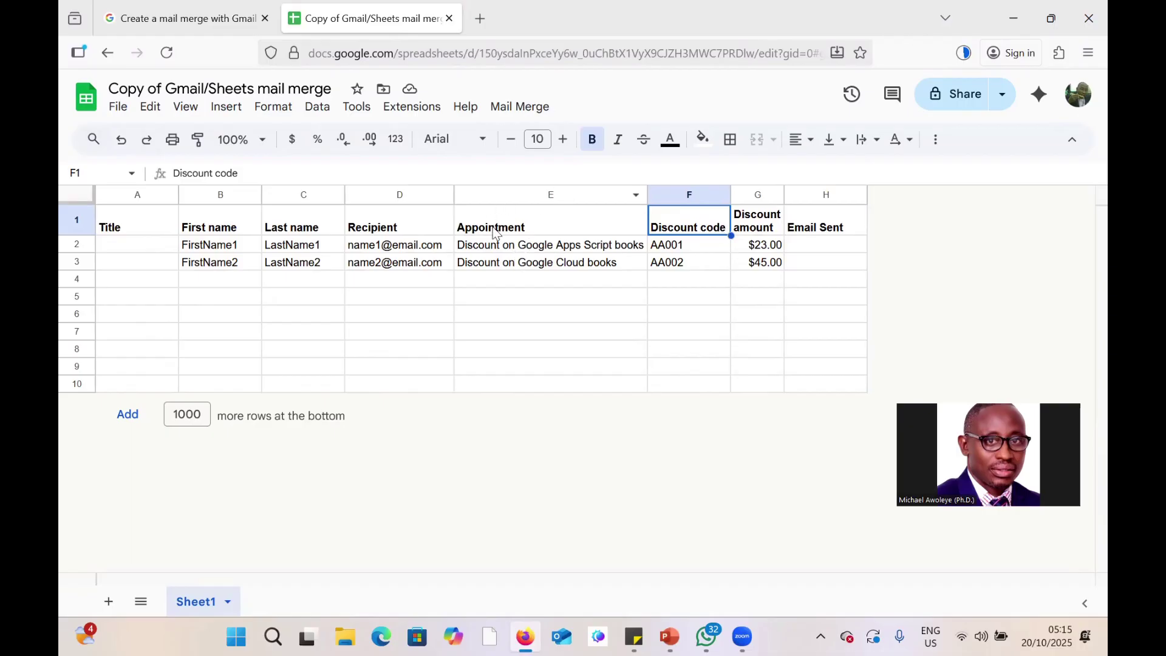
double_click(530, 233)
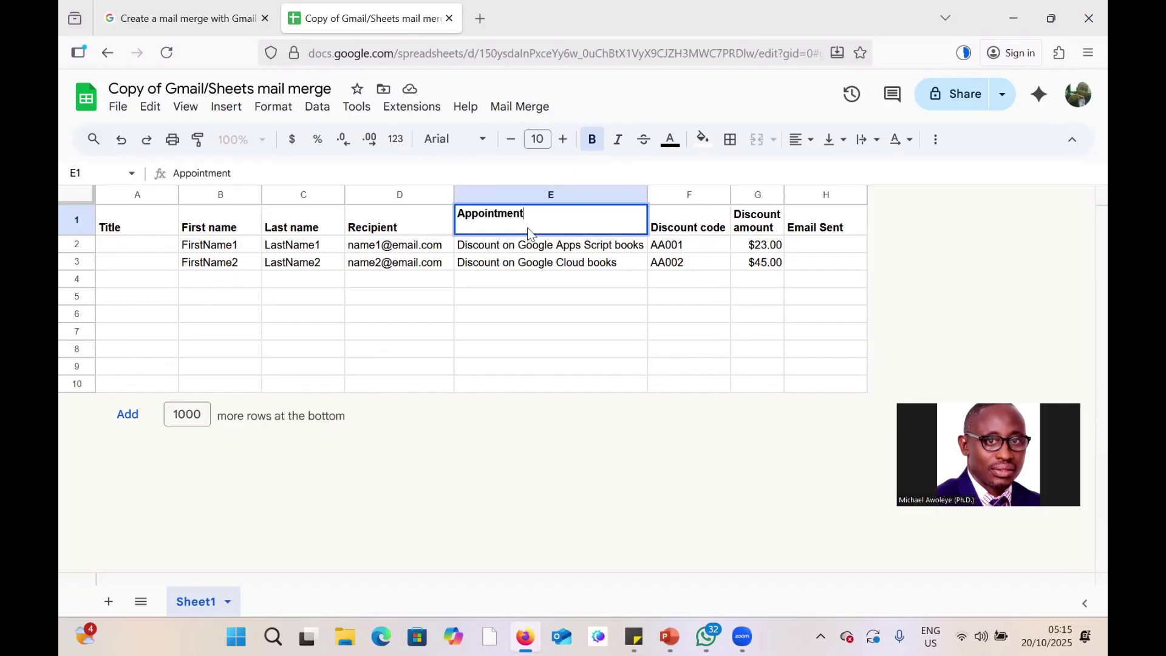
Replace the Discount code heading in F1 with 'Date'.
left_click(671, 193)
left_click(728, 231)
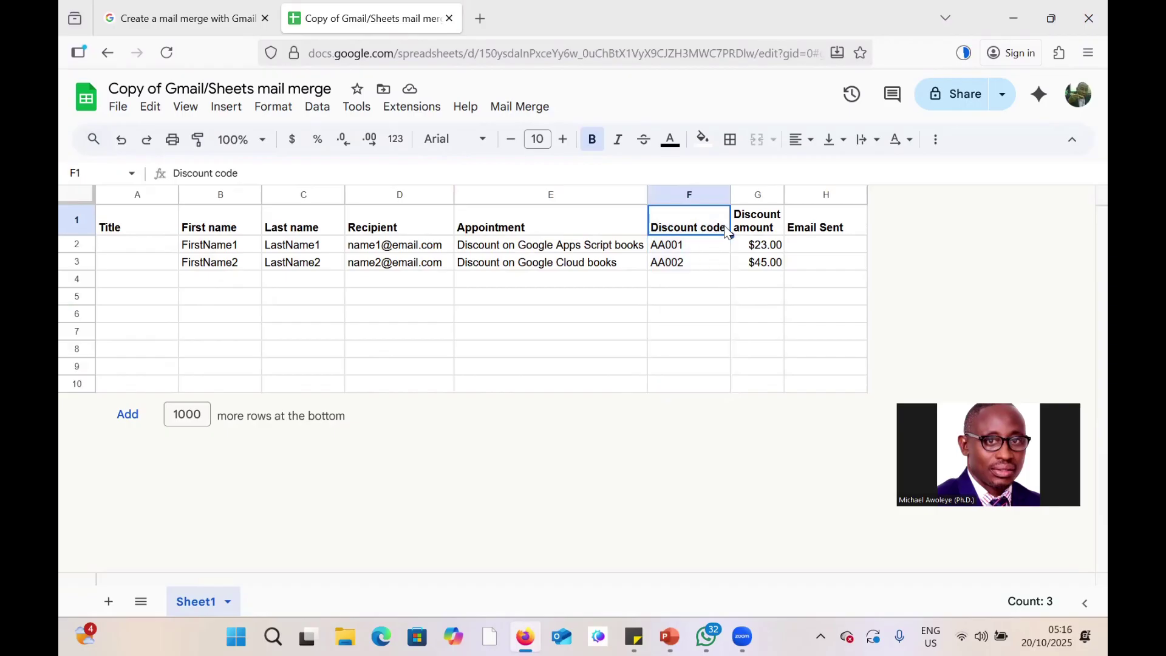
triple_click(728, 231)
type("D")
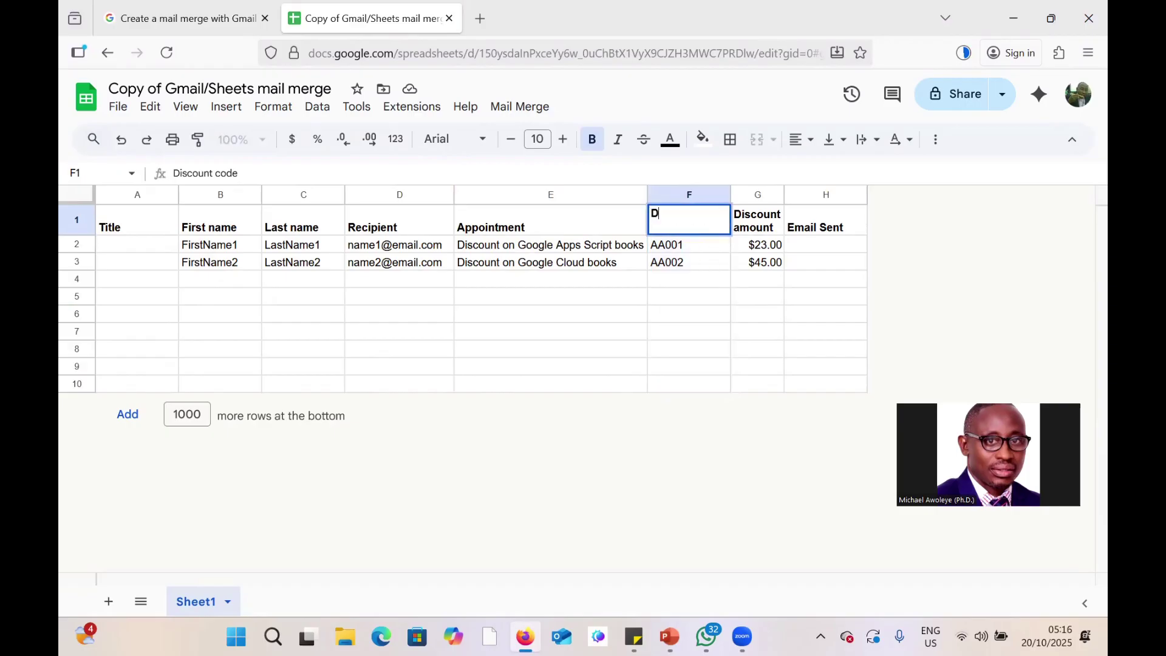
type("ate")
left_click(854, 244)
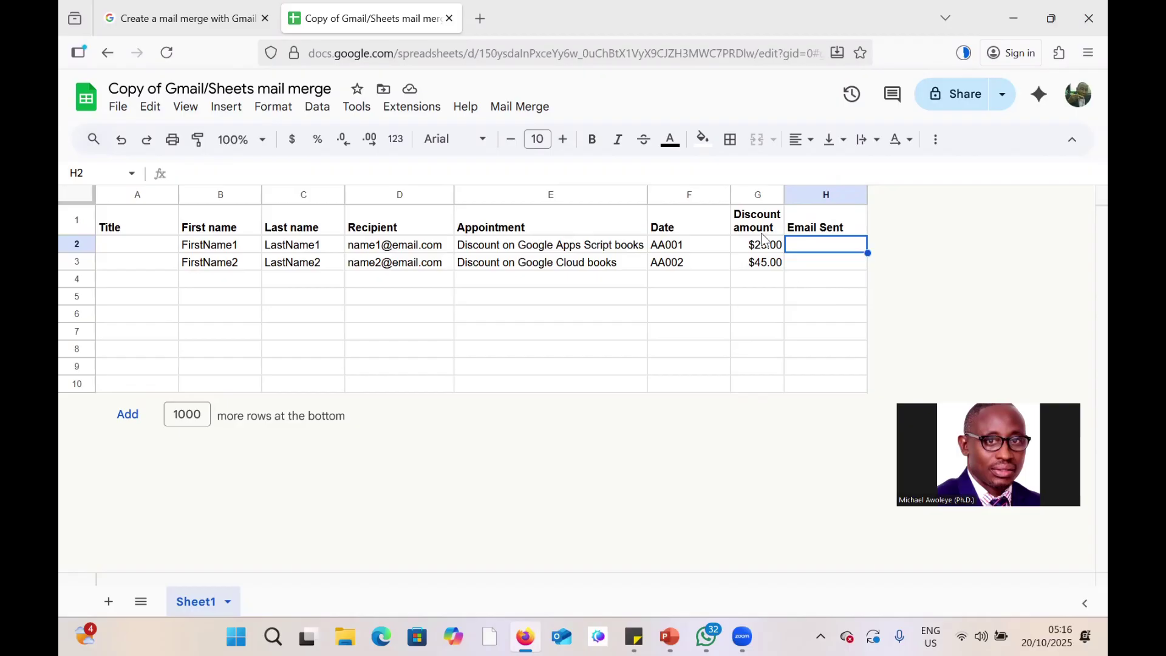
Rename the Discount amount heading to 'Amount Due', then delete that column G.
left_click(744, 193)
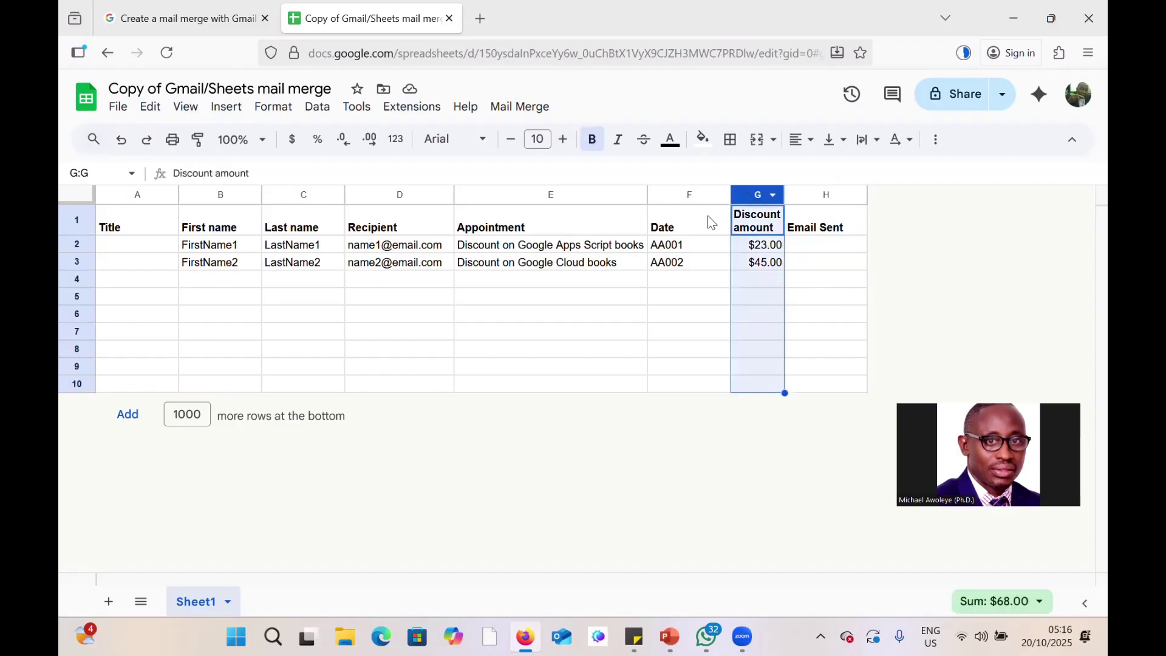
double_click(769, 232)
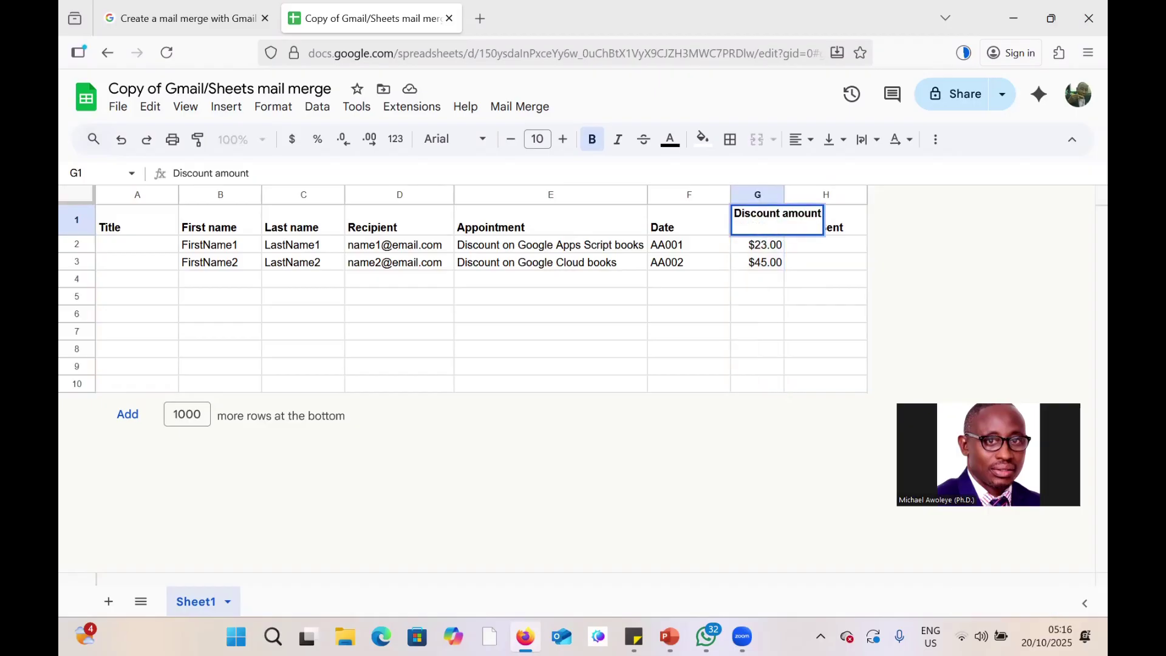
key("ctrl+a")
type("Amount Due")
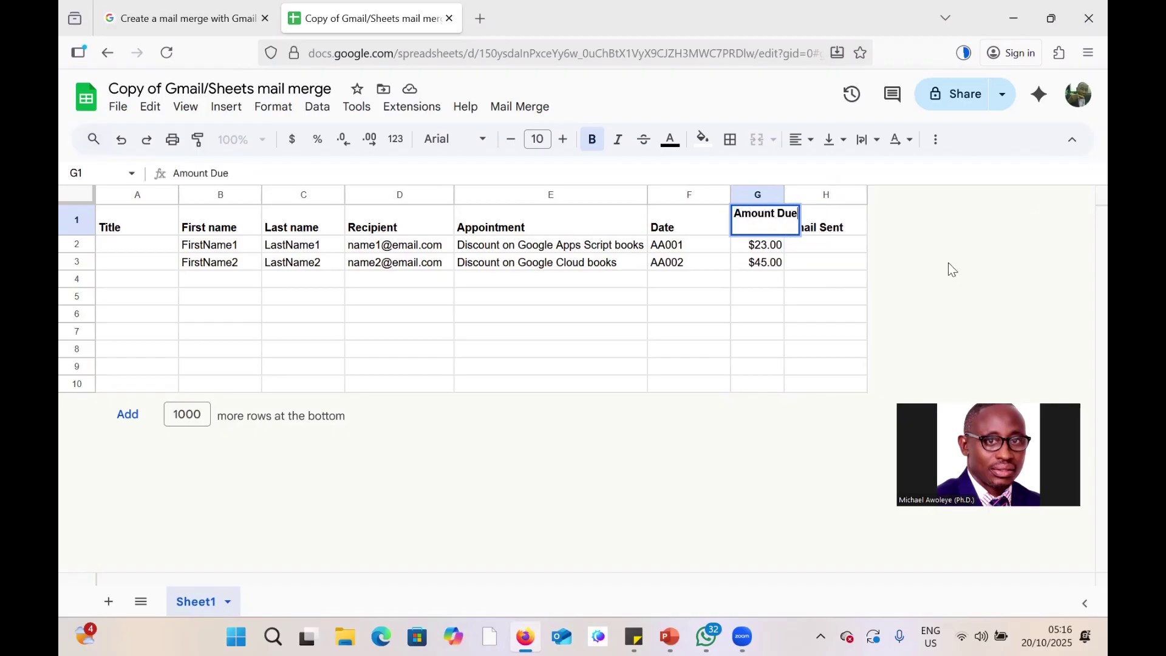
key("Tab")
key("Down")
key("Down")
left_click(757, 194)
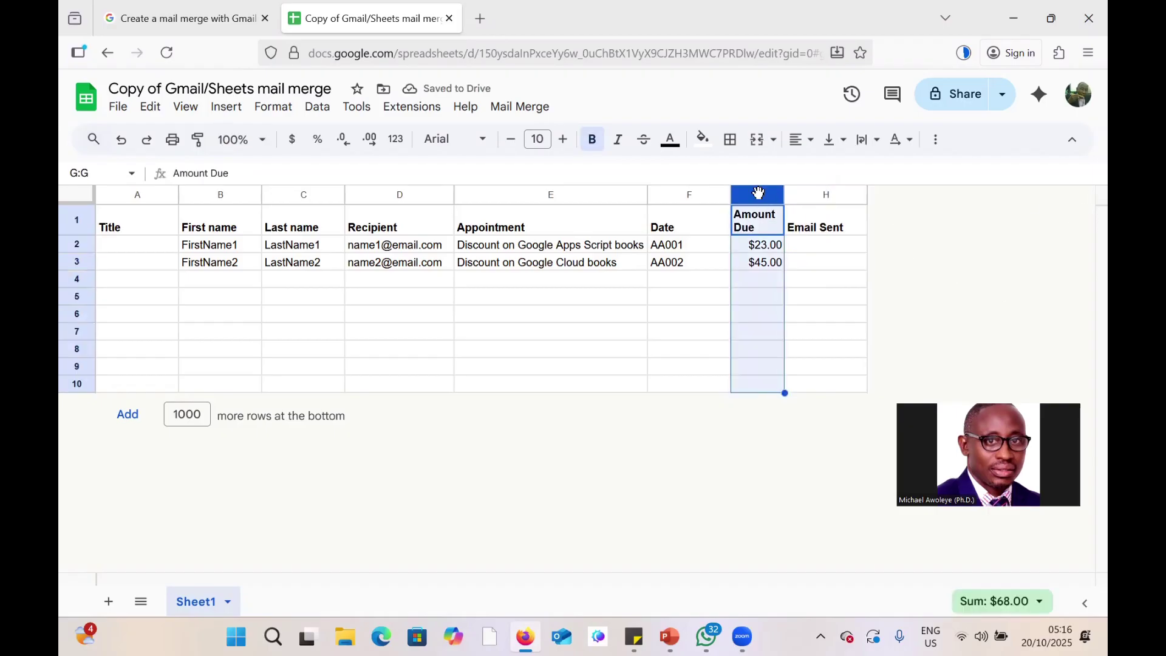
right_click(757, 194)
left_click(809, 327)
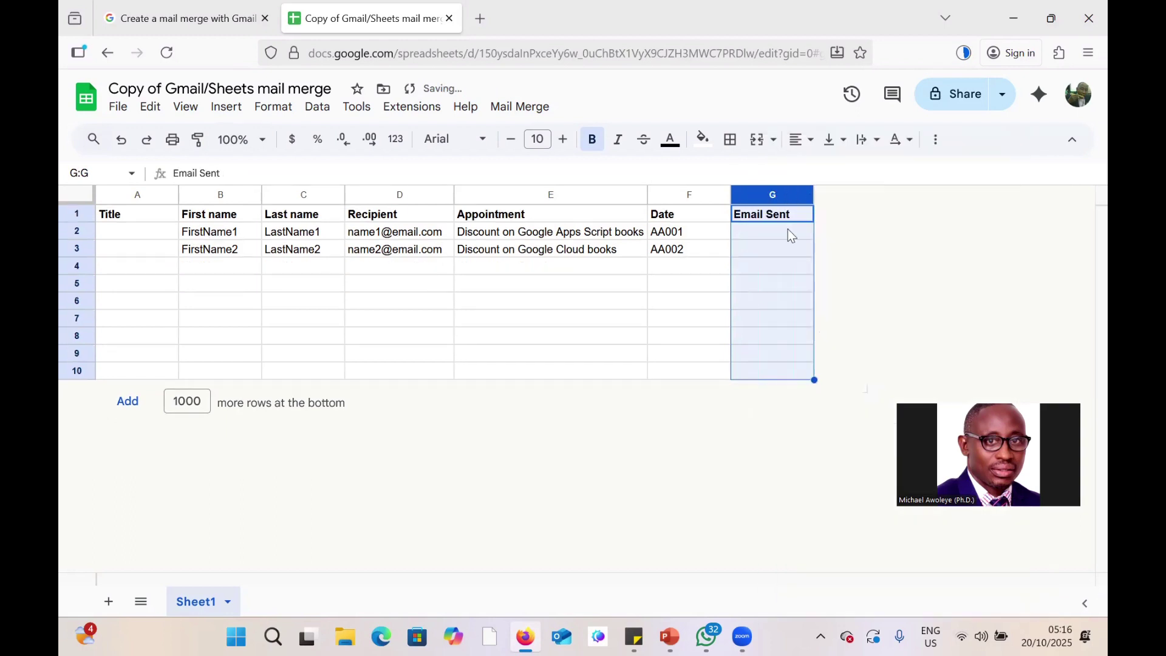
Enter the title Dr and the recipient's first name, last name and e-mail in A2–D2.
left_click(132, 233)
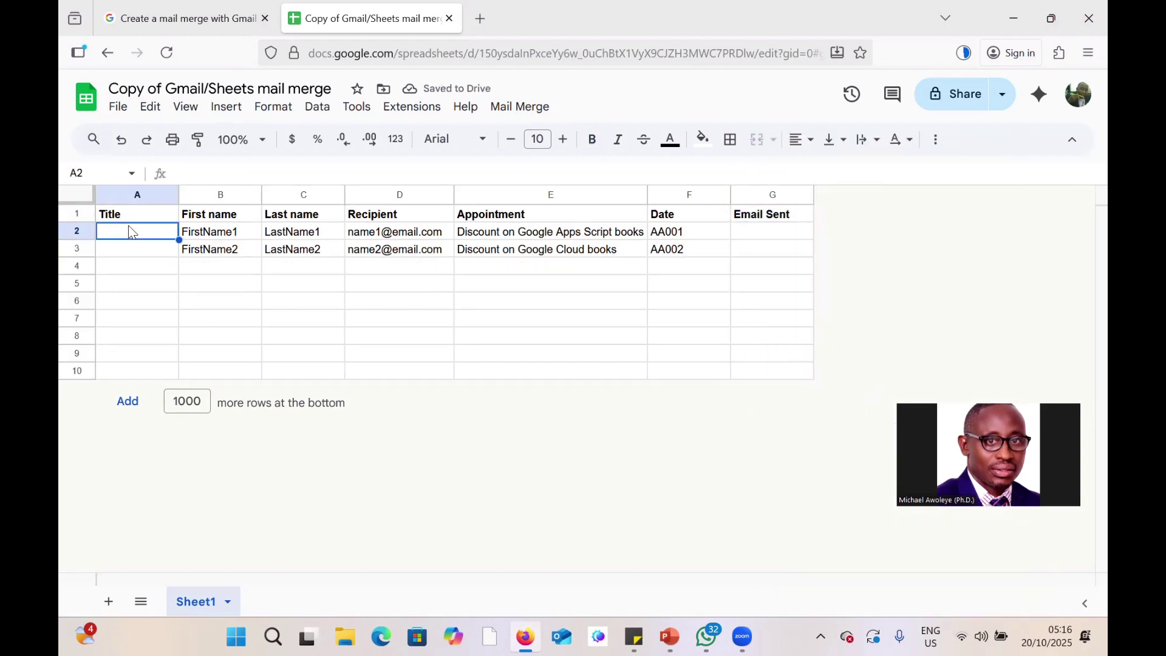
type("Dr")
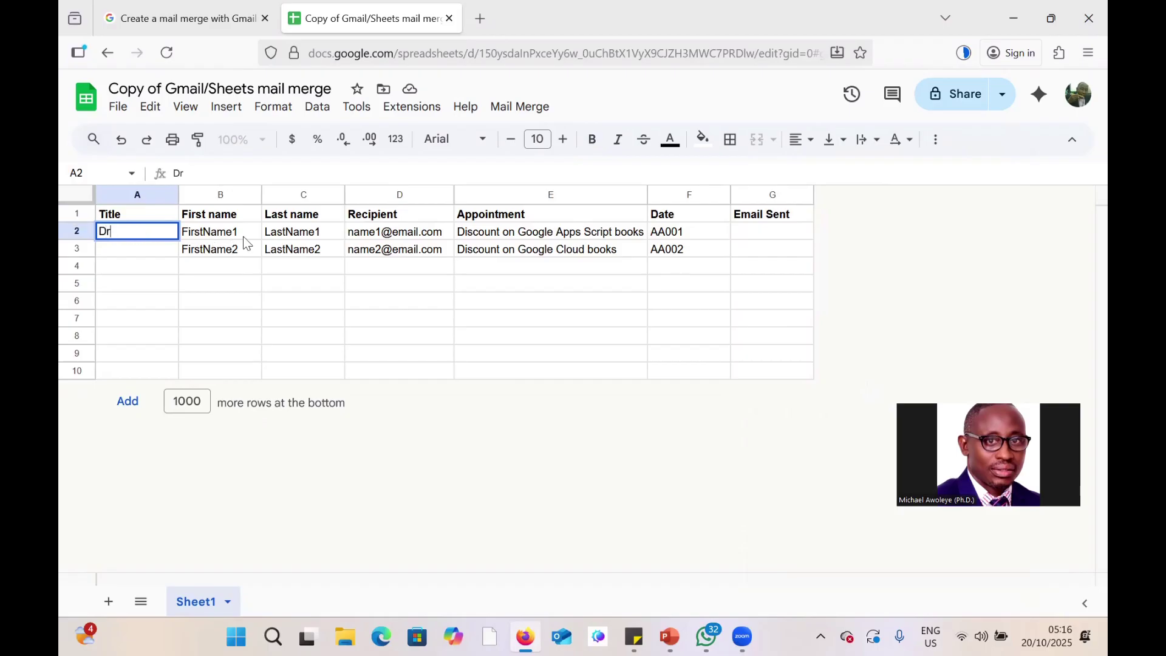
left_click(244, 235)
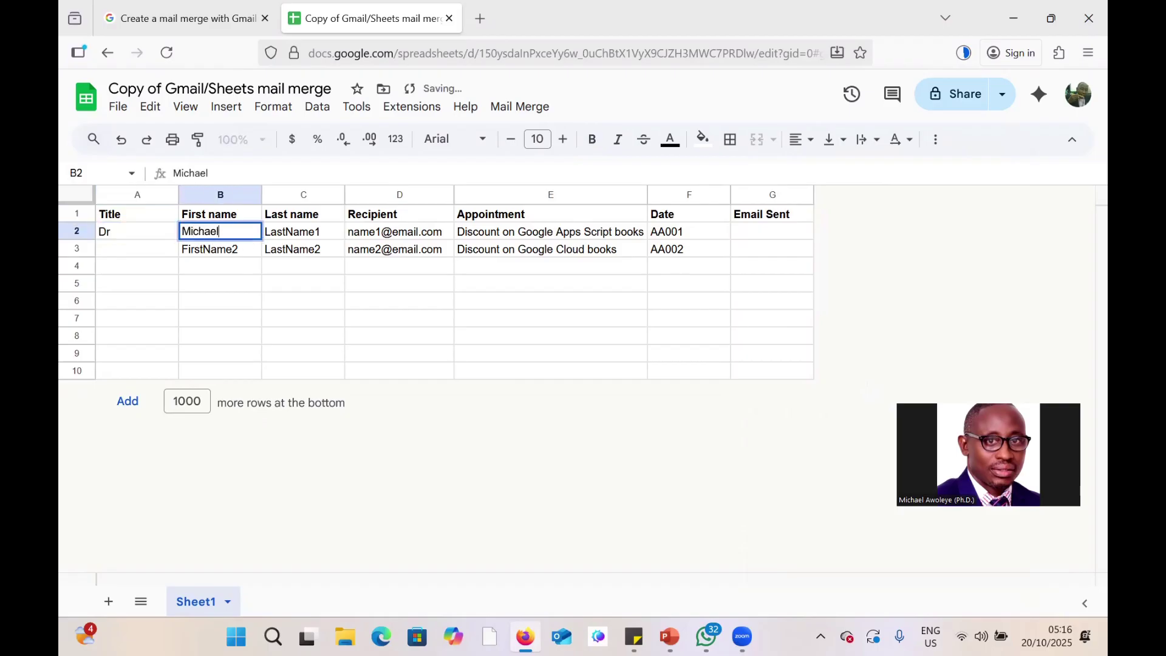
key("Tab")
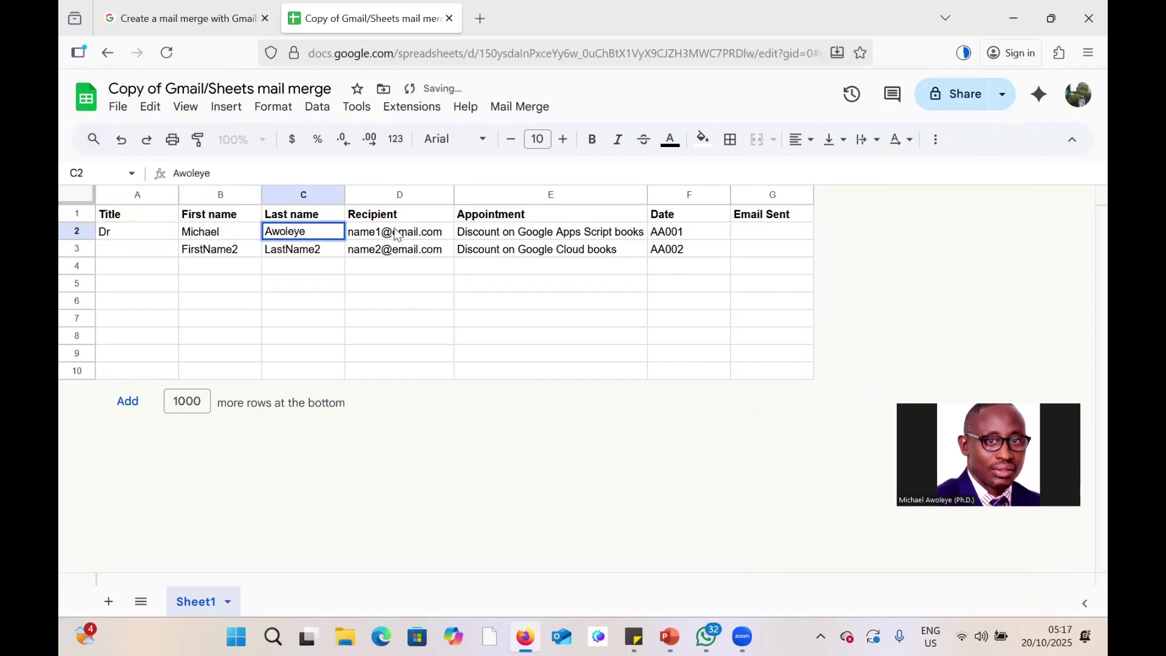
key("Tab")
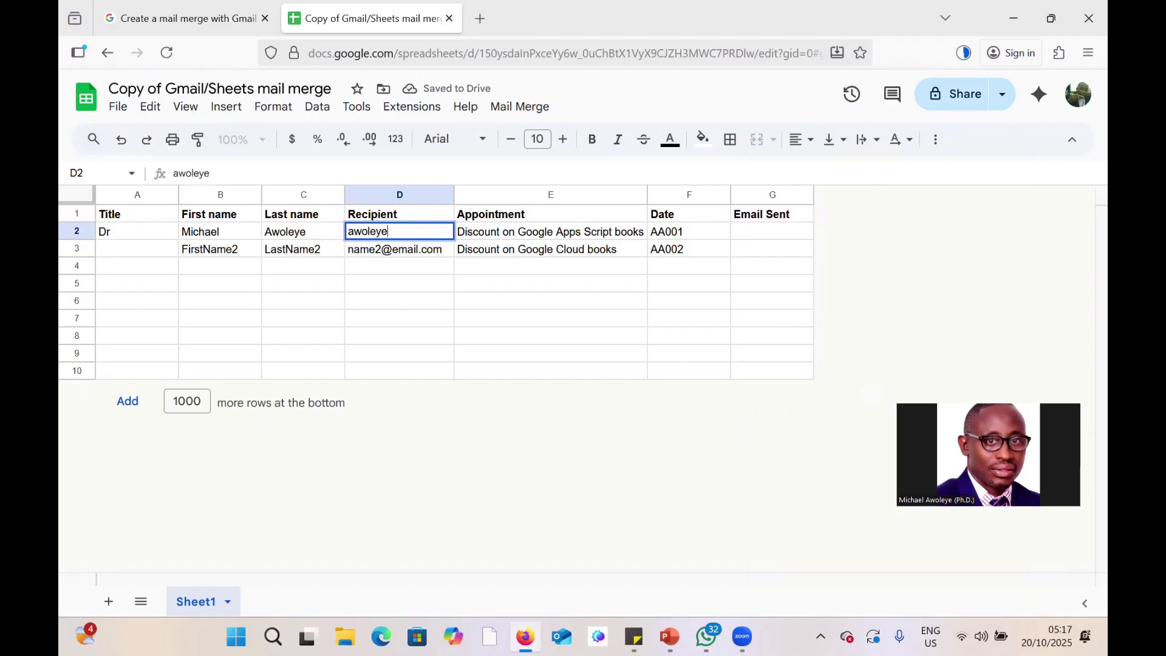
left_click(571, 371)
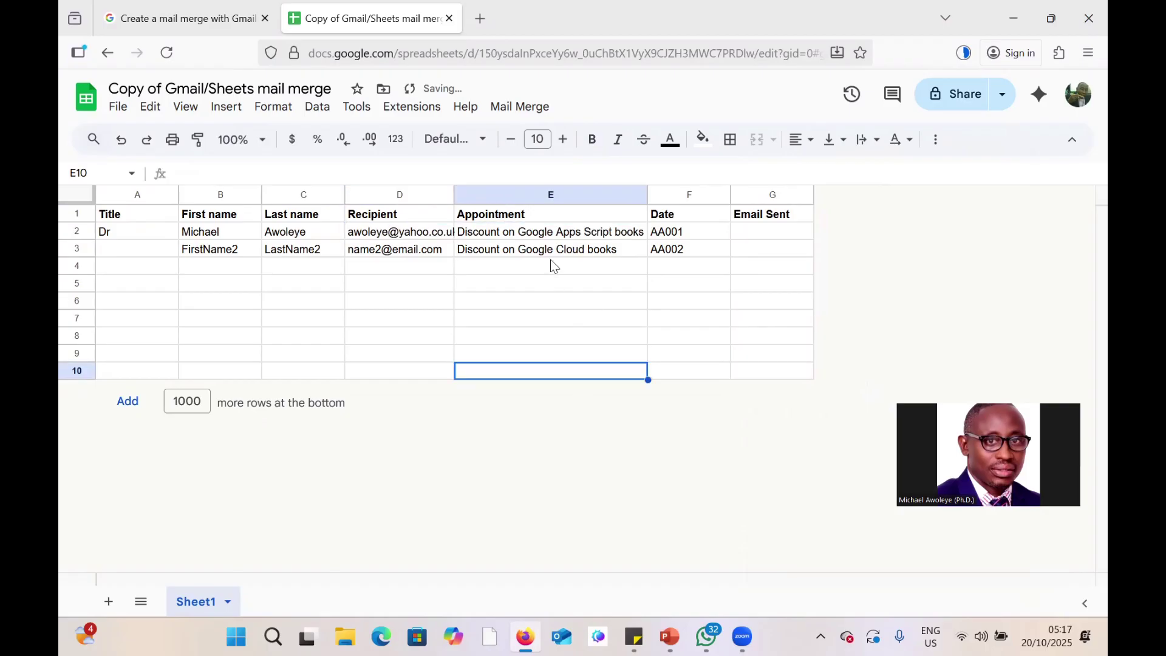
Enter appointment 'Neuro Clinic, OAUTHC' in E2 and date '23rd Oct., 2025' in F2.
left_click(560, 234)
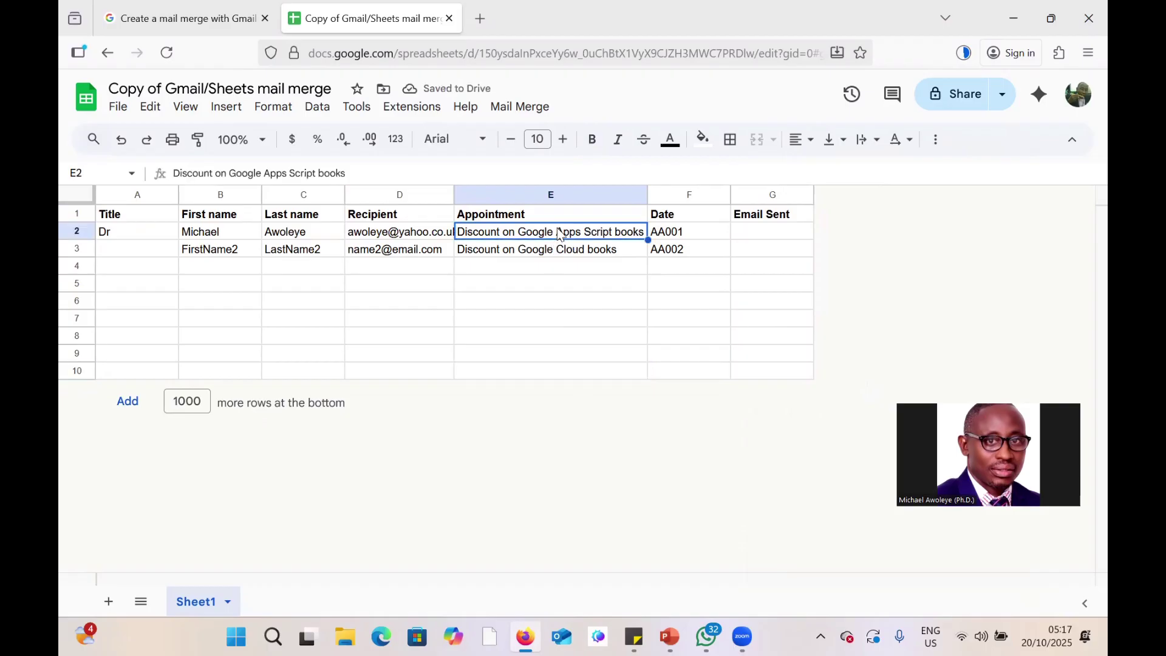
type("Neuro Clinic")
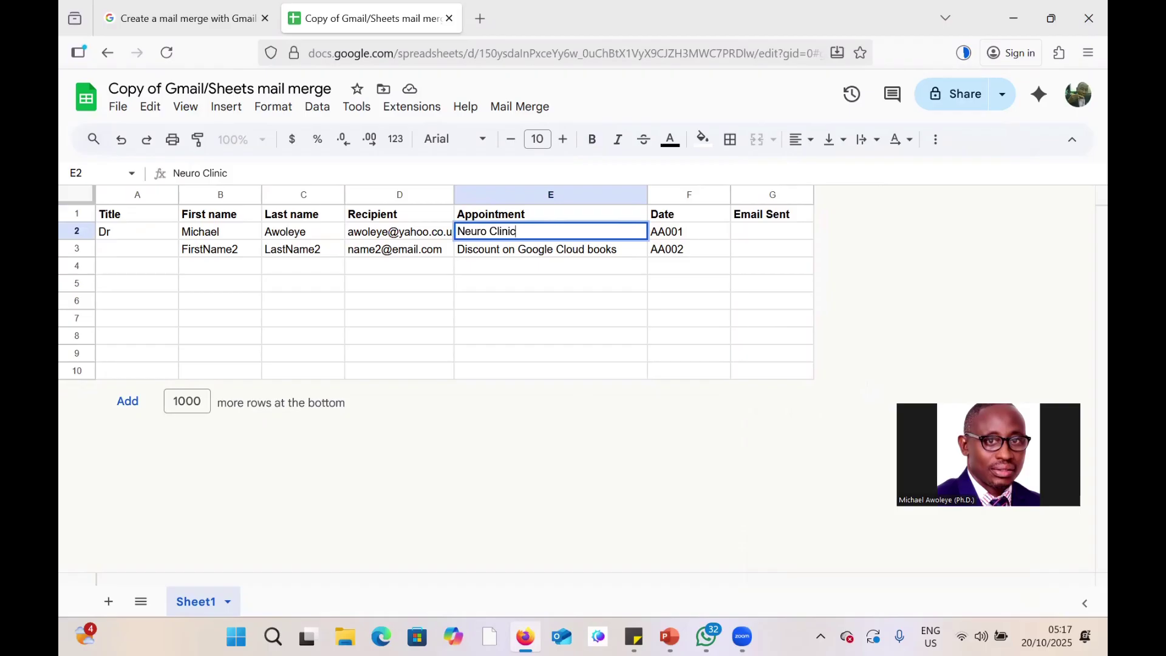
type(", OAUTHC")
left_click(685, 231)
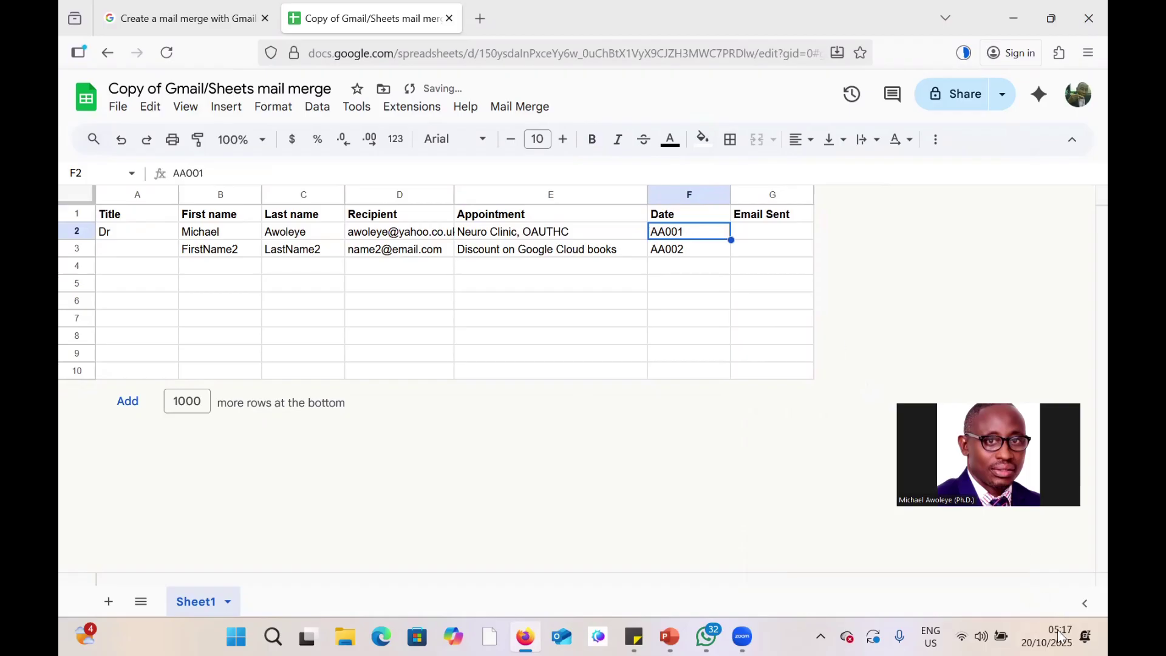
type("23")
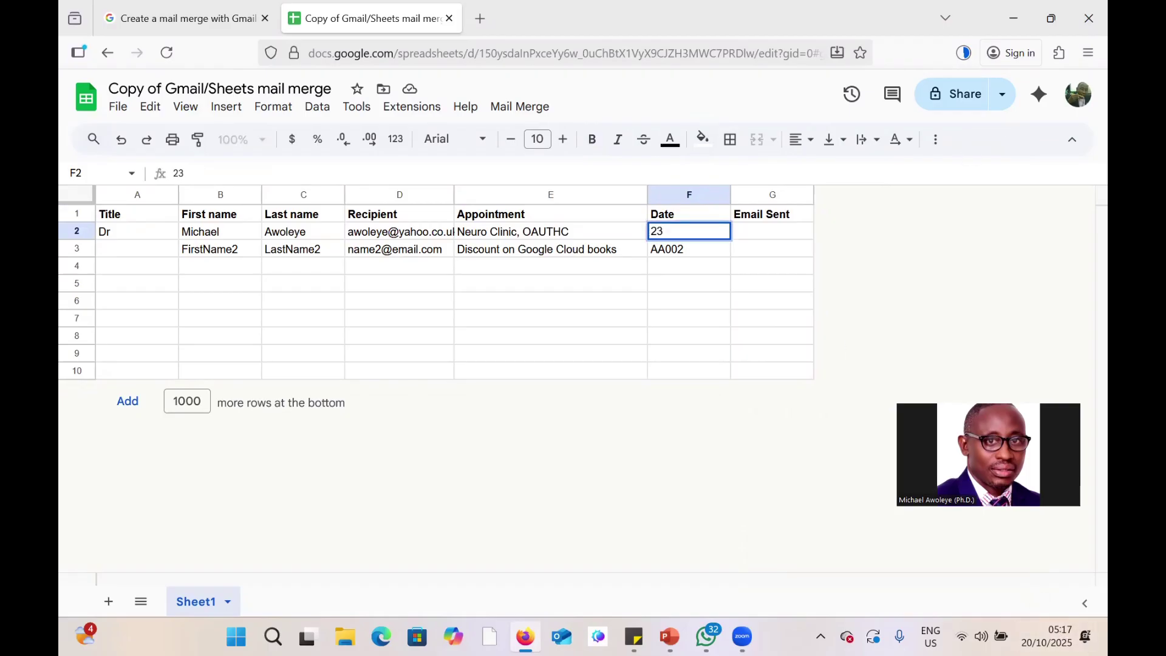
type("rd Octo., 2025")
key("Return")
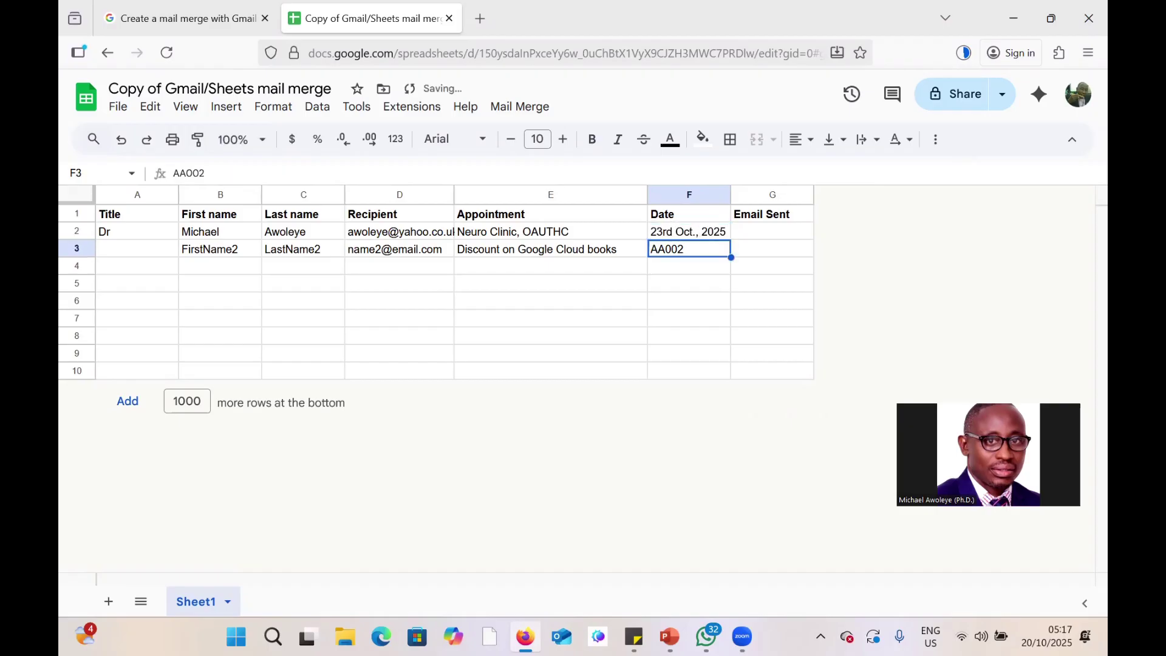
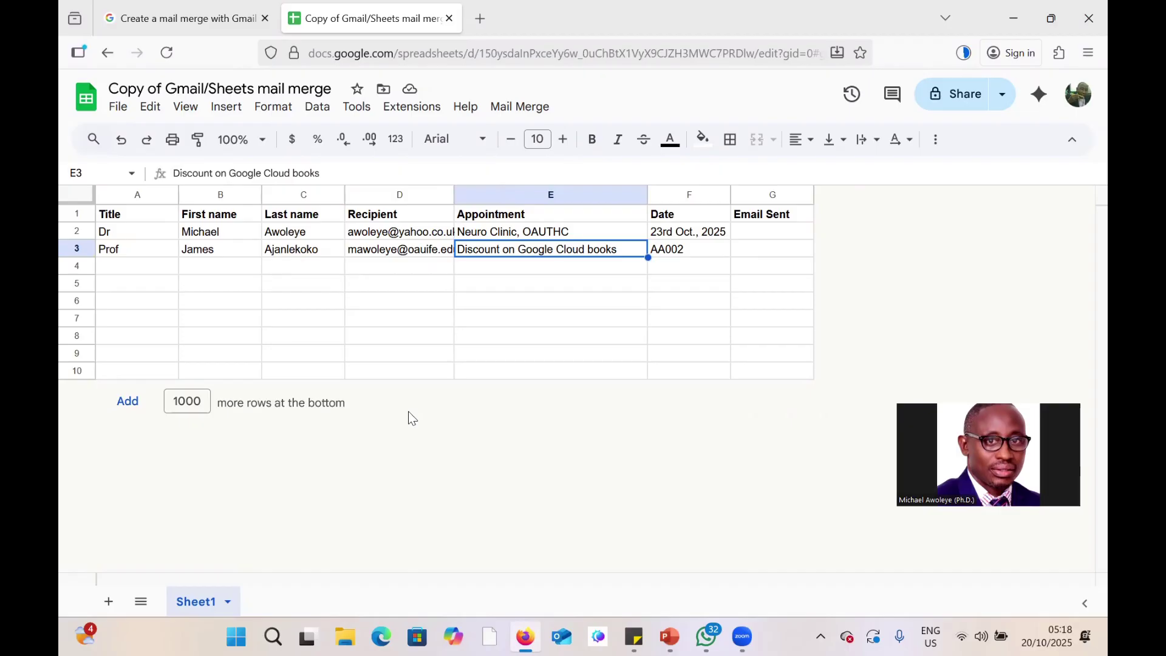
Enter 'Physio Dept., OAUTCH' as row 3's appointment with date '24th Oct., 2025'.
type("Phy")
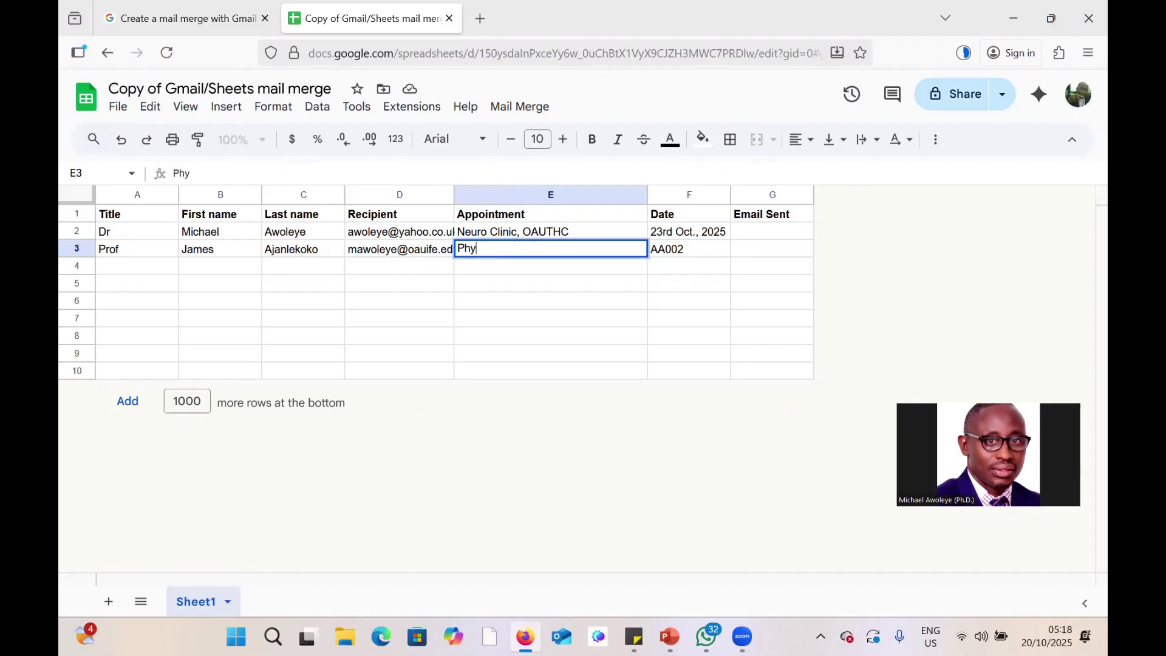
type("isio de")
key("BackSpace")
key("BackSpace")
type("Dept., OAUTCH")
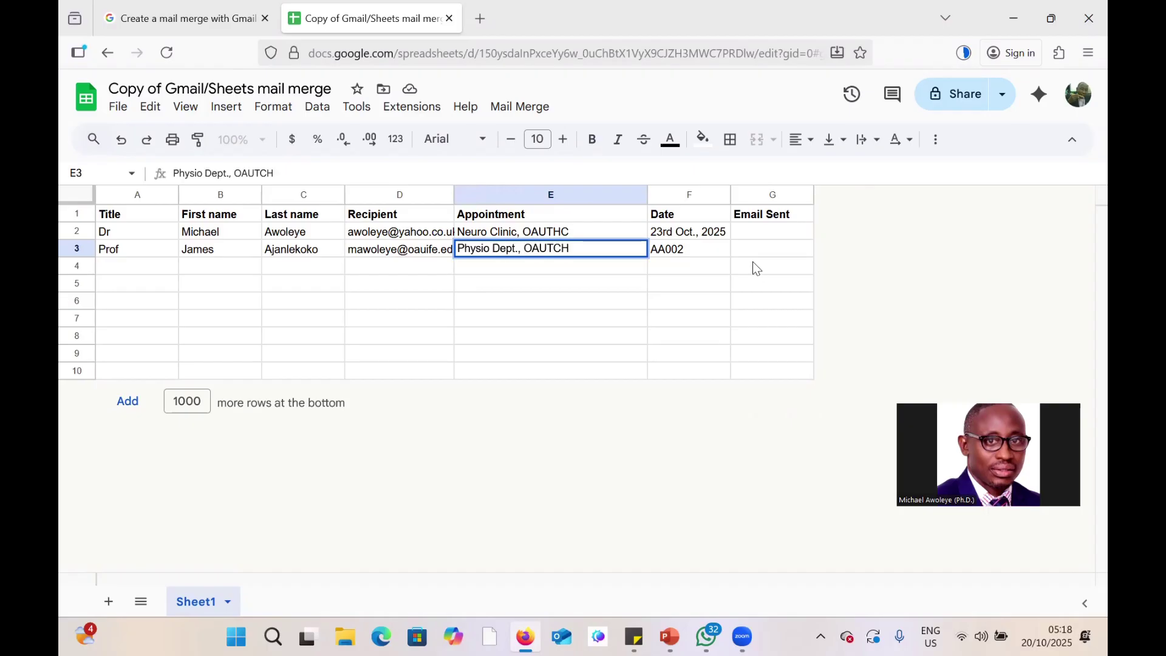
key("Tab")
type("24TH")
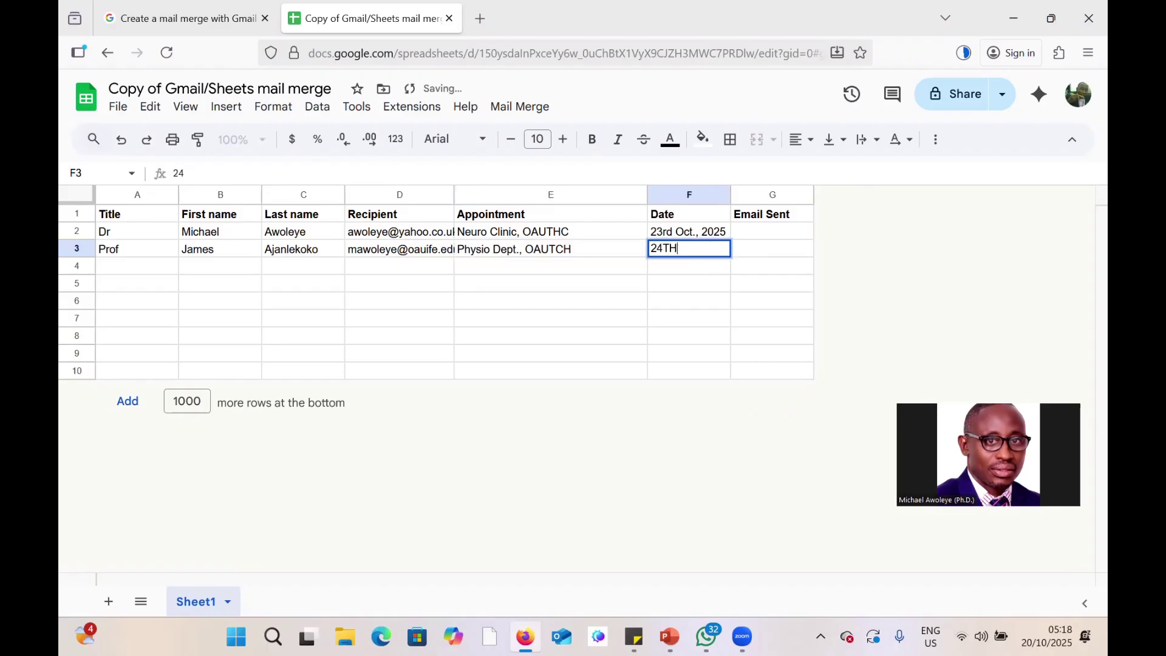
key("BackSpace")
key("BackSpace")
type("th Oc")
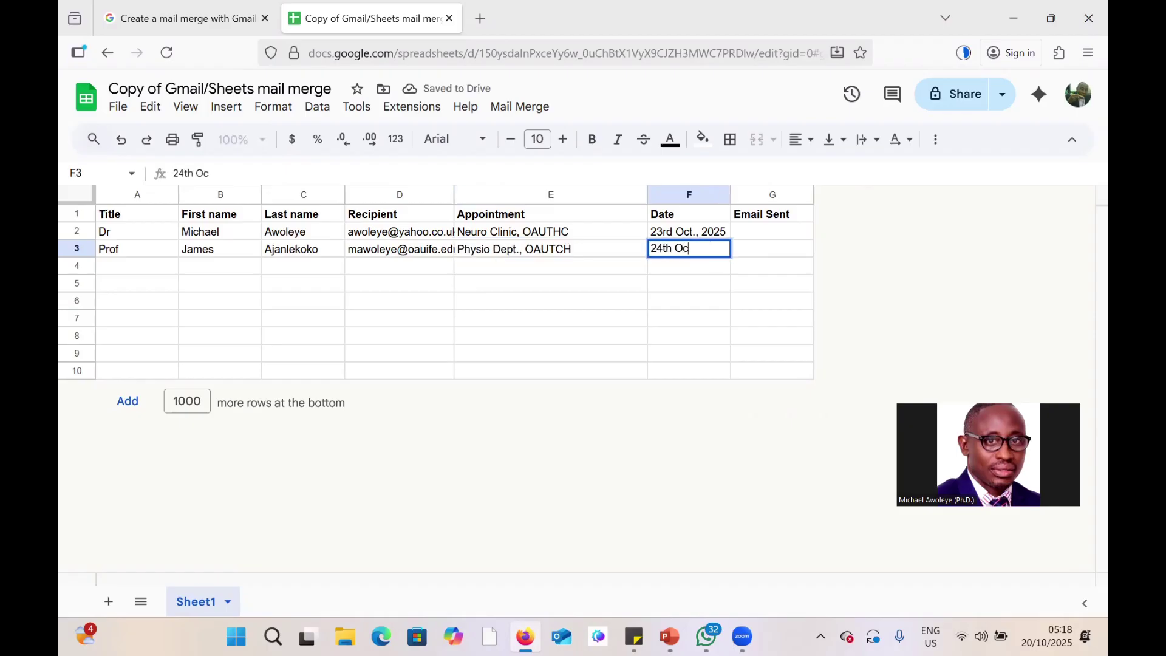
type("t., 2025")
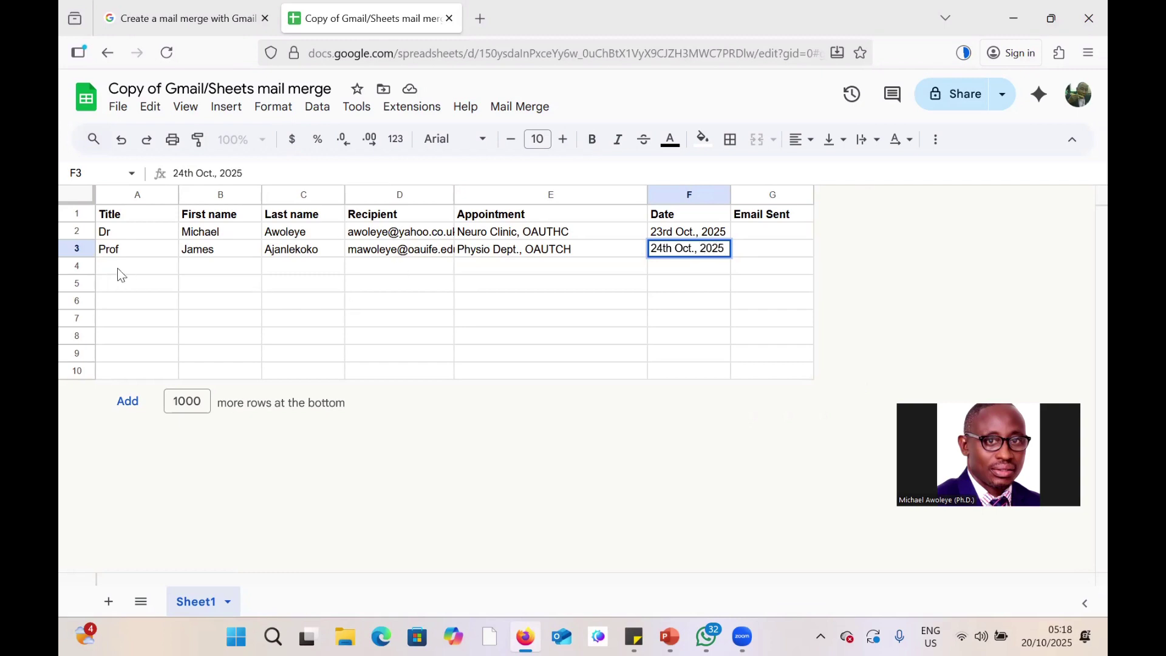
Add a row 4 recipient with title Mrs and their first name, last name and e-mail.
left_click(118, 268)
type("Mrs")
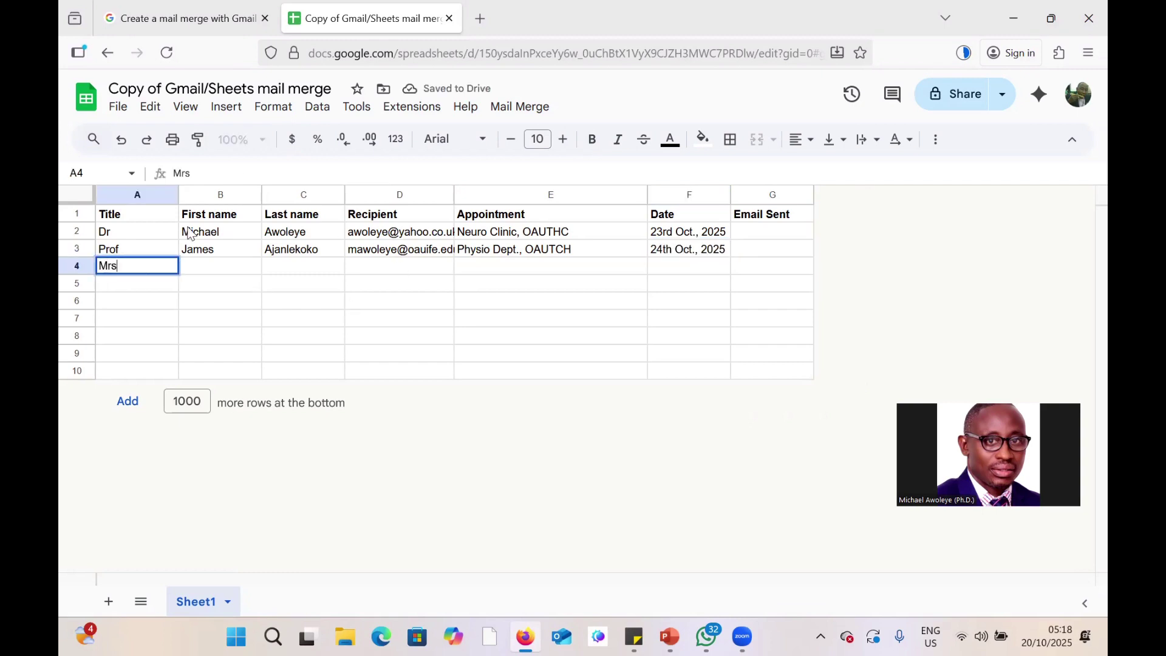
left_click(243, 267)
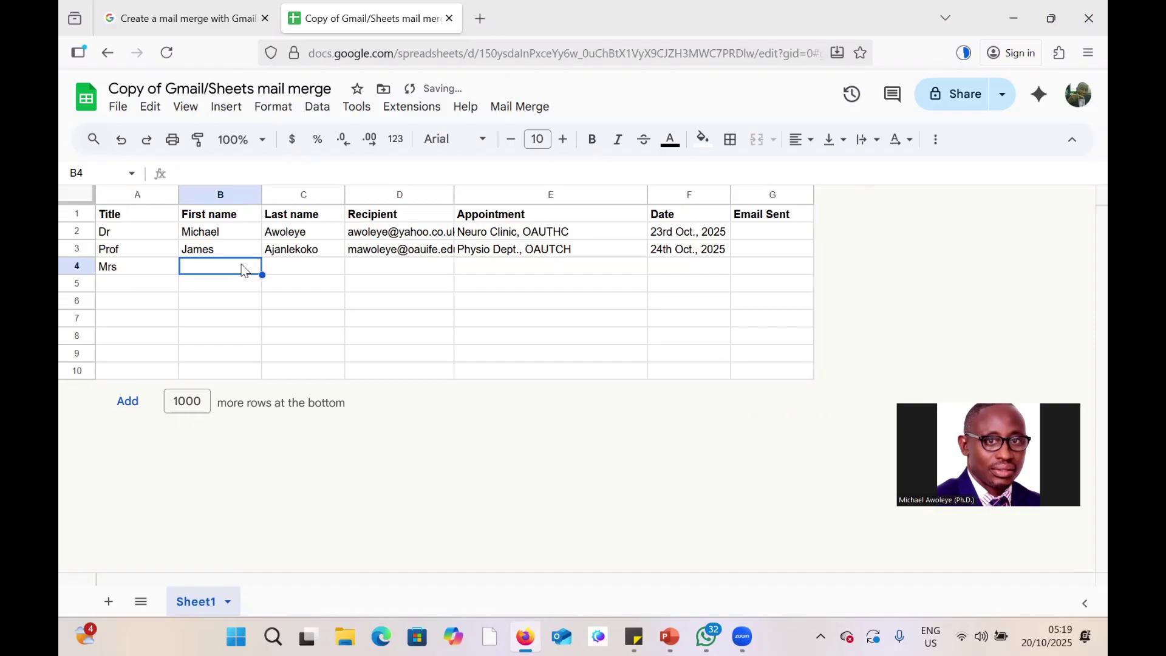
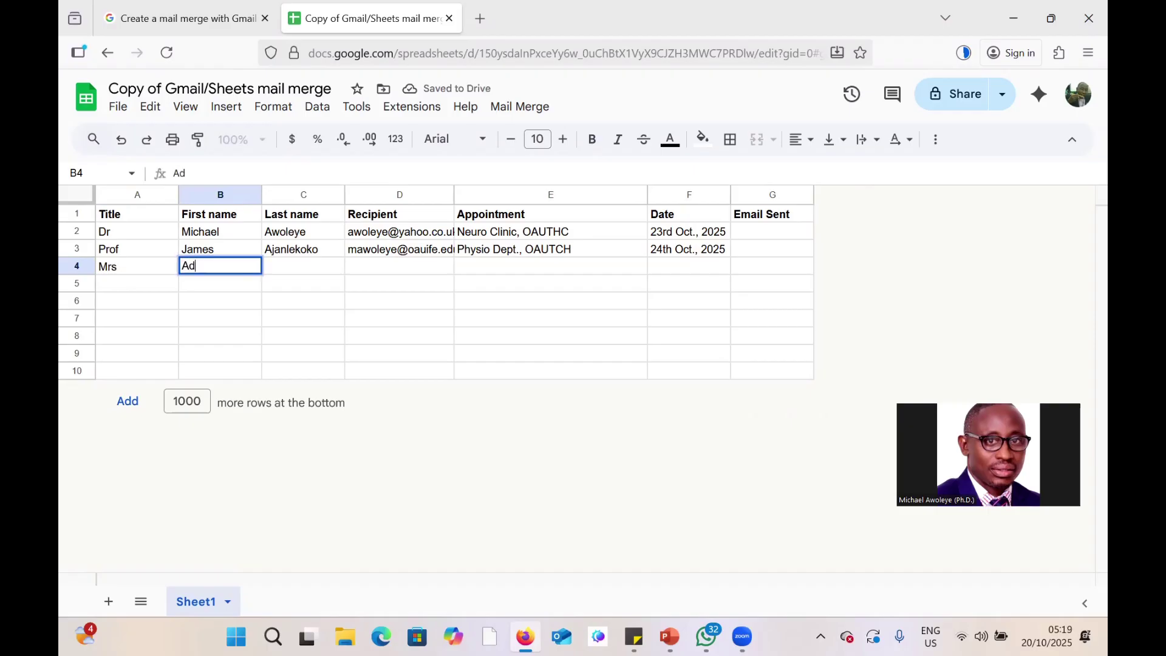
left_click(290, 271)
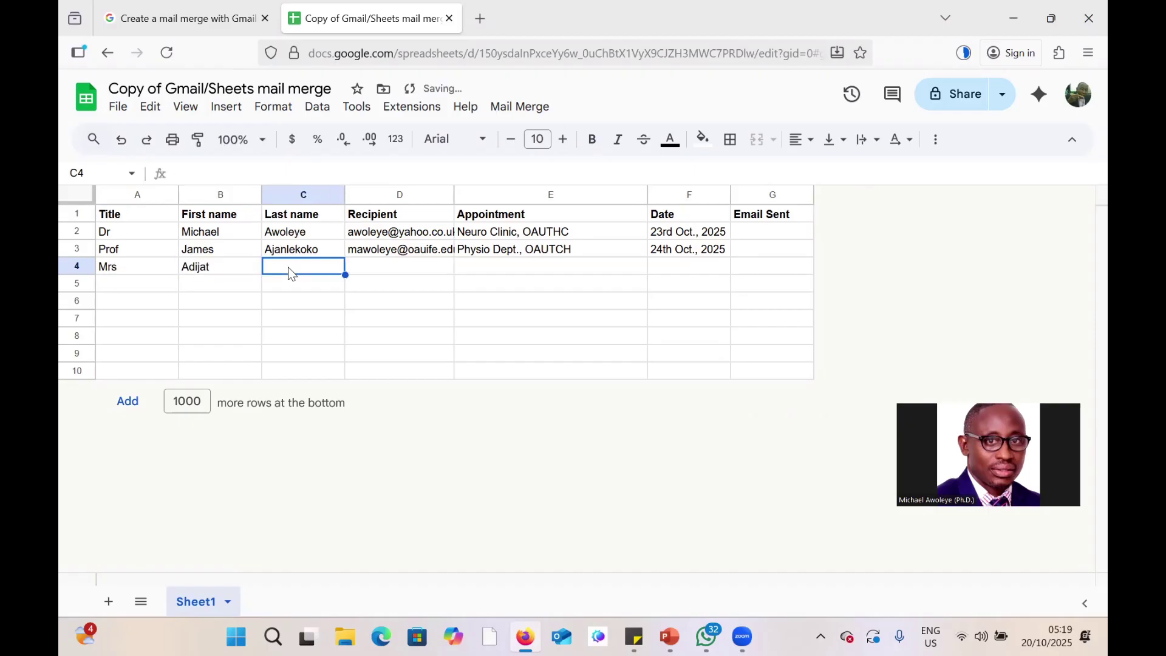
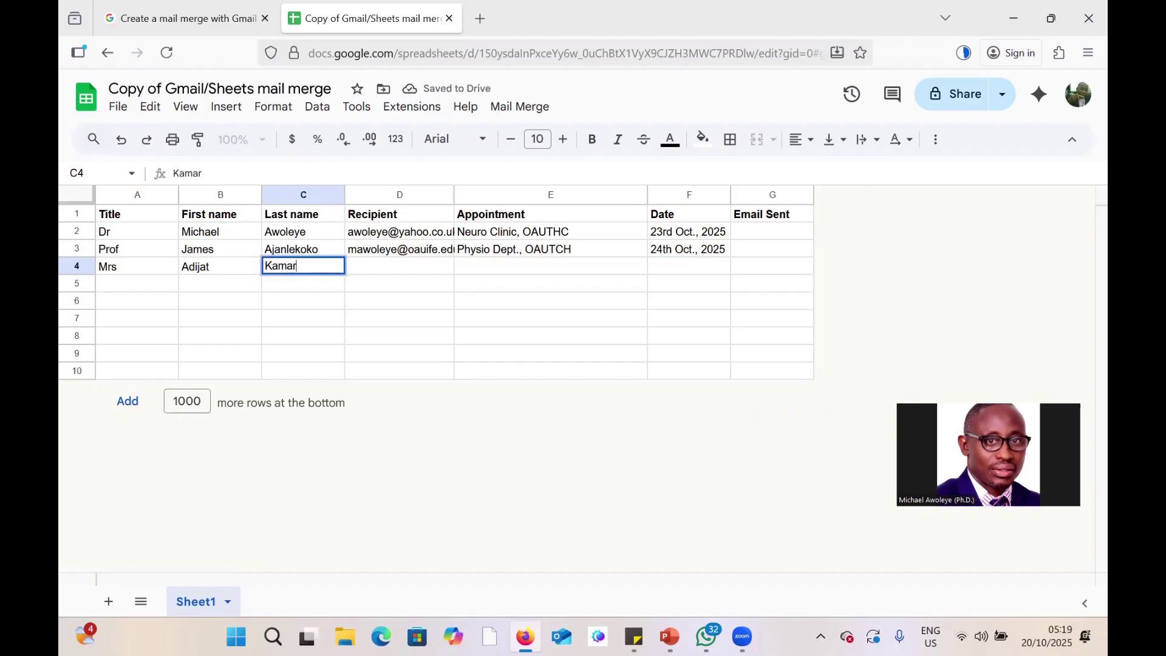
left_click(387, 265)
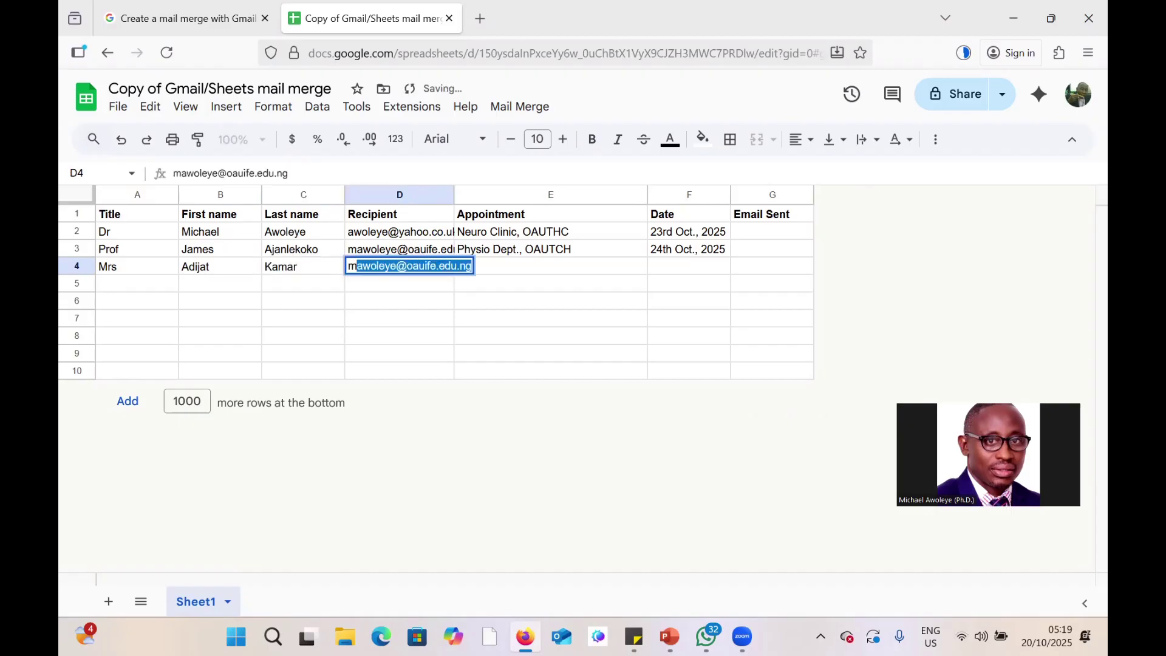
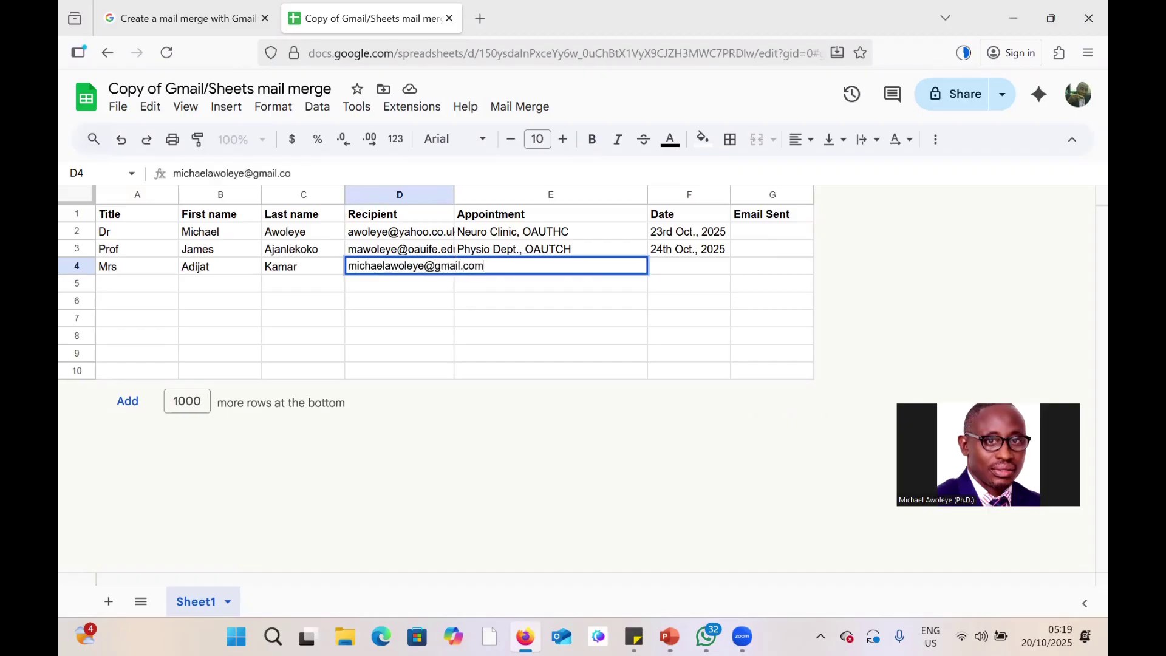
key("Return")
Enter 'Gynecology, OAUTHC' as row 4's appointment and correct row 3 to OAUTHC.
left_click(524, 271)
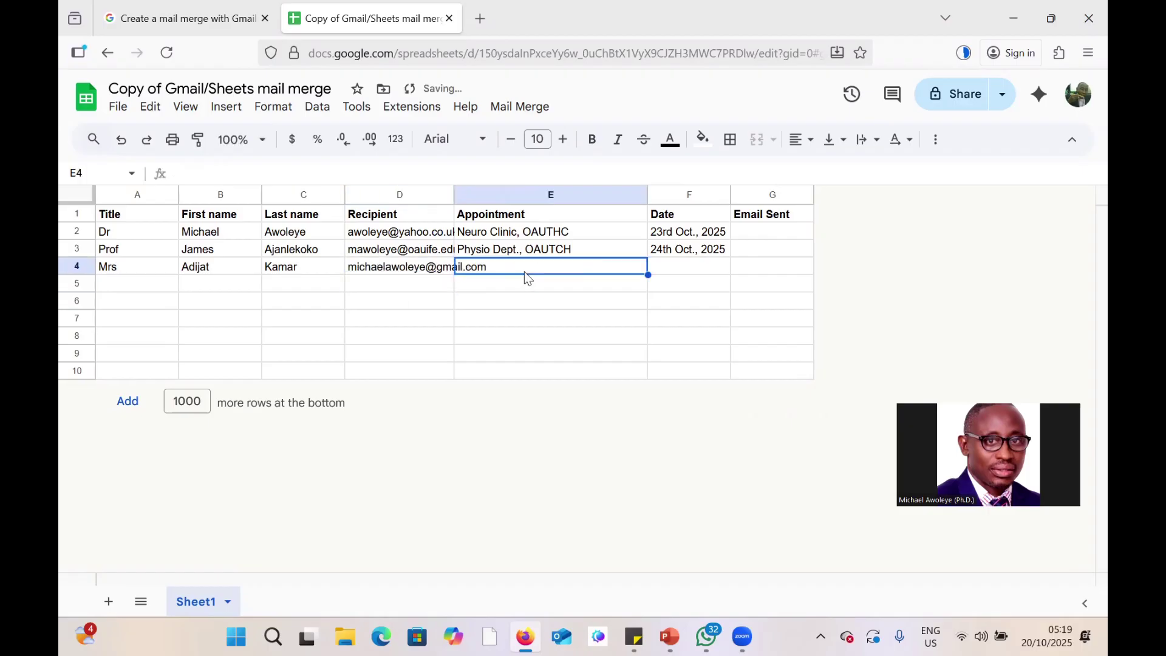
type("G")
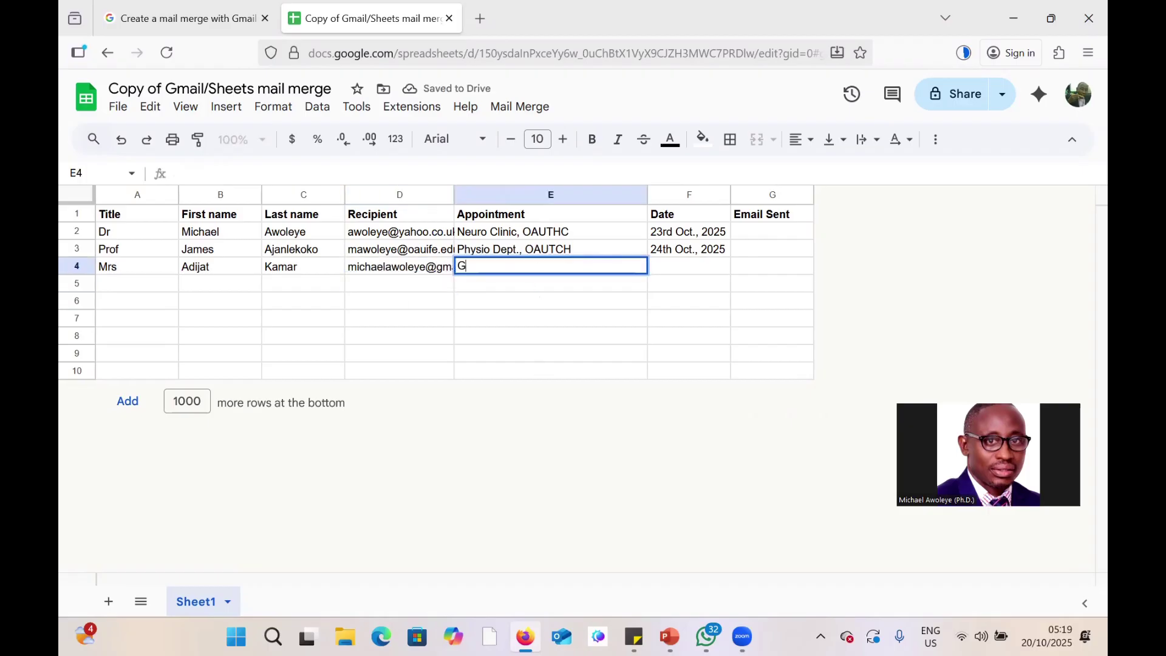
type("ynecology")
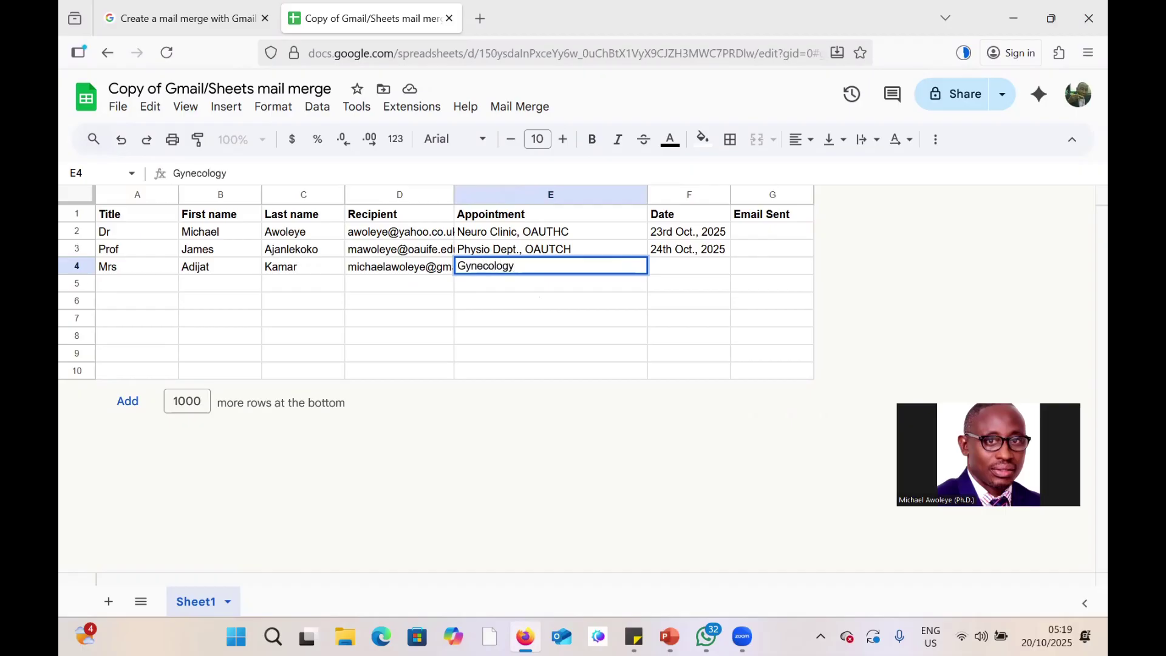
type(", OAUTCH")
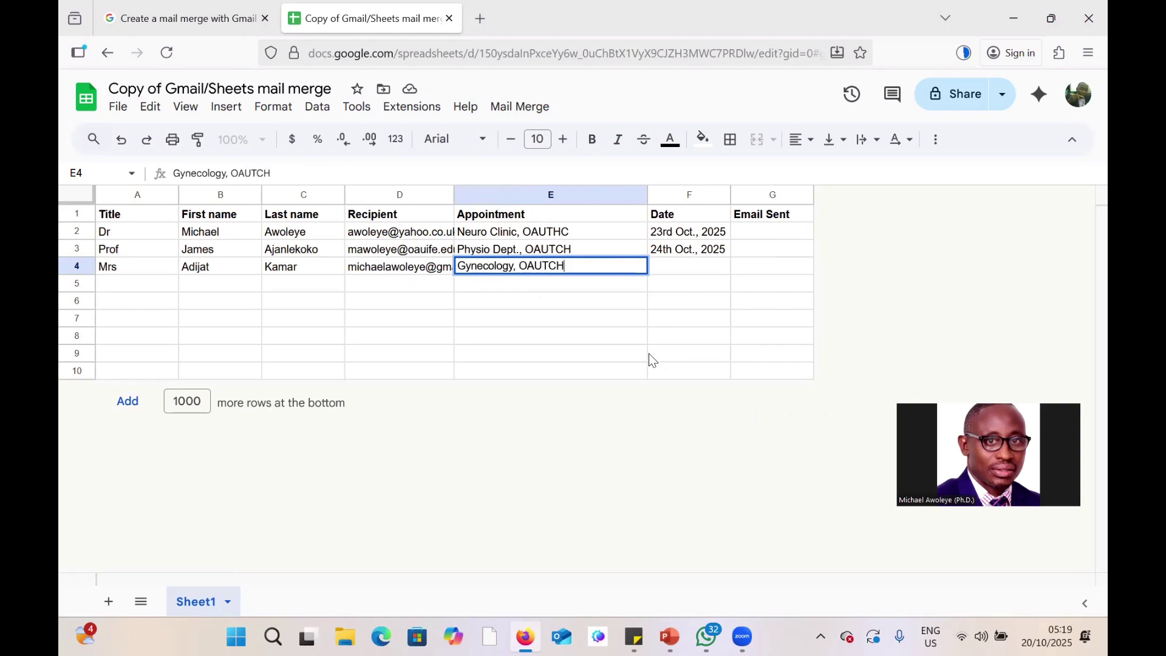
key("BackSpace")
key("BackSpace")
type("HC")
double_click(588, 250)
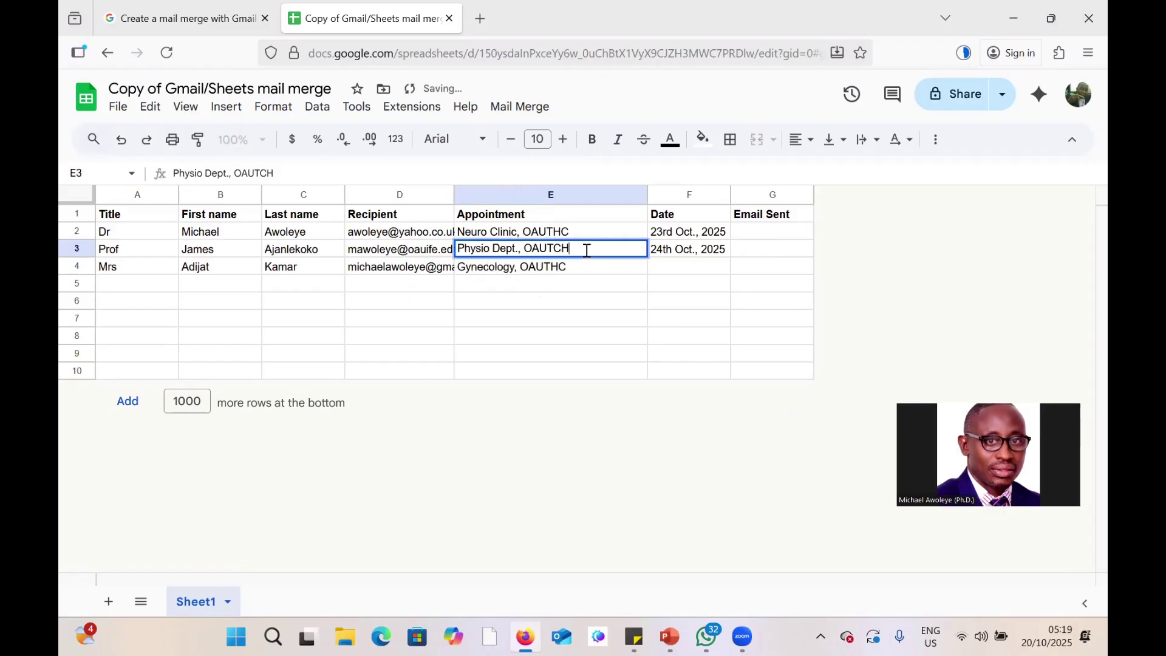
key("BackSpace")
key("BackSpace")
type("H")
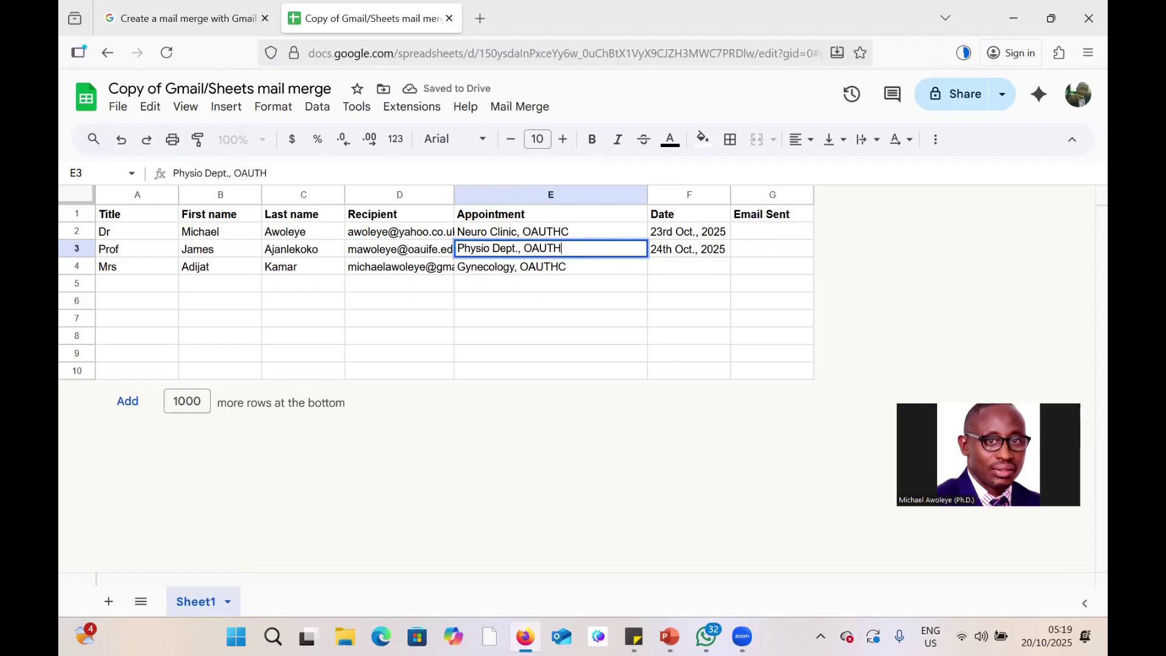
type("C")
key("Return")
Set row 4's appointment date to '2nd Nov., 2025'.
left_click(678, 269)
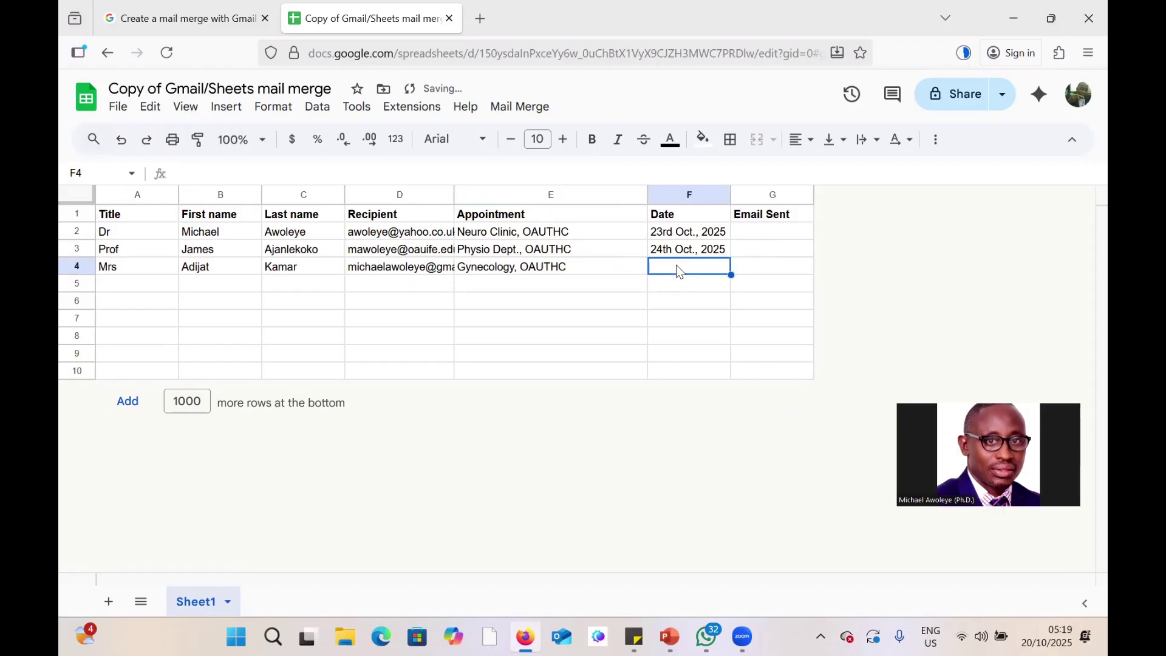
type("26TH")
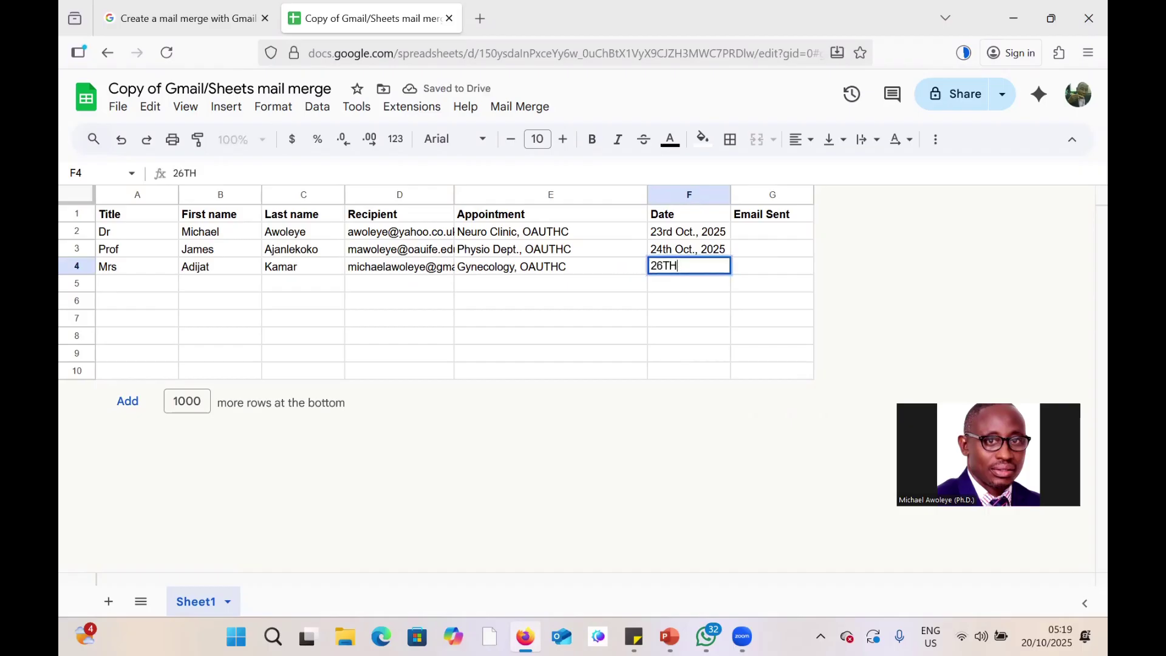
key("BackSpace")
key("BackSpace")
key("BackSpace")
key("BackSpace")
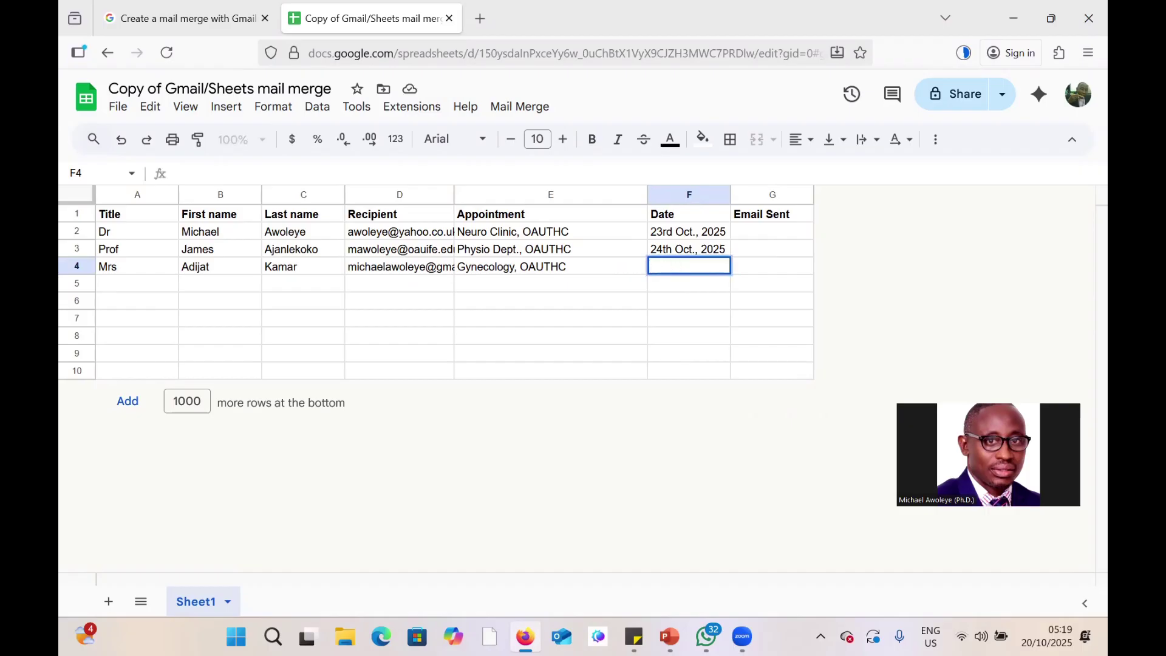
type("2nd Nov., 2025")
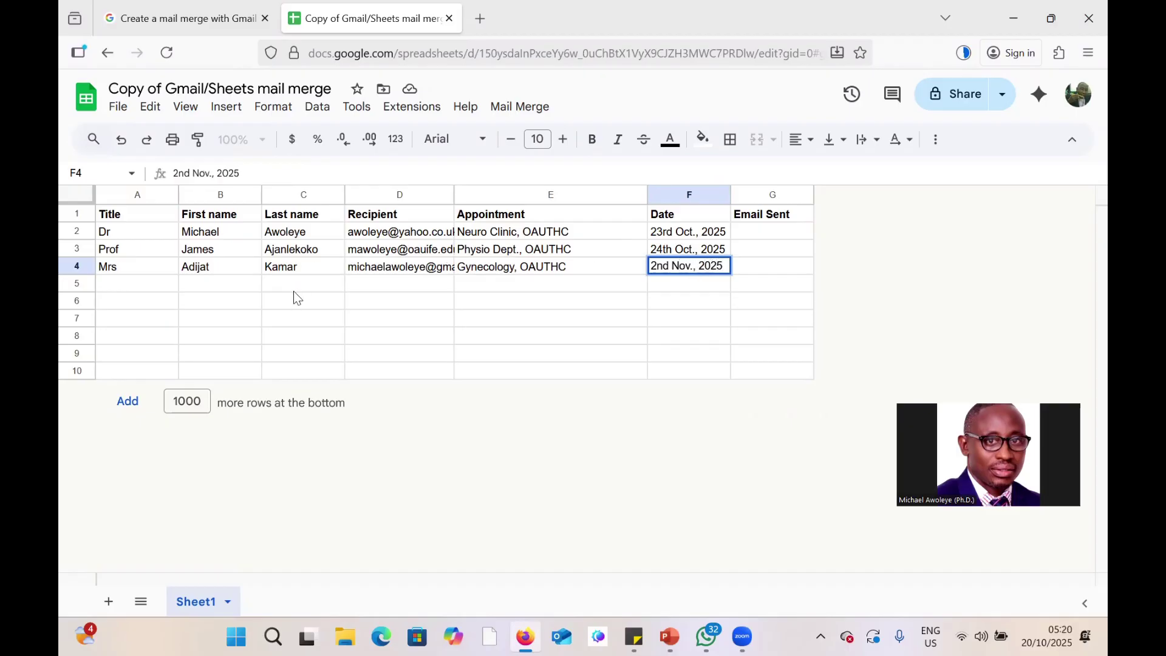
left_click(296, 297)
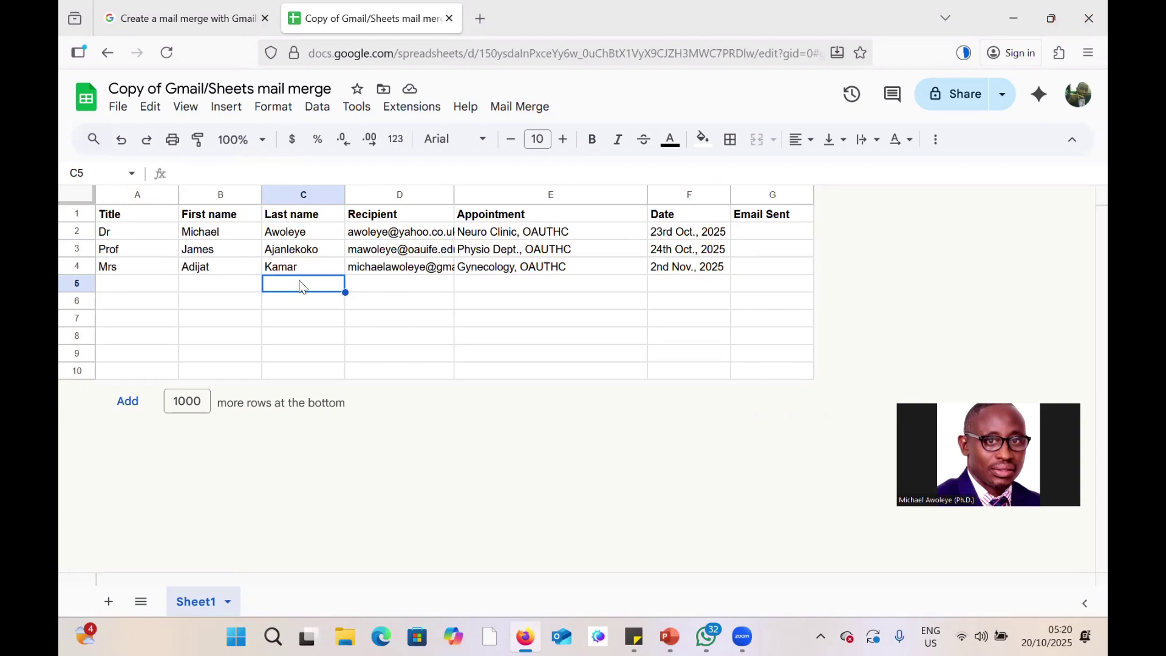
Open the Google account switcher panel and close it again.
left_click(1080, 107)
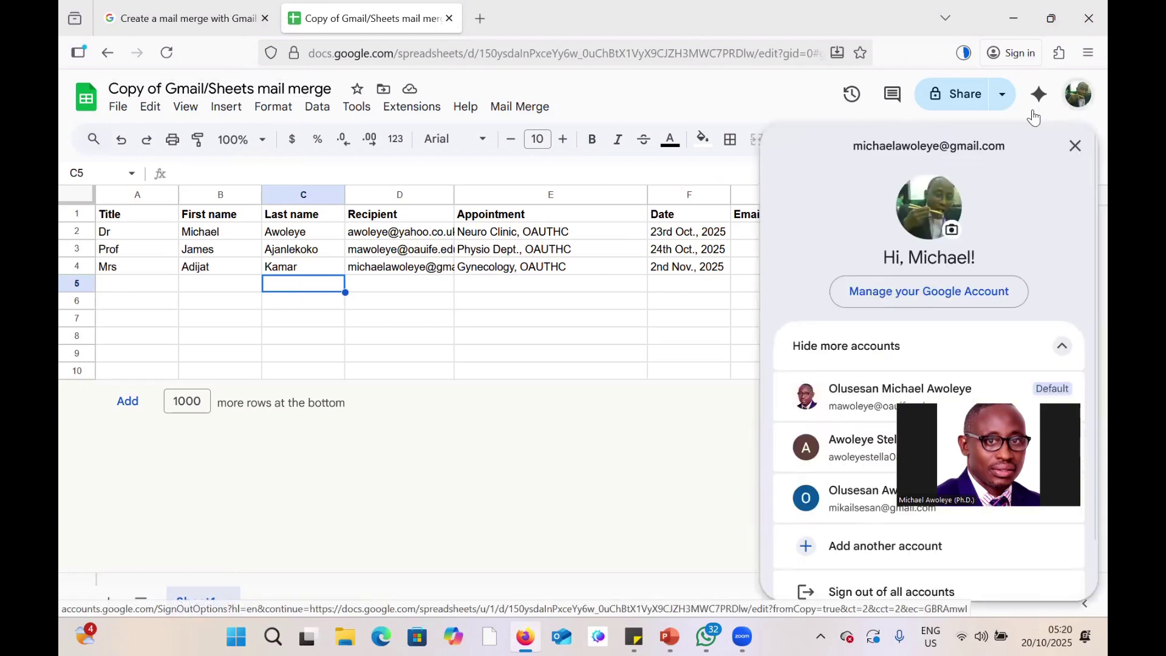
left_click(584, 352)
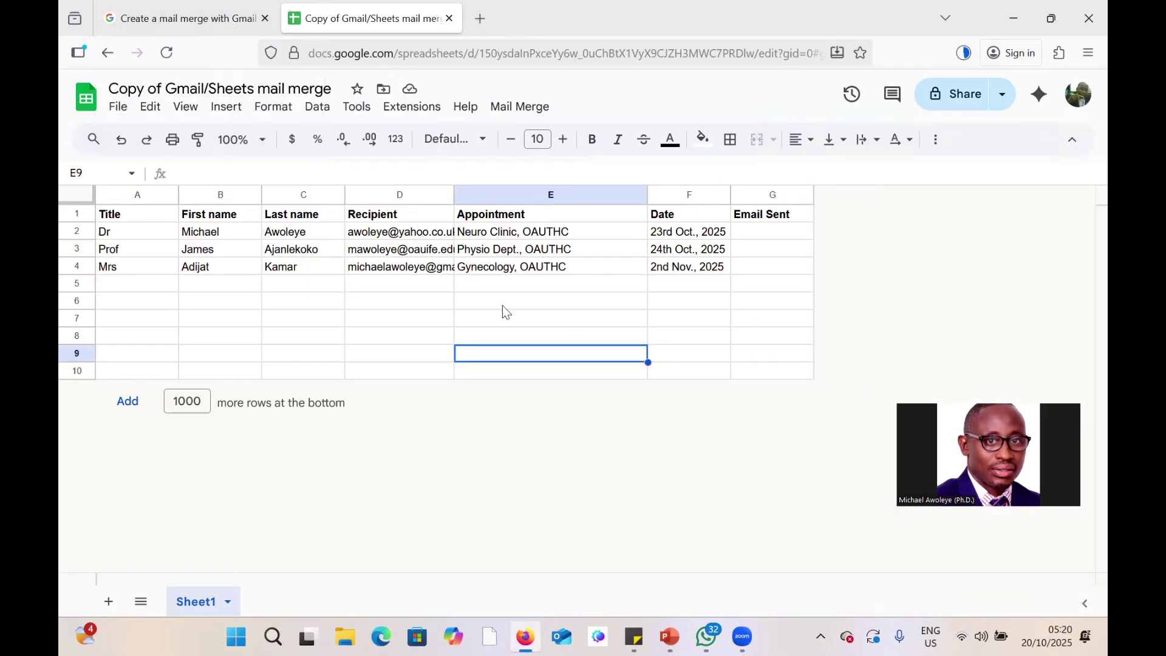
Open Gmail in a new tab and start a full-size draft with {{}} in the To field.
left_click(480, 18)
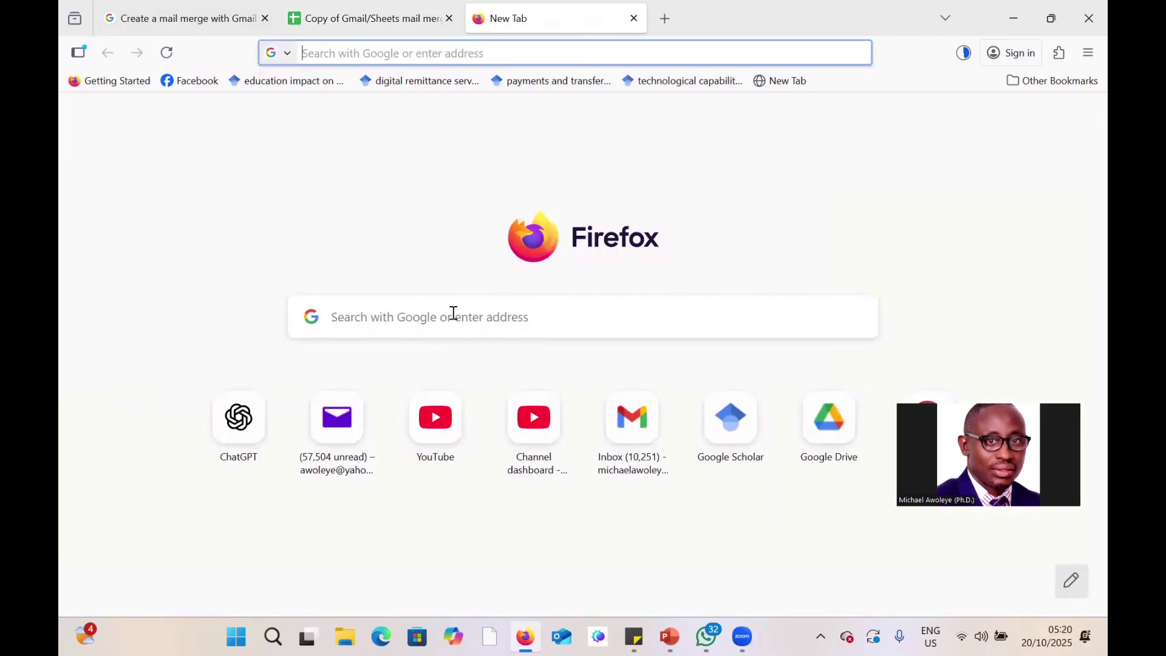
left_click(606, 439)
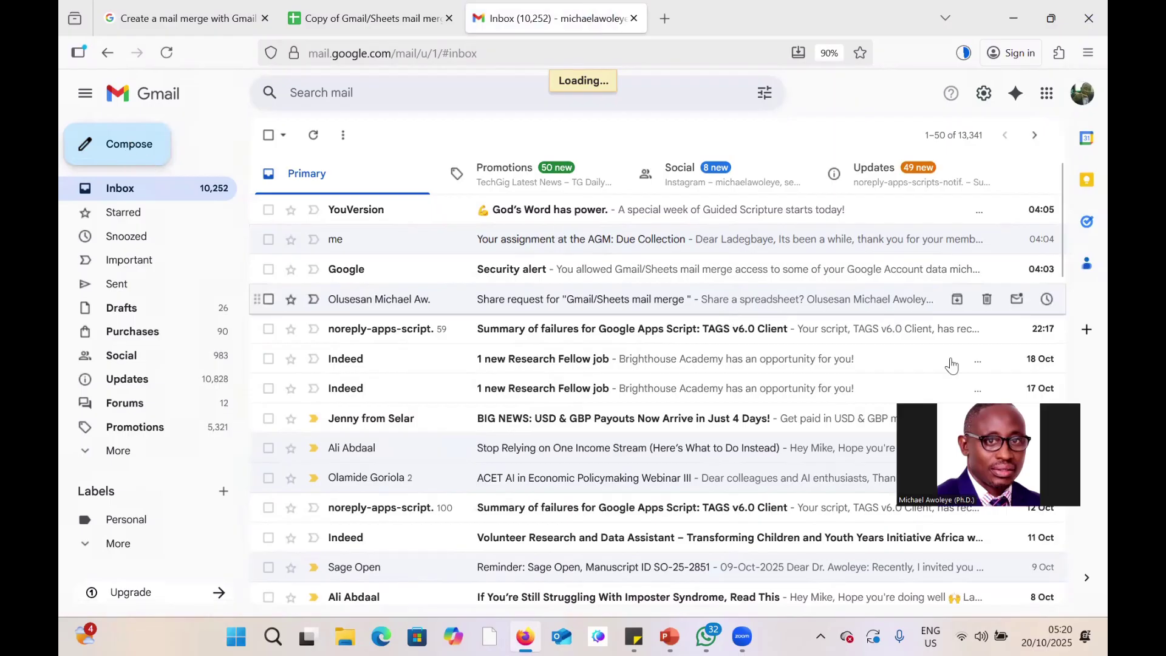
left_click(134, 147)
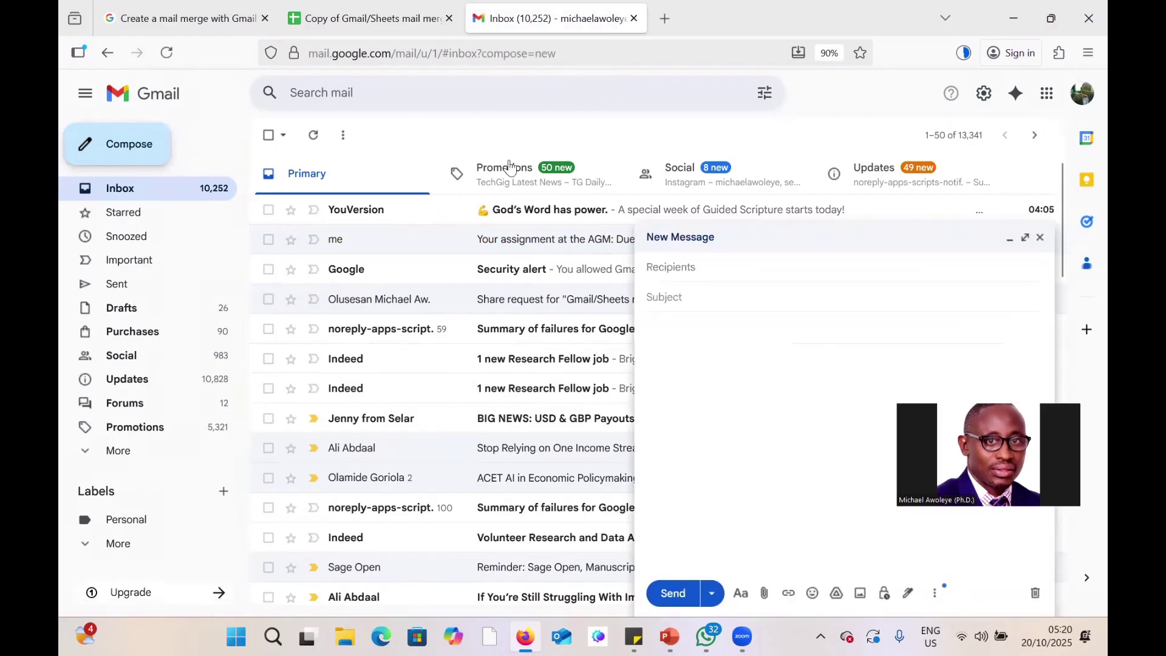
left_click(1026, 239)
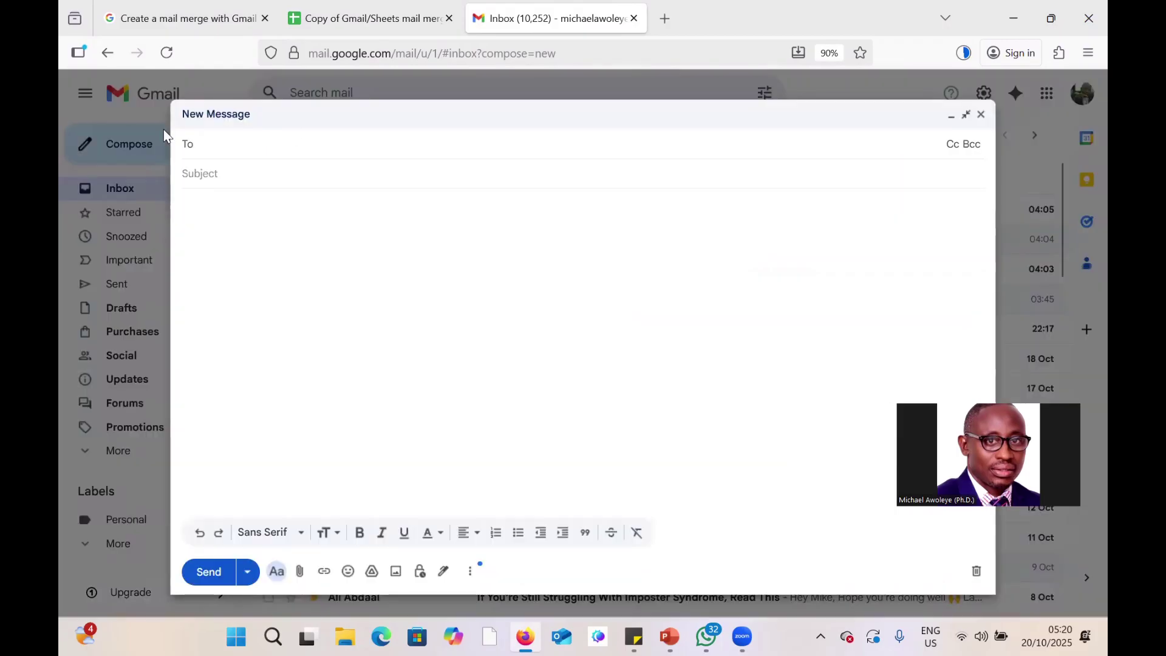
left_click(207, 145)
type("{{")
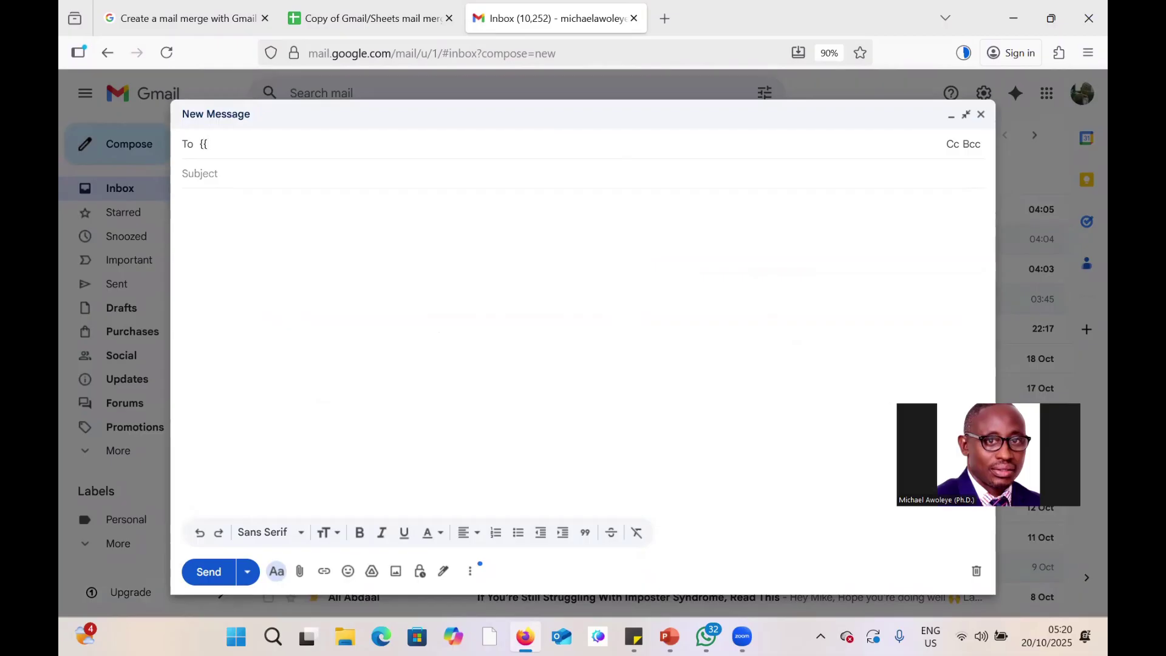
type("}}")
key("alt+Tab")
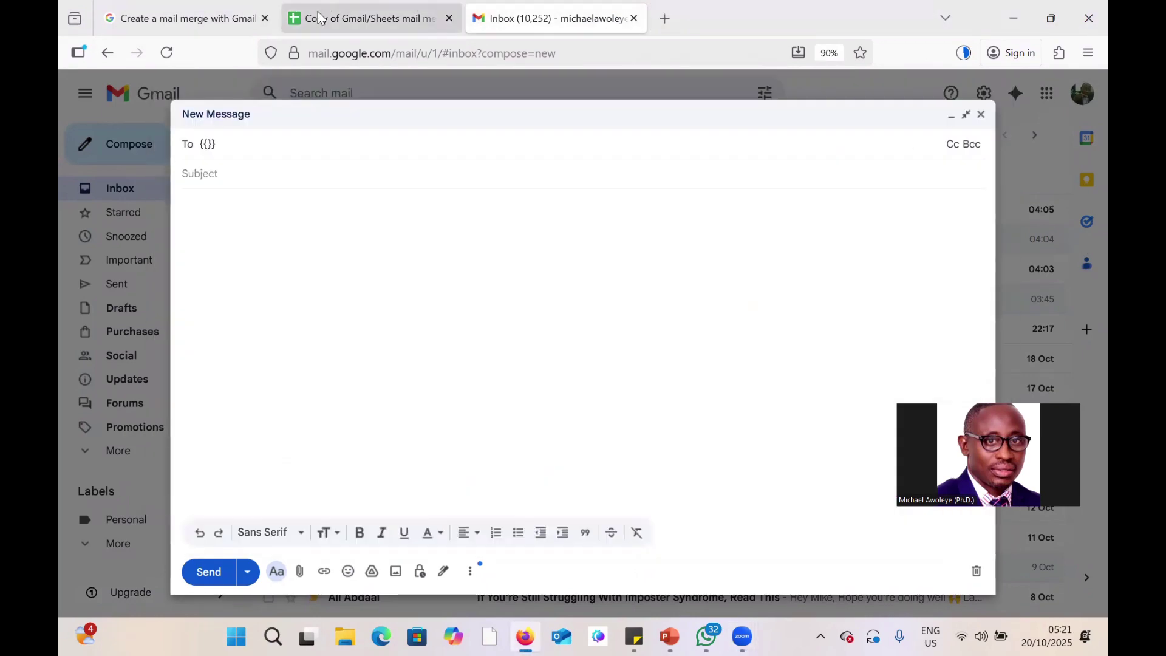
left_click(321, 19)
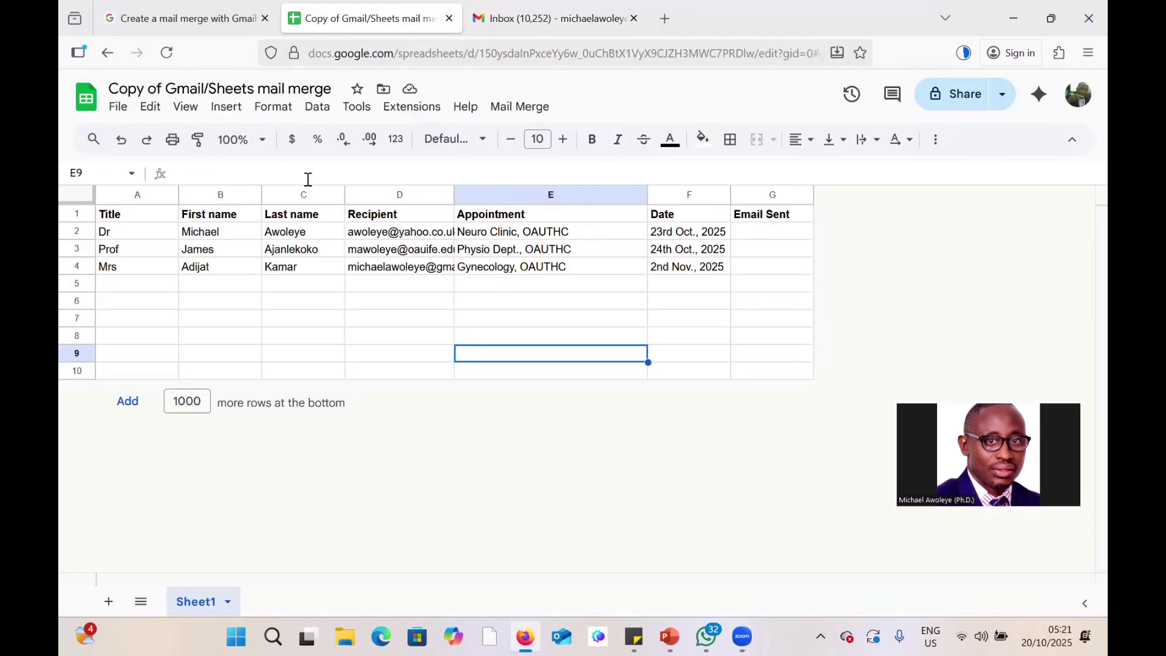
Copy the 'Recipient' heading text from cell D1 for use in the draft.
double_click(398, 220)
left_click_drag(397, 215, 349, 217)
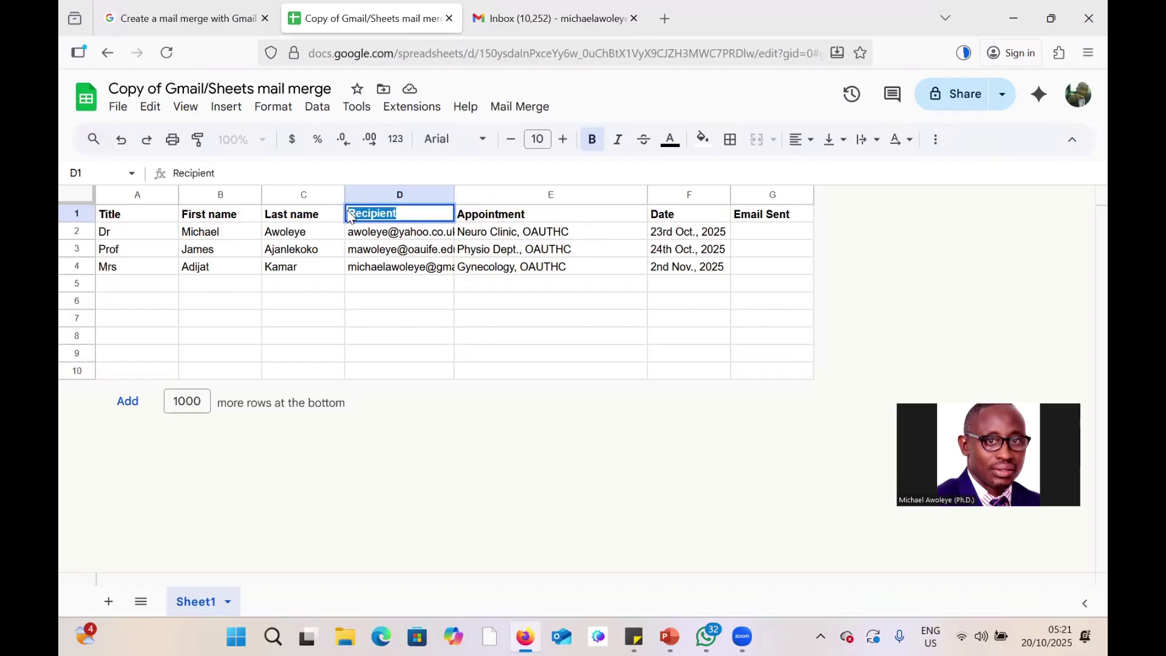
right_click(364, 219)
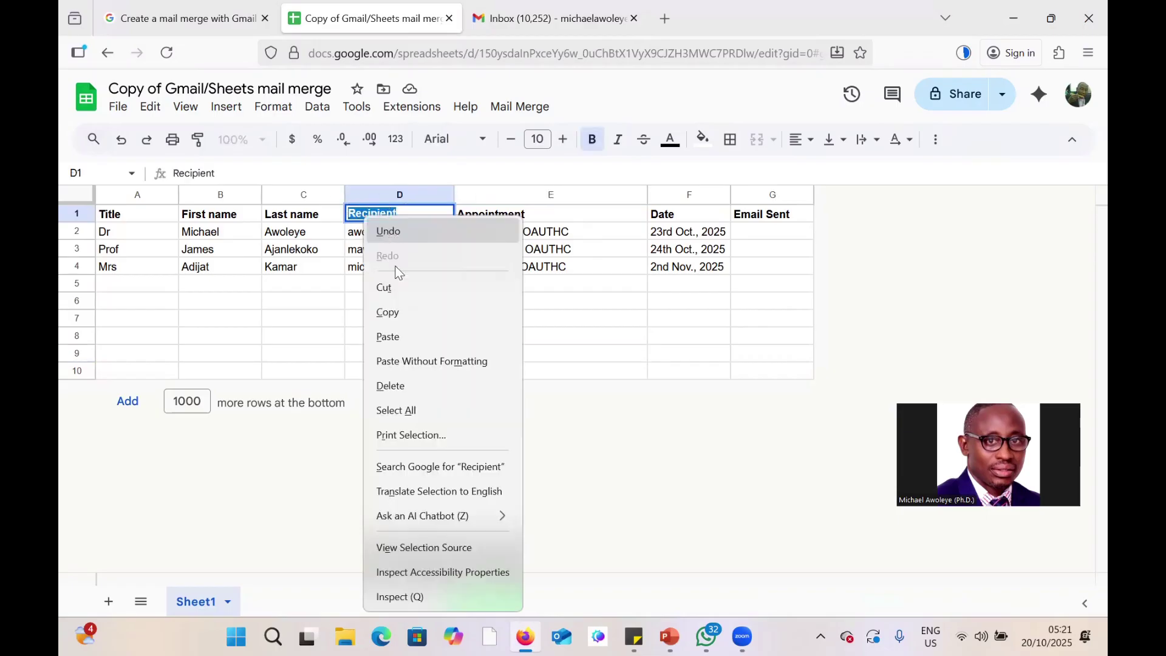
left_click(443, 298)
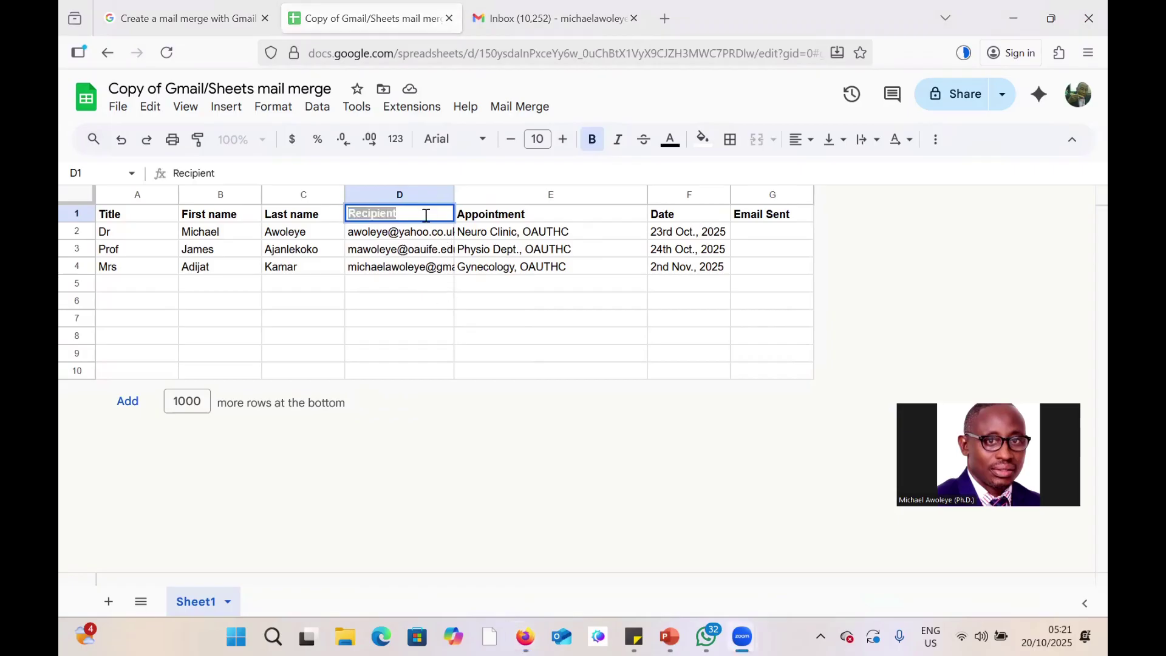
left_click(516, 22)
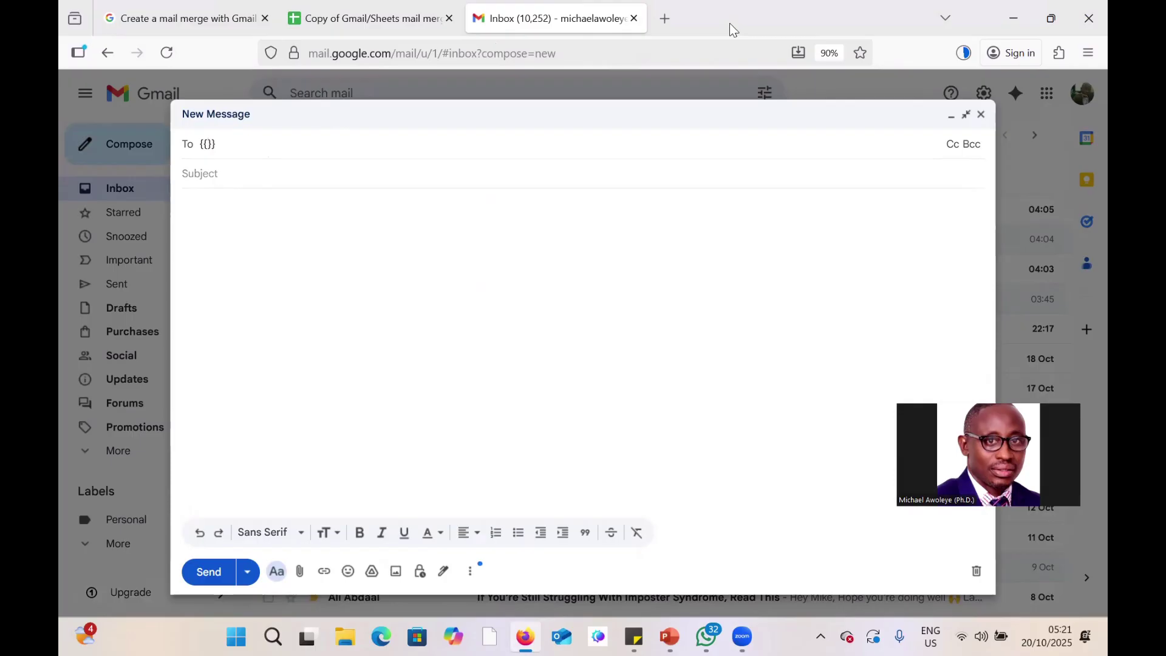
Address the draft to {{Recipient}} and type the subject 'Reminder of your appointment at the {{}}'.
key("ctrl+v")
left_click(219, 178)
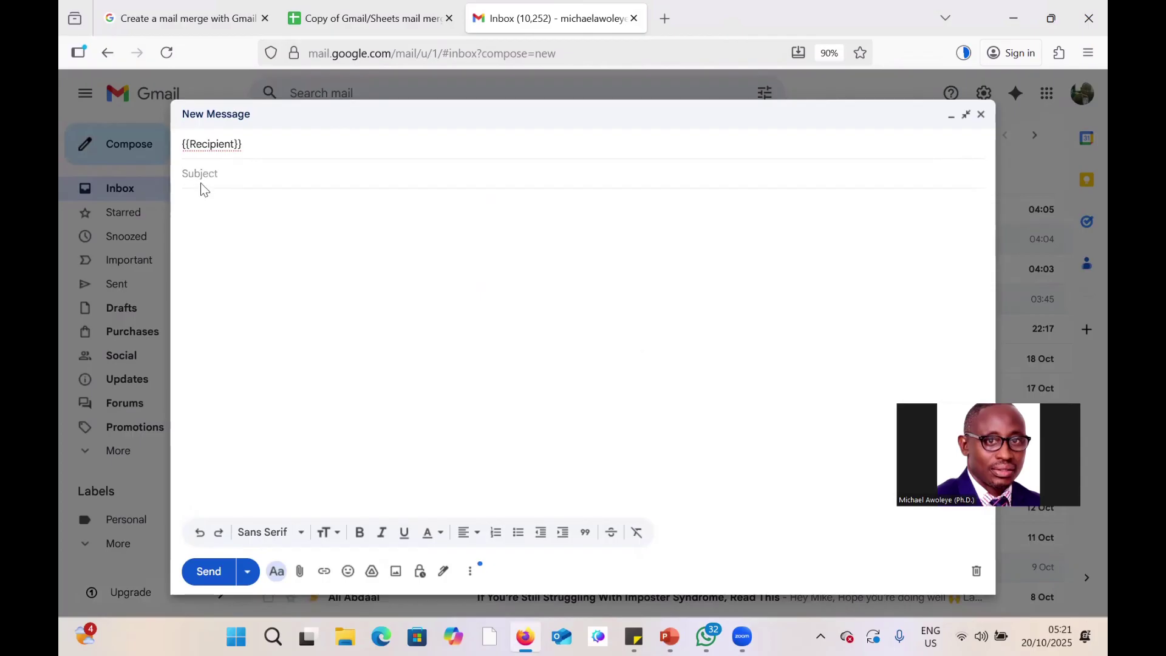
type("{{}}")
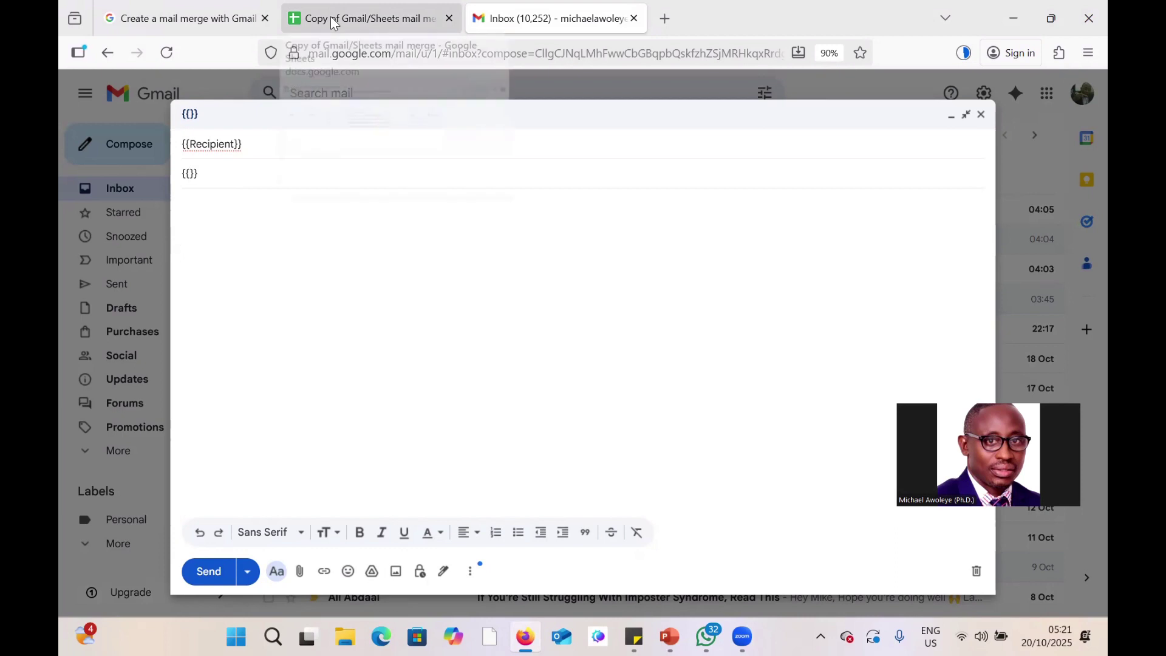
left_click(183, 176)
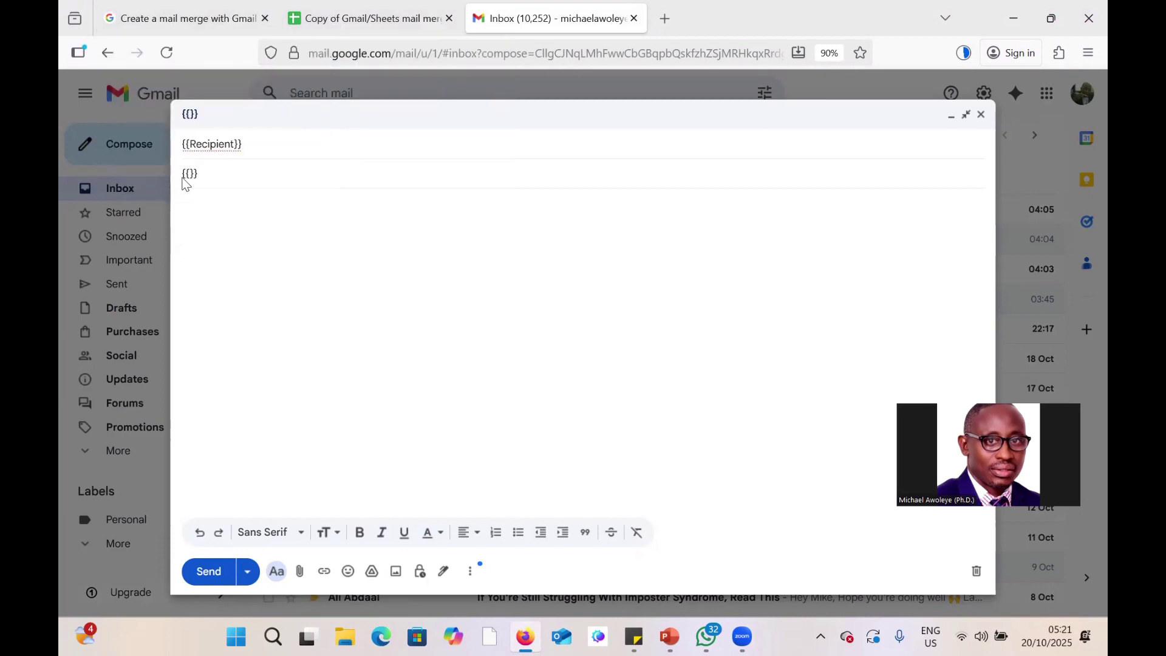
type("Inv")
key("BackSpace")
key("BackSpace")
key("BackSpace")
type("Reminder of ")
type("your appoint")
type("ment with")
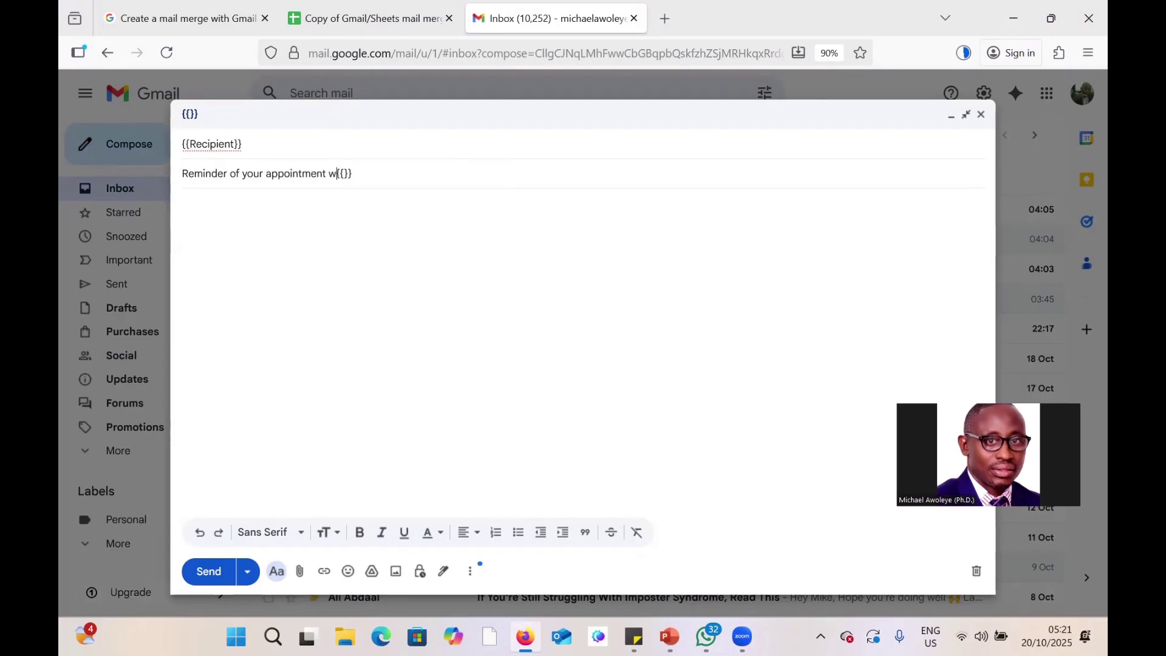
key("BackSpace")
type("h")
key("BackSpace")
key("BackSpace")
key("BackSpace")
key("BackSpace")
key("BackSpace")
type("at the")
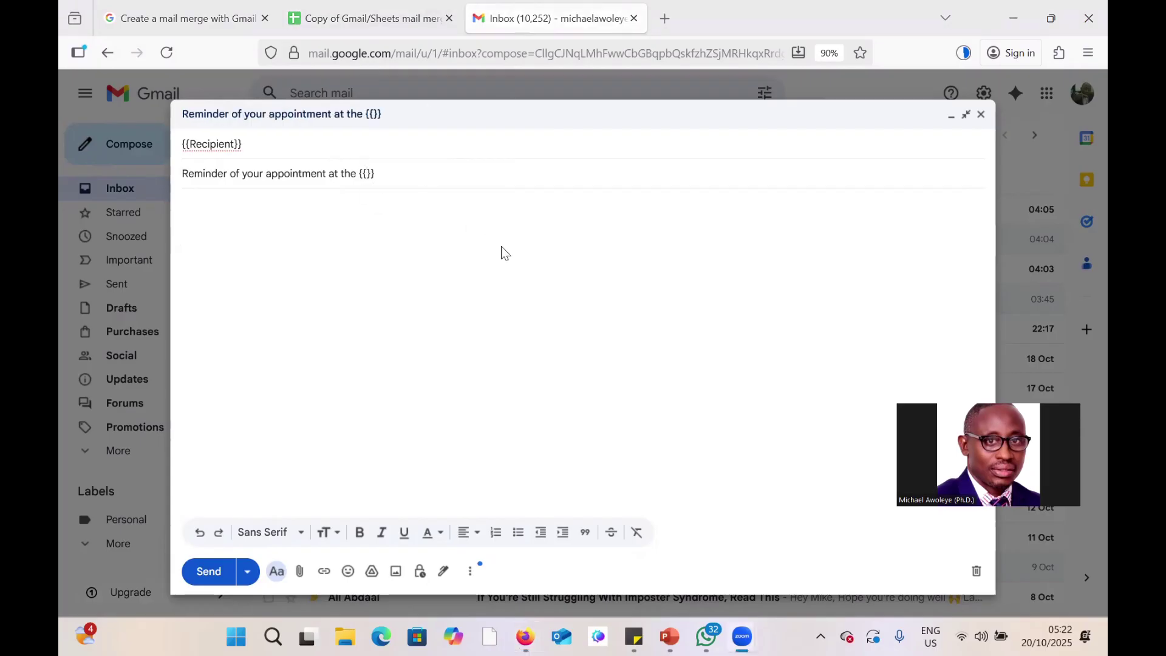
Copy the 'Appointment' heading from E1 into the subject's braces.
key("super+9")
left_click(407, 18)
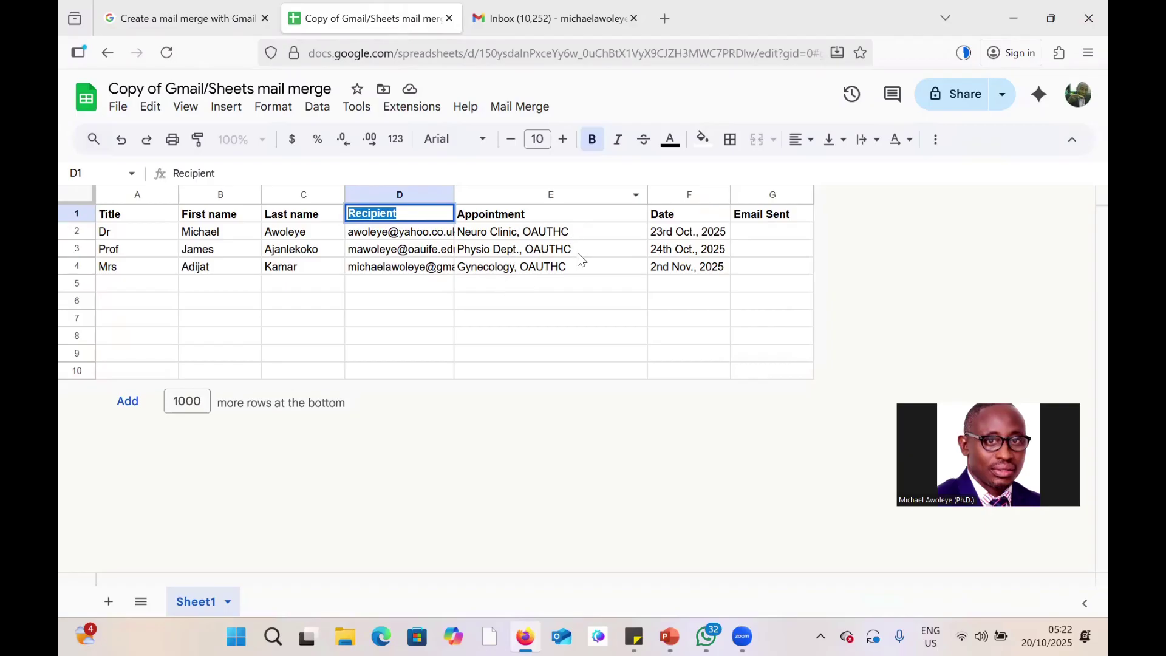
double_click(537, 217)
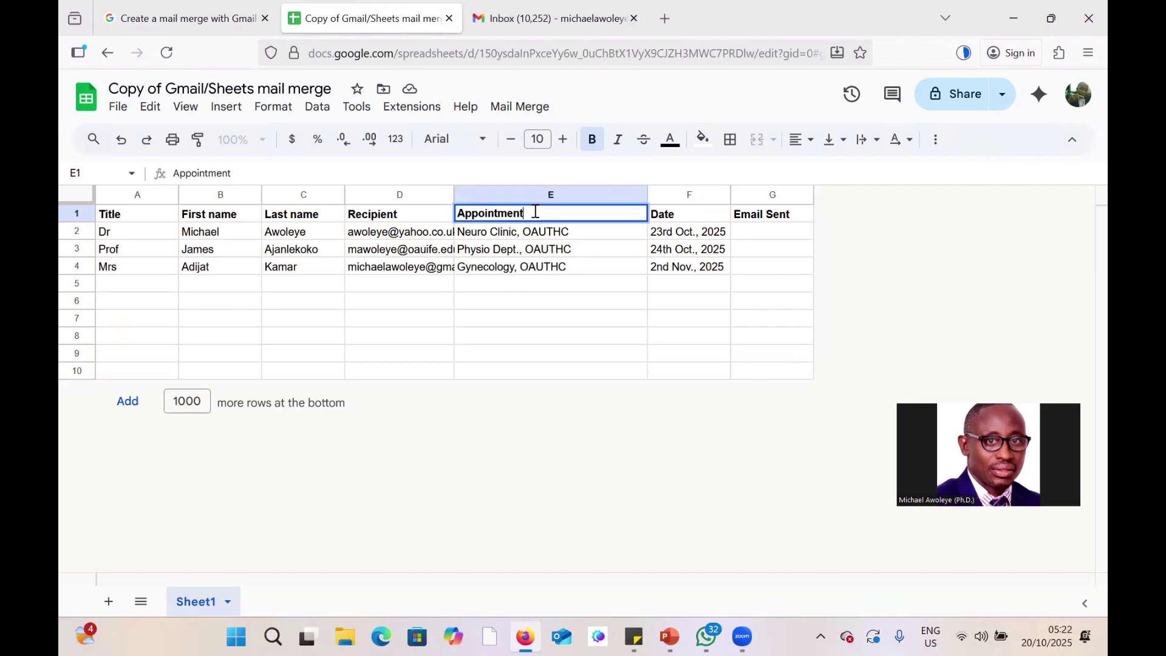
left_click_drag(533, 212, 457, 214)
right_click(469, 211)
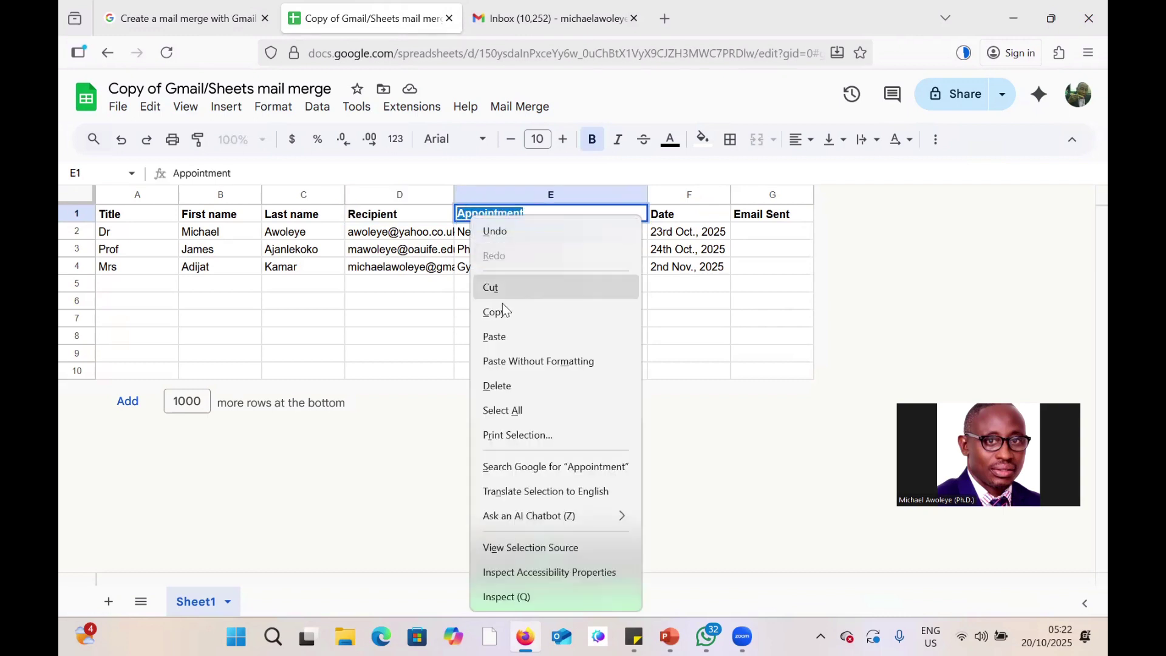
left_click(502, 309)
left_click(517, 23)
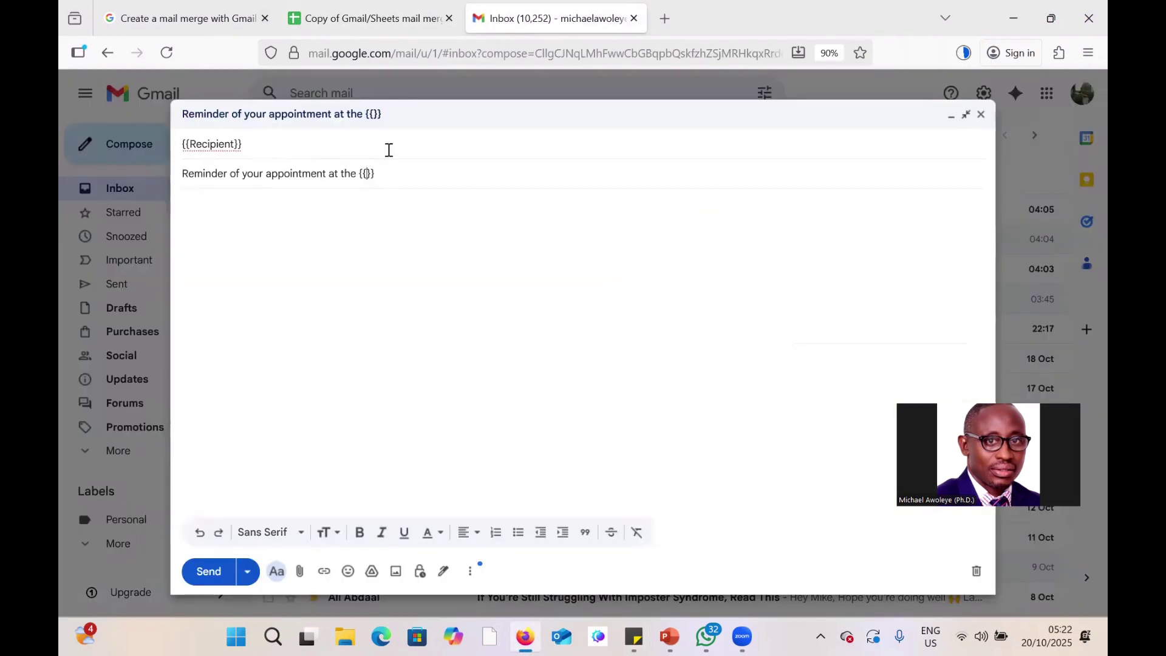
key("ctrl+v")
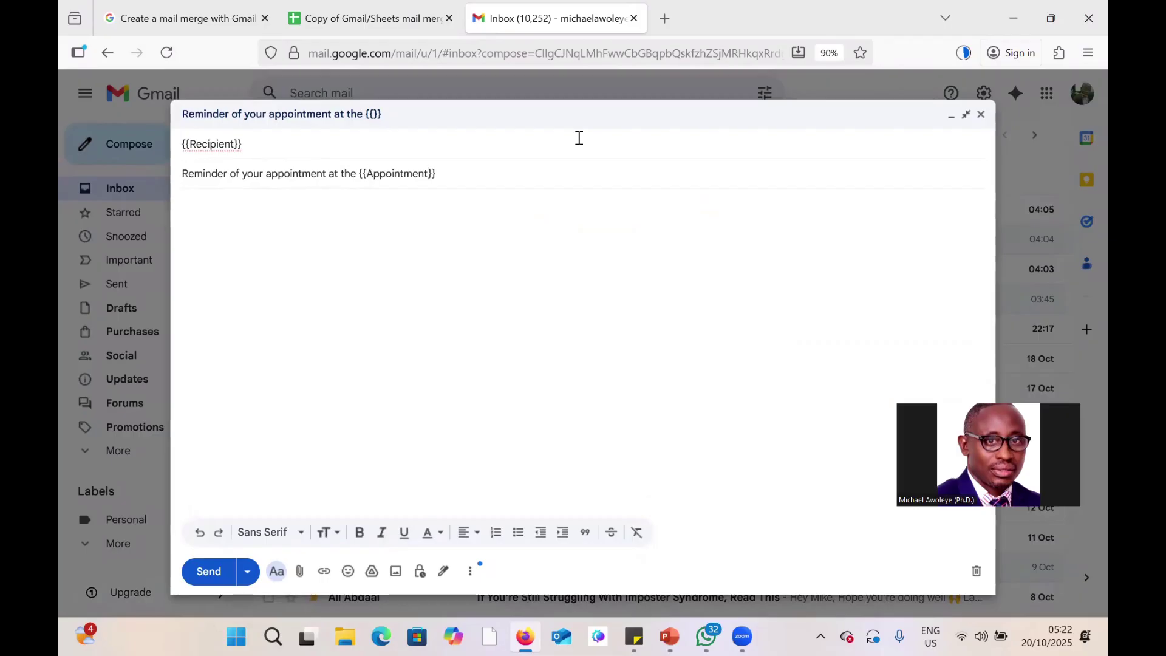
Begin the message body with 'Dear {{}}'.
left_click(264, 204)
type("Dear")
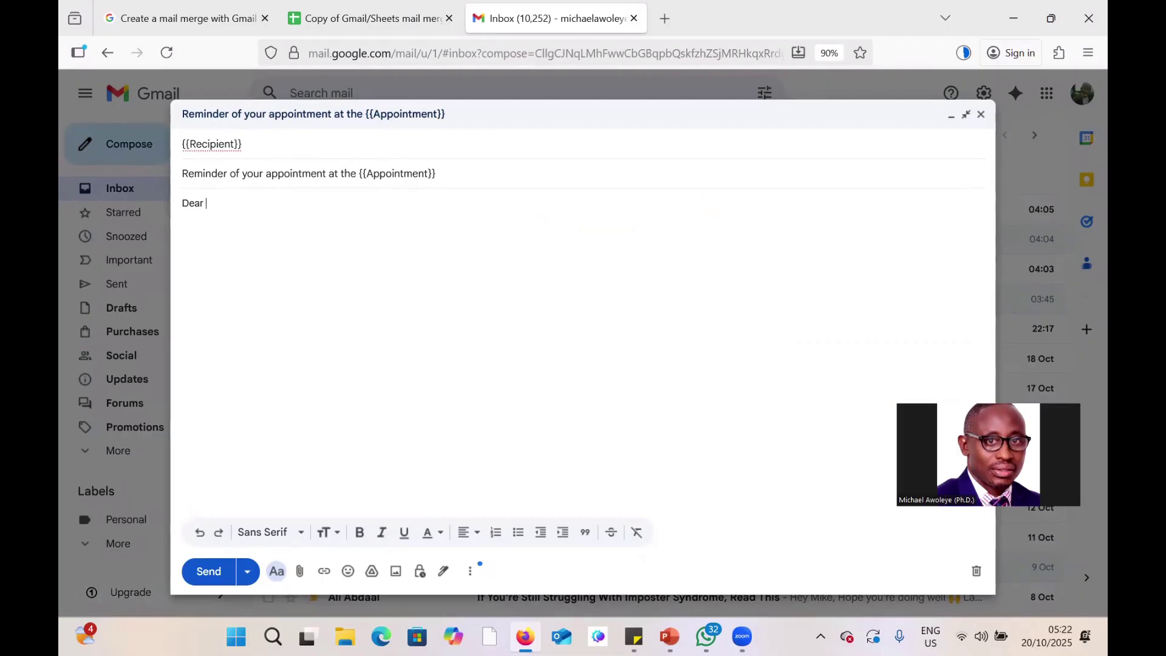
type(" {{}}")
left_click(367, 19)
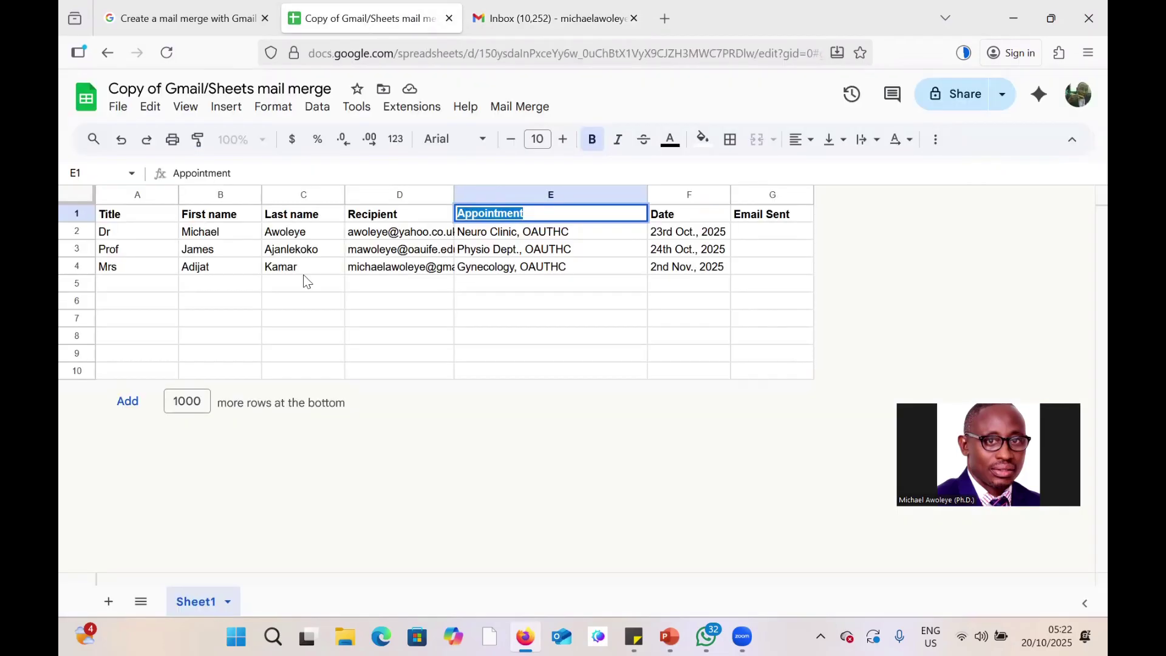
Paste the 'Title' heading from A1 into the greeting braces and add another empty {{}}.
double_click(128, 217)
double_click(104, 213)
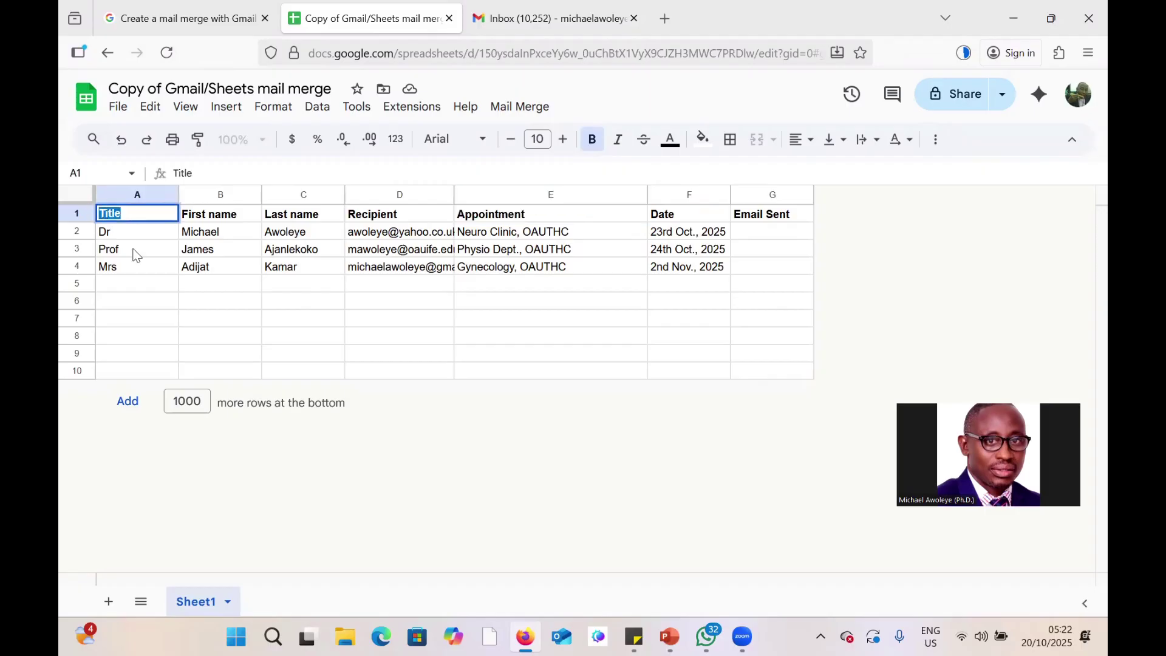
right_click(107, 216)
left_click(147, 312)
left_click(607, 19)
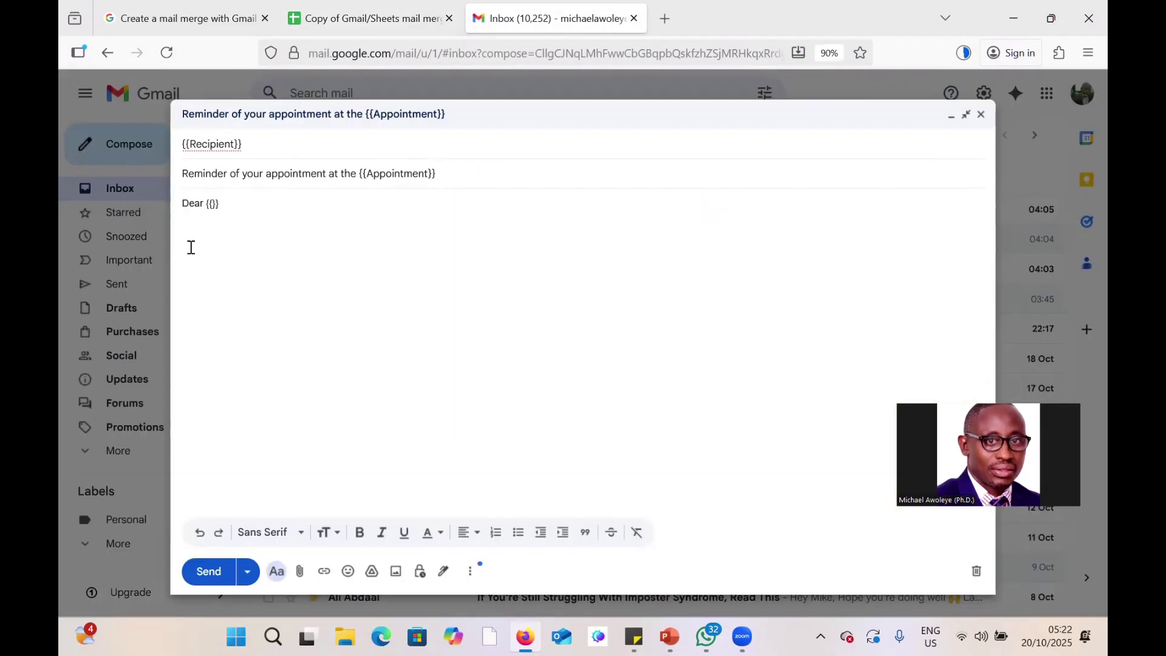
key("ctrl+v")
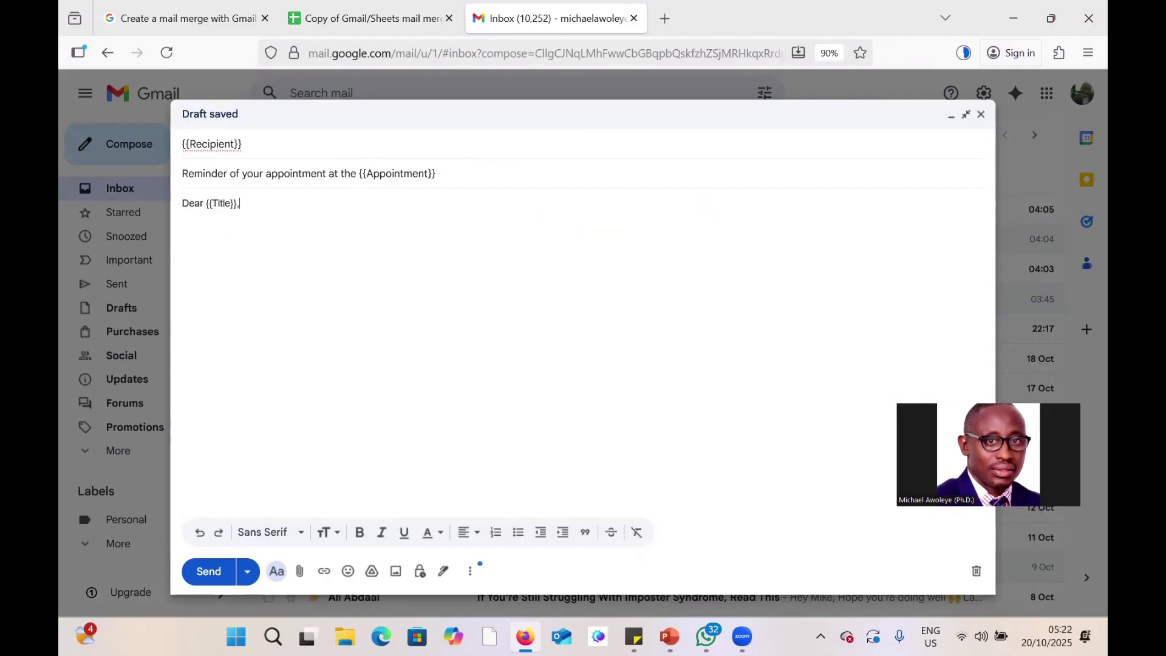
key("BackSpace")
type("{{}}")
Fill the second braces with 'Last name', add a comma, and type 'This is to remind you of your appointment at the {{}}'.
left_click(363, 19)
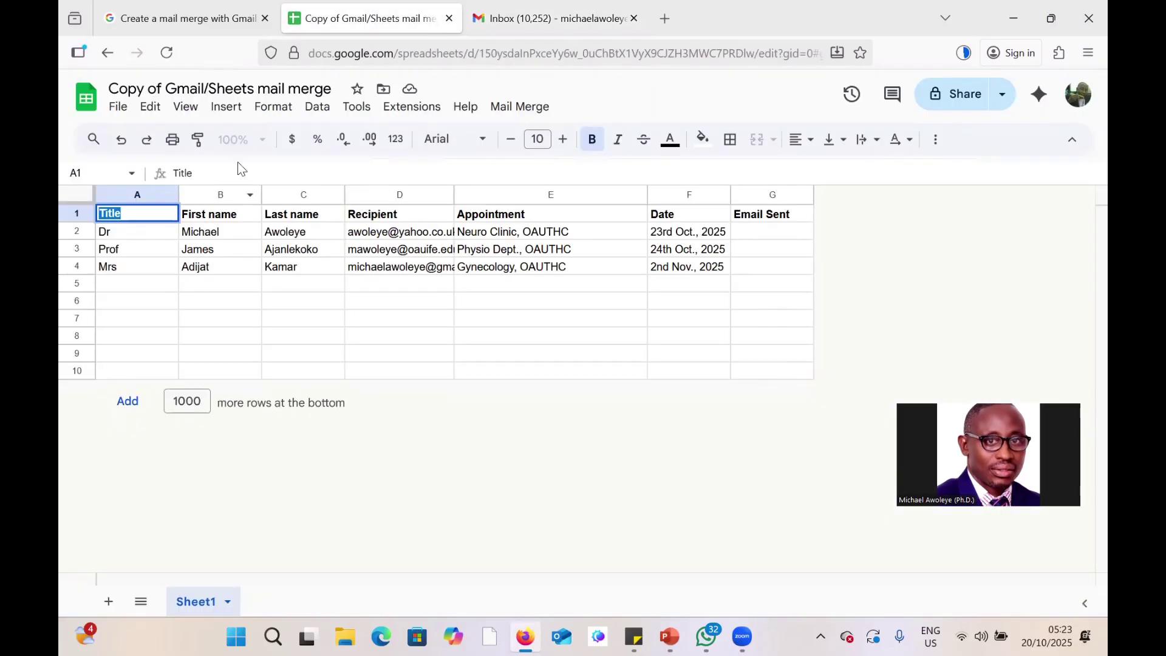
double_click(317, 216)
left_click_drag(317, 216, 278, 217)
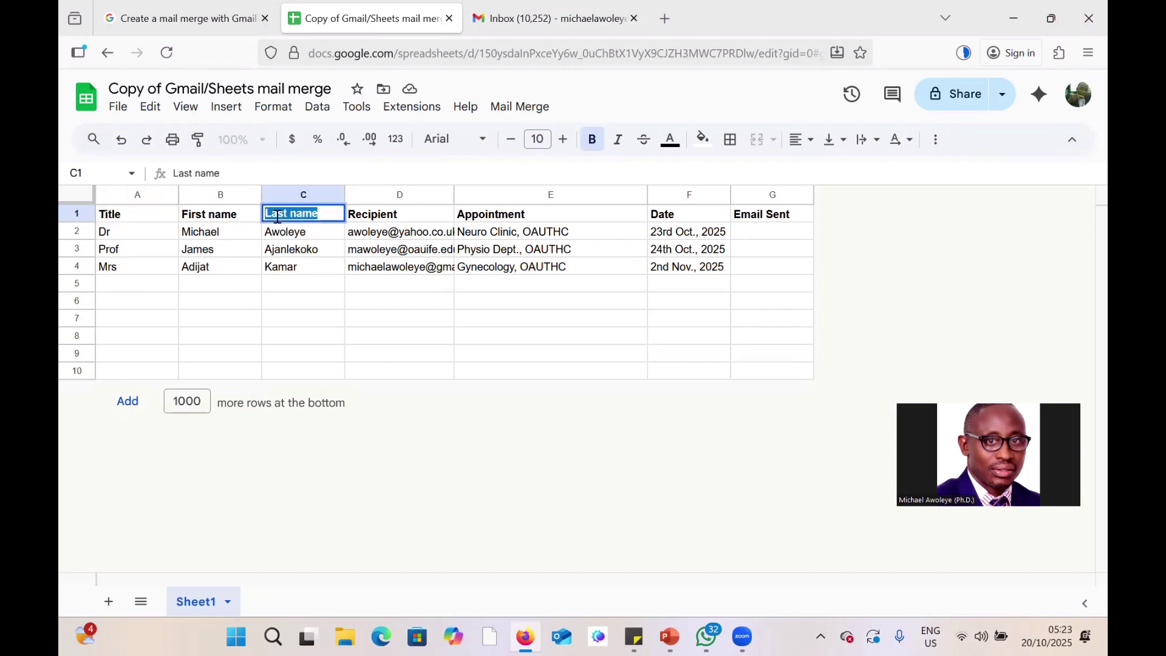
right_click(278, 217)
left_click(311, 315)
left_click(540, 18)
key("ctrl+v")
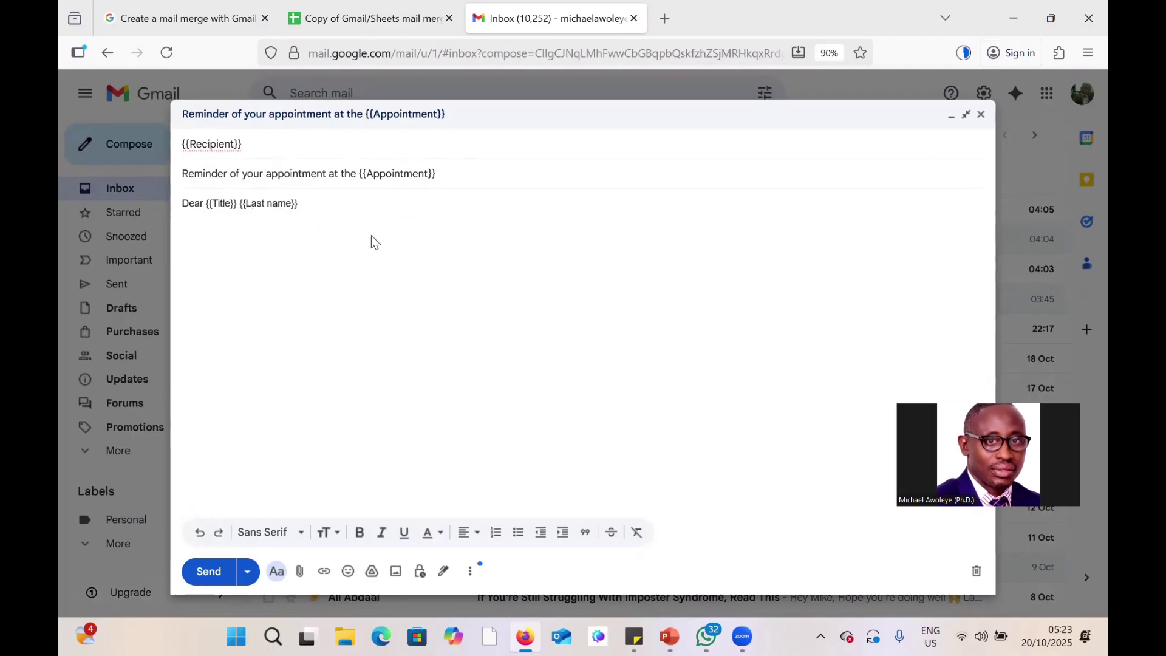
type(",")
key("Return")
key("Return")
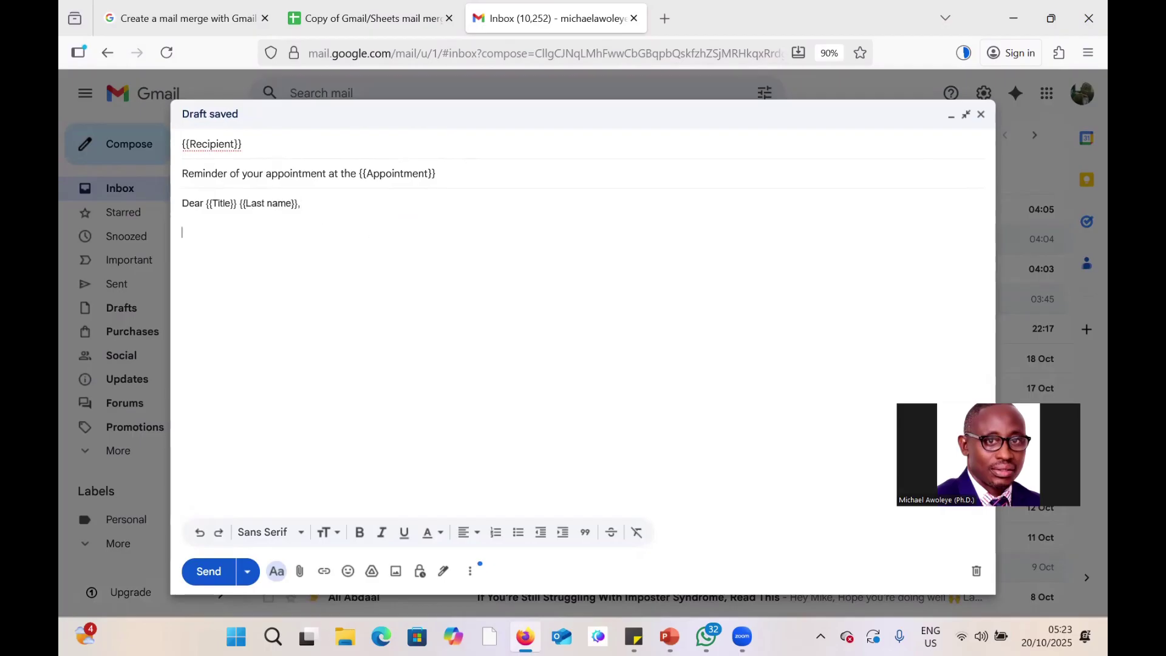
type("This is to remind you")
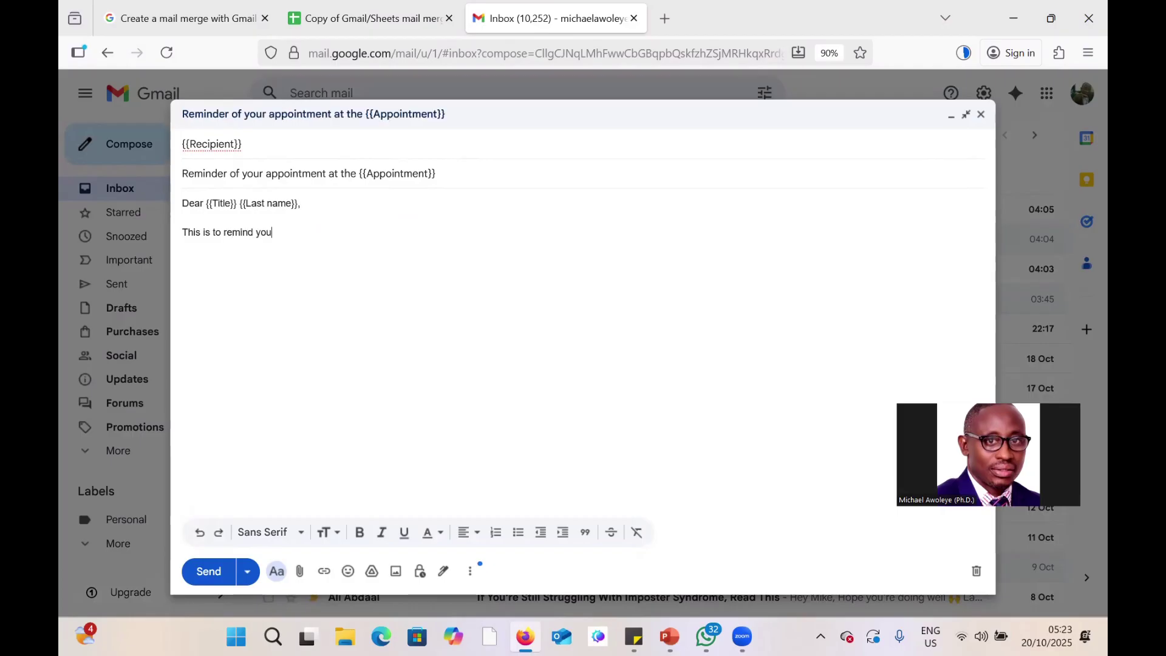
type(" of your appointment at")
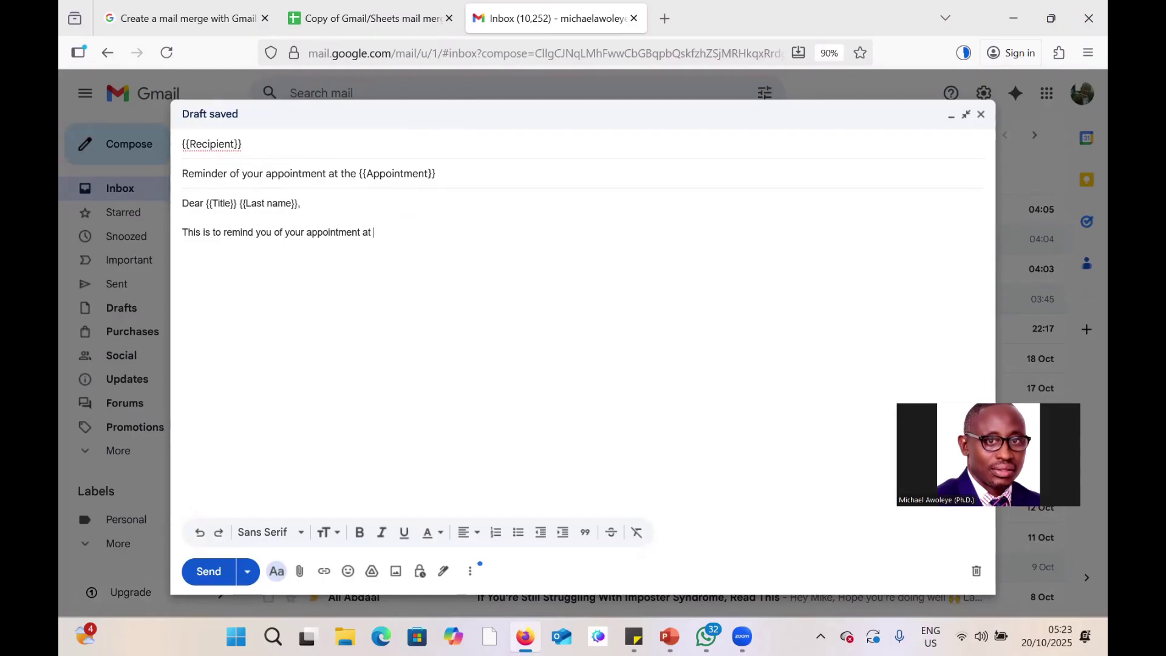
type(" the")
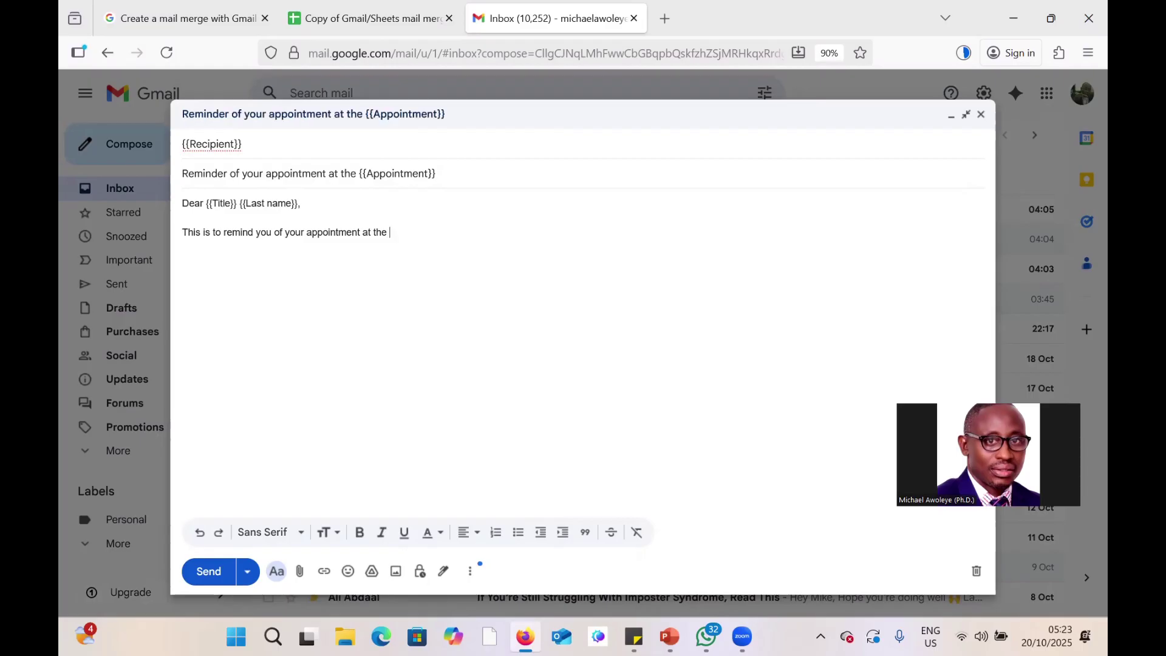
type(" {{}}")
Replace the body's empty braces with {{Appointment}} copied from the subject, then type 'on {{}}'.
left_click_drag(441, 174, 358, 180)
right_click(378, 176)
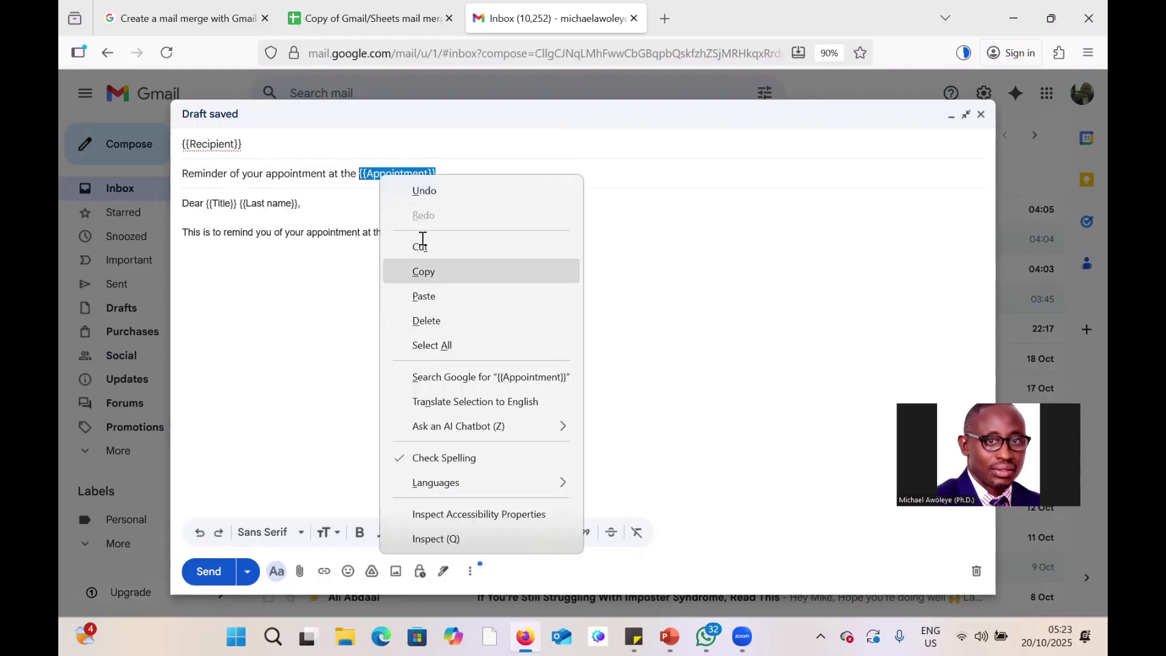
left_click(424, 272)
left_click_drag(403, 233, 389, 232)
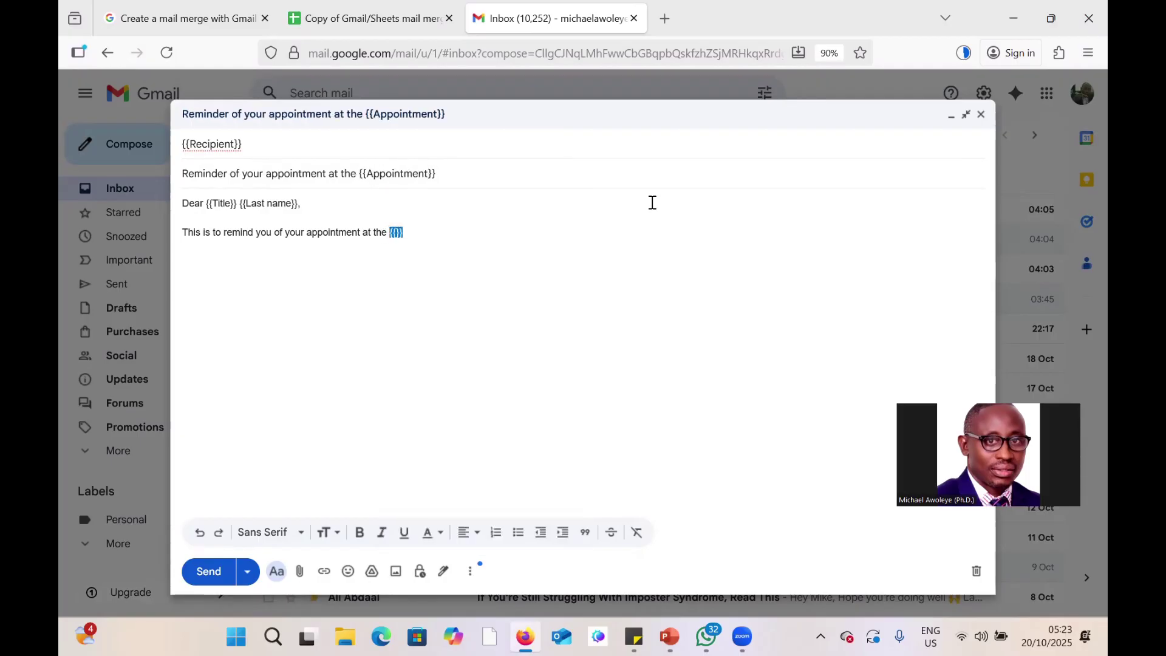
key("ctrl+v")
type("o")
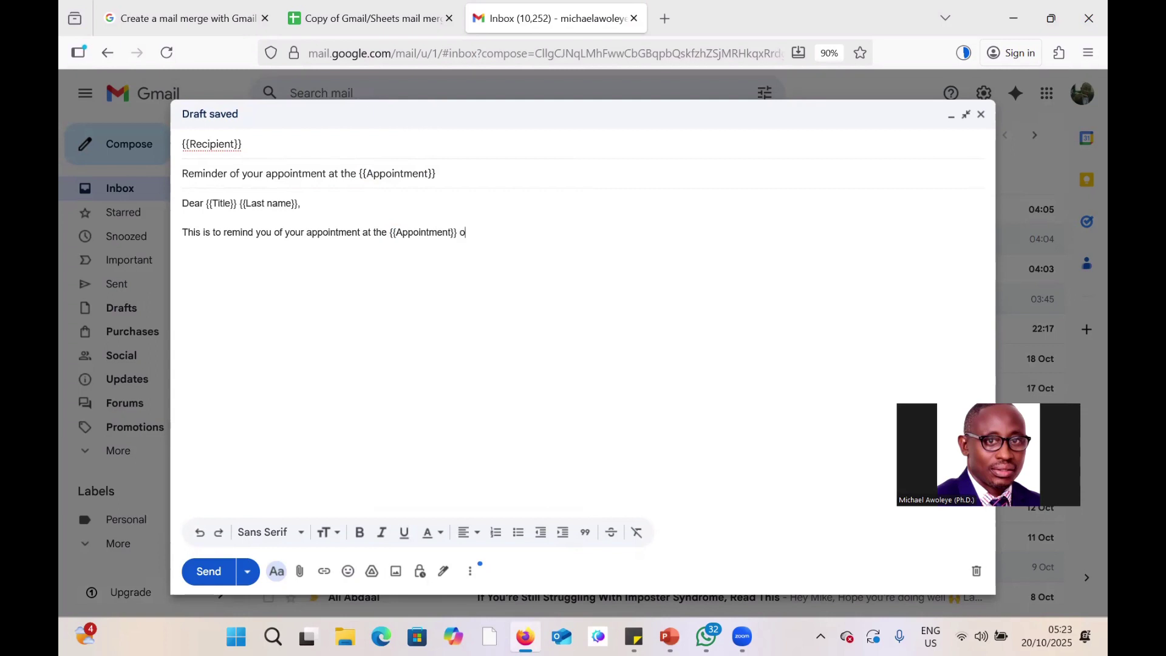
type("n {{}}")
Copy the 'Date' heading from F1 into the braces after 'on'.
left_click(405, 20)
left_click(687, 216)
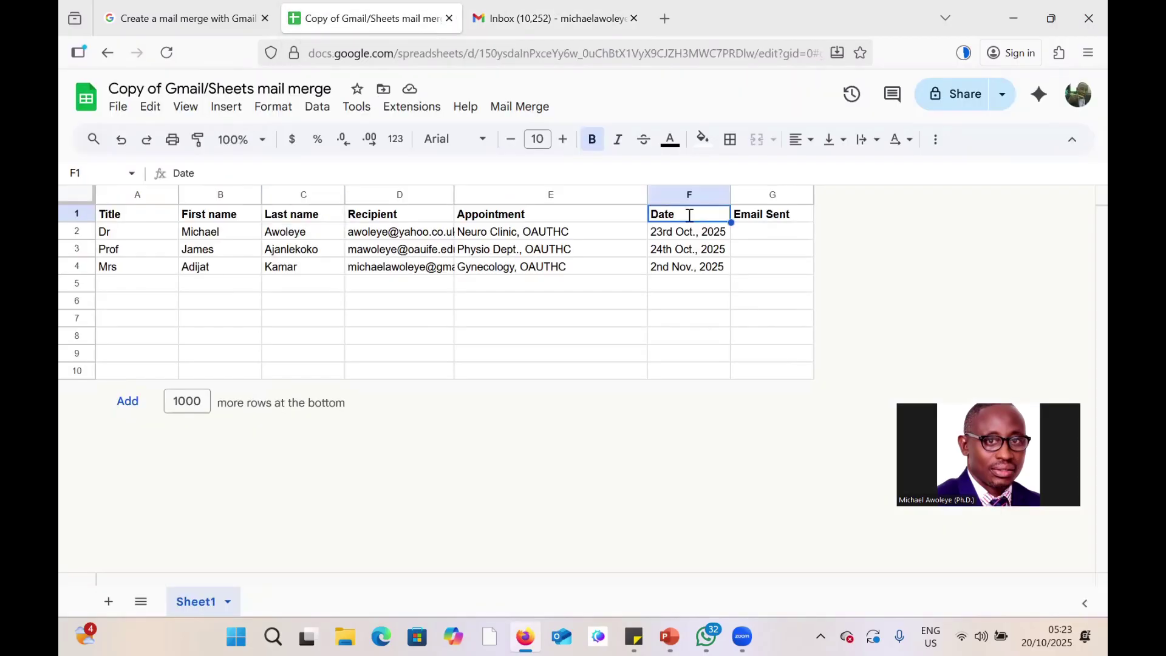
double_click(661, 214)
right_click(662, 213)
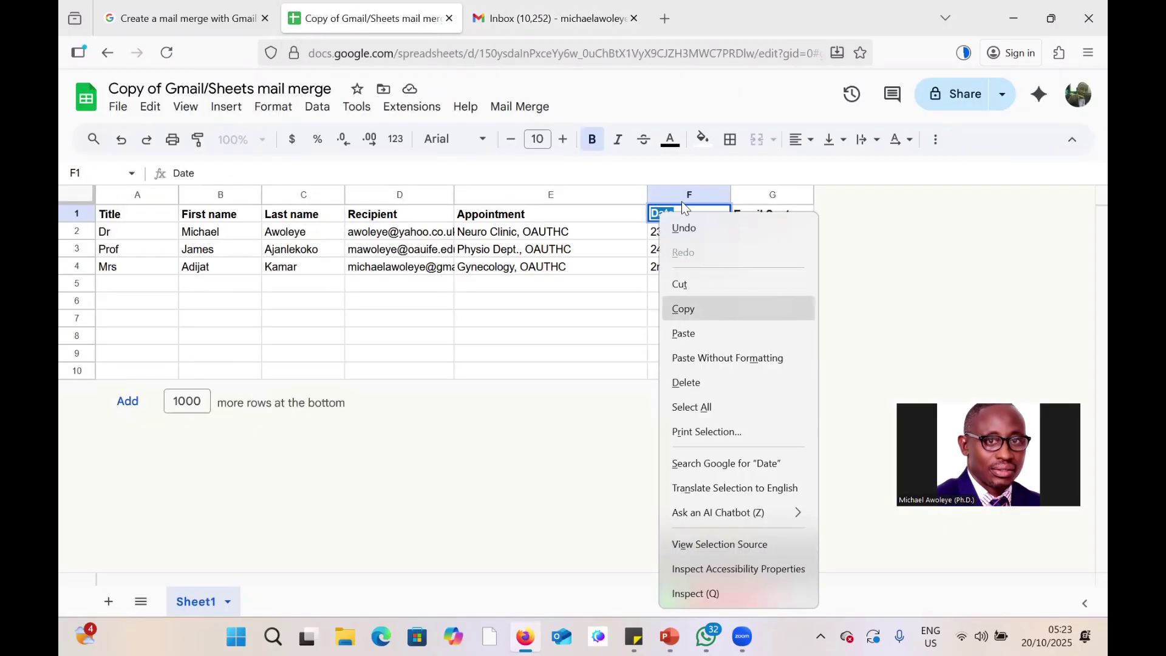
left_click(683, 308)
left_click(549, 18)
key("ctrl+v")
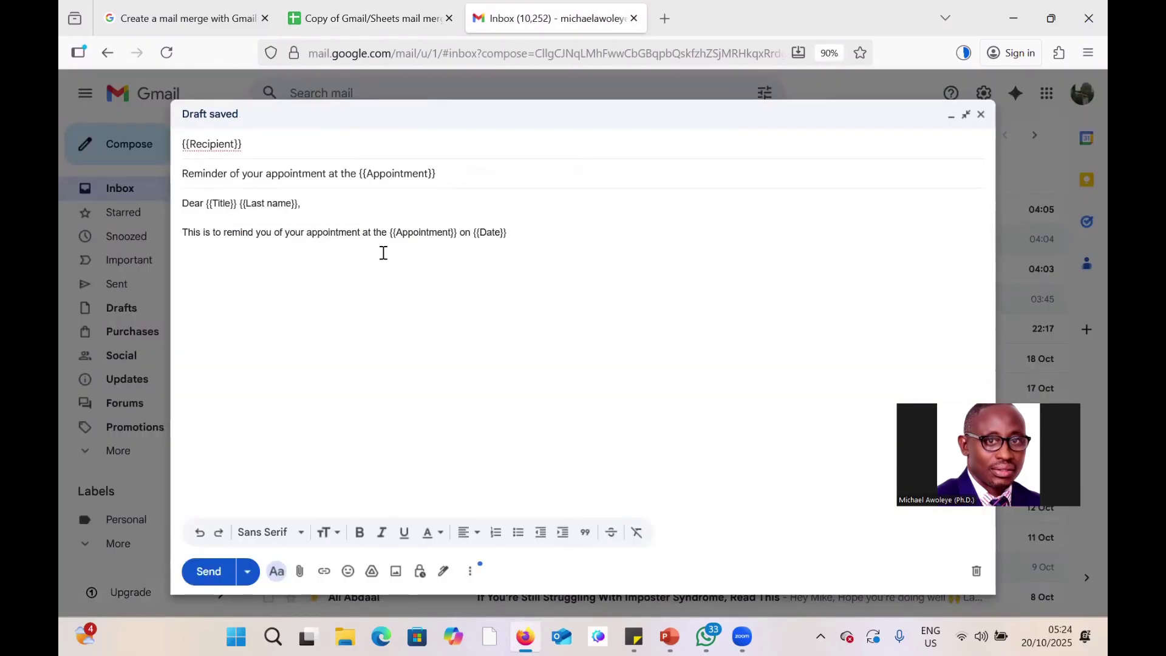
left_click(403, 18)
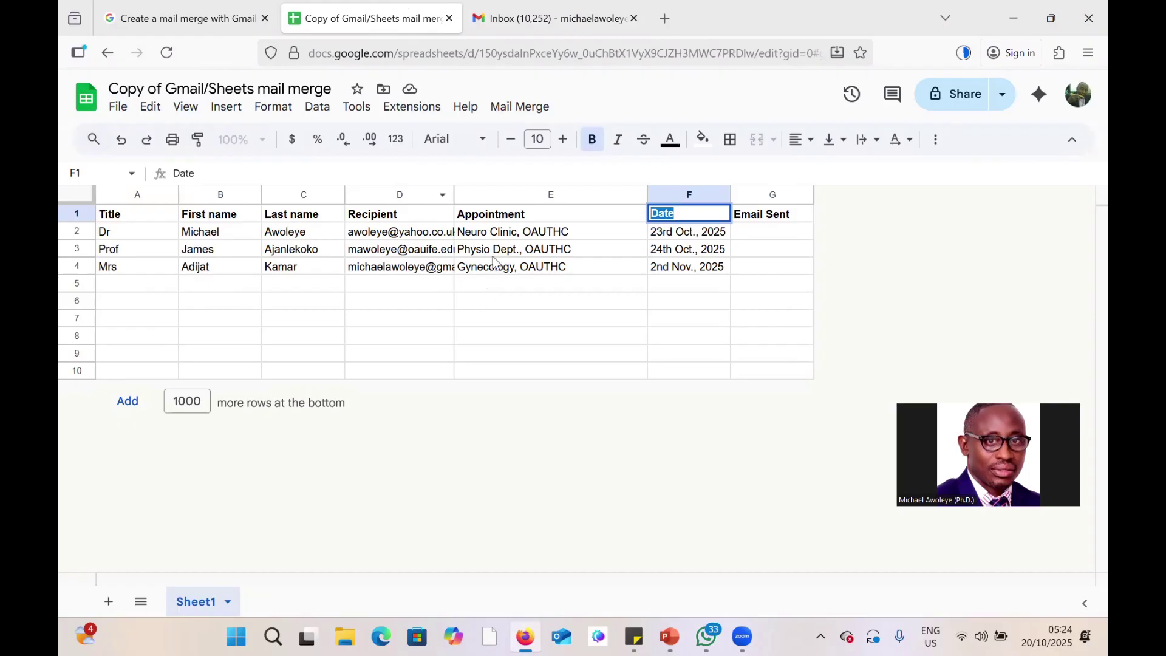
Add the line 'Take care of yourself, as we expect you on the day of your clinic.'.
left_click(549, 18)
left_click(419, 19)
left_click(549, 24)
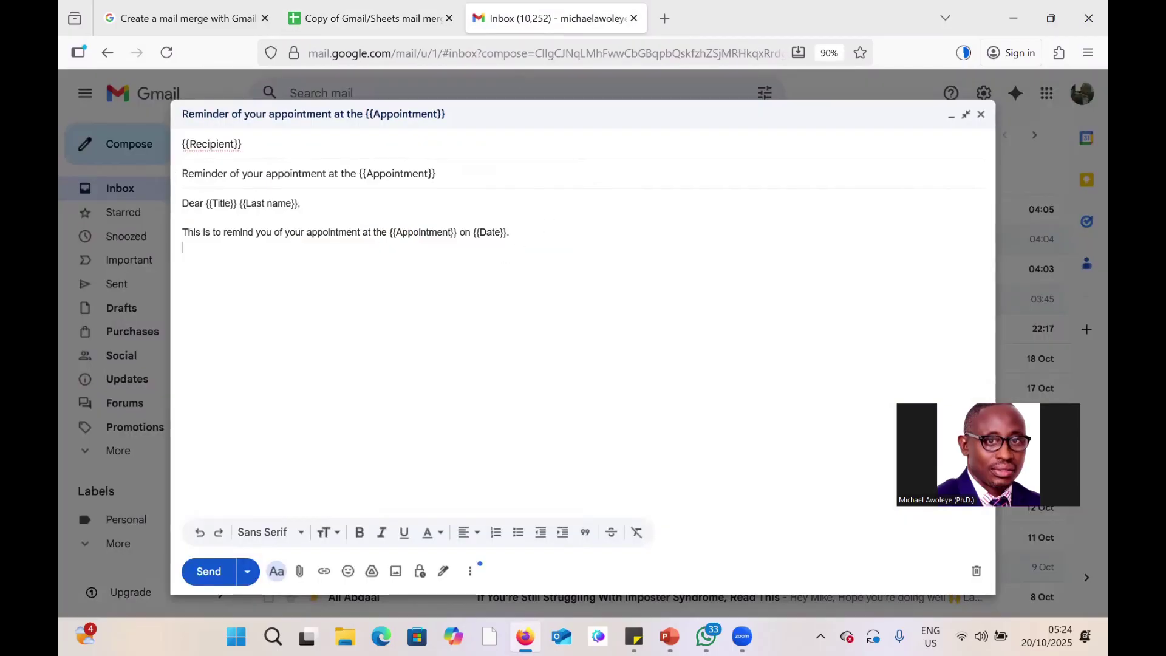
key("Return")
type("That")
key("BackSpace")
key("BackSpace")
key("BackSpace")
key("BackSpace")
key("BackSpace")
type("Unit")
key("BackSpace")
key("BackSpace")
type("til we")
key("BackSpace")
key("BackSpace")
key("BackSpace")
key("BackSpace")
key("BackSpace")
key("BackSpace")
key("BackSpace")
key("BackSpace")
type("Take care of yourself, as we expet")
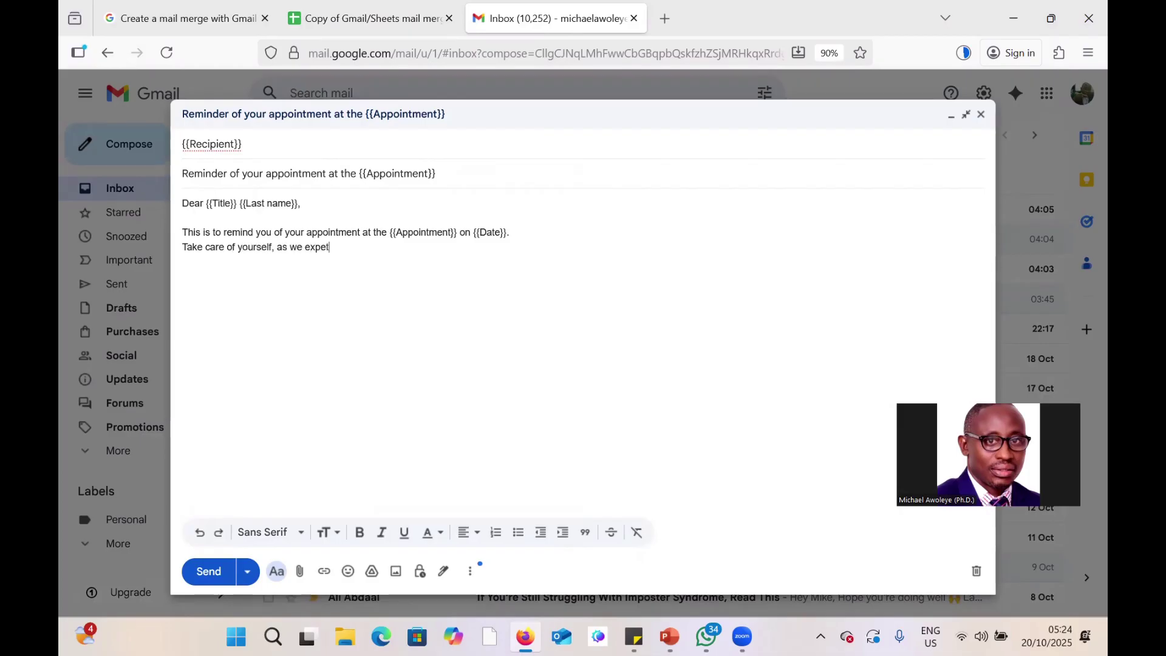
key("BackSpace")
type("ct you for the")
key("BackSpace")
key("BackSpace")
key("BackSpace")
key("BackSpace")
key("BackSpace")
key("BackSpace")
key("BackSpace")
key("BackSpace")
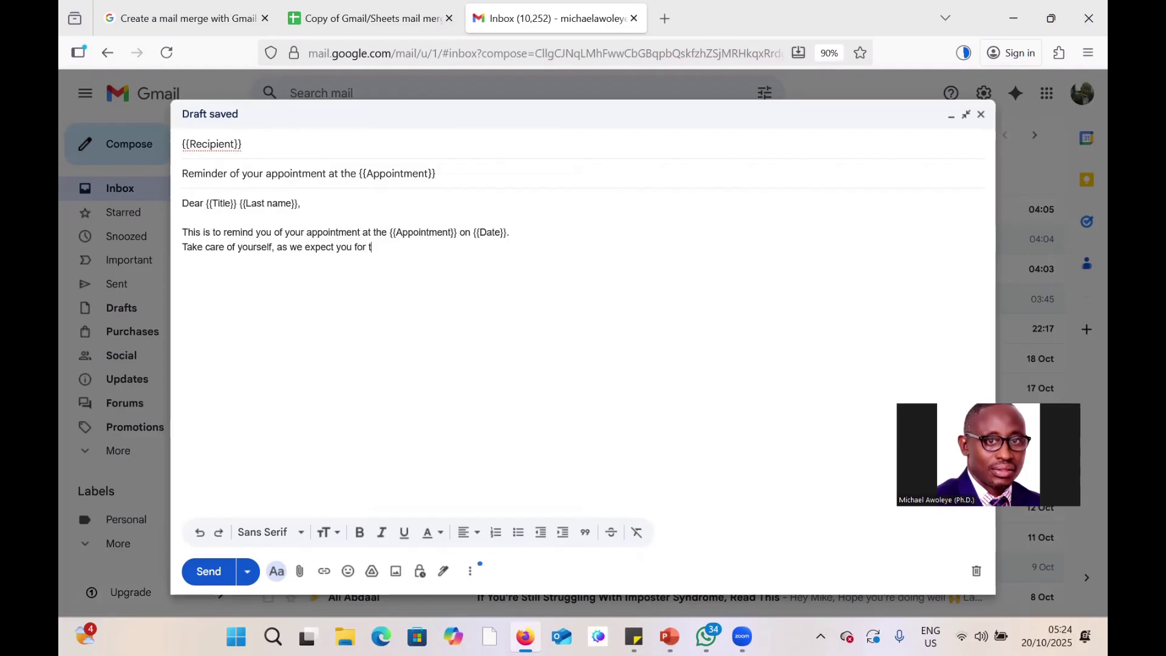
type("on the day of ")
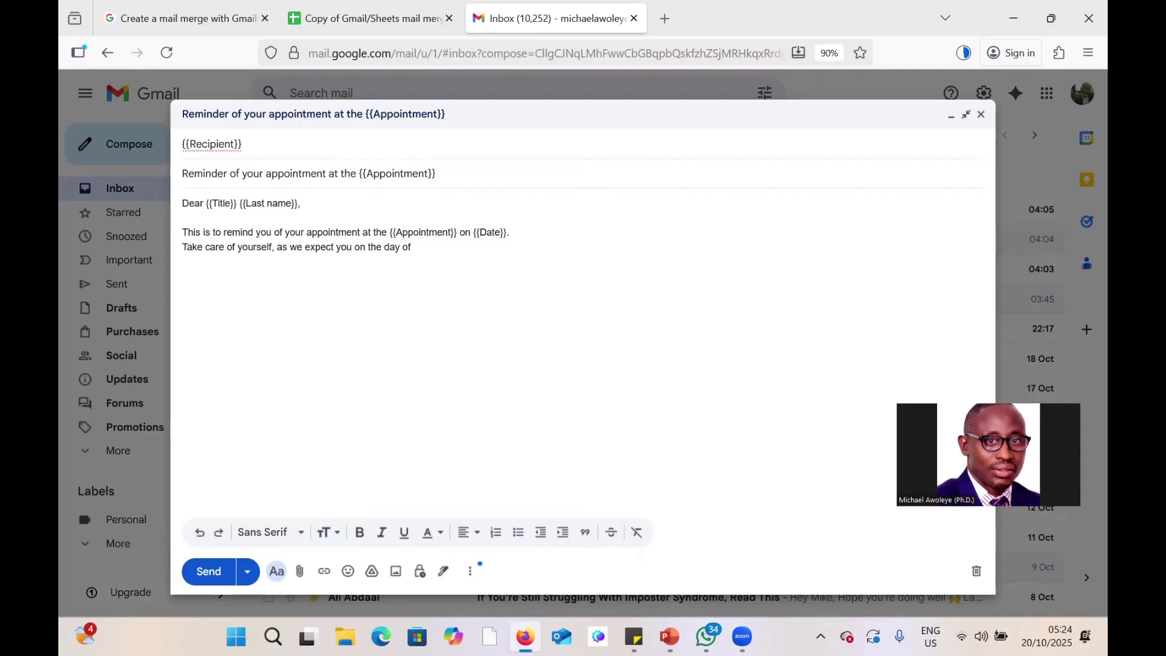
type("your lclinic.")
Add 'Thank you' and a 'Yours Sincerely' sign-off below it.
key("Return")
key("Return")
type("Thank you")
key("Return")
key("Return")
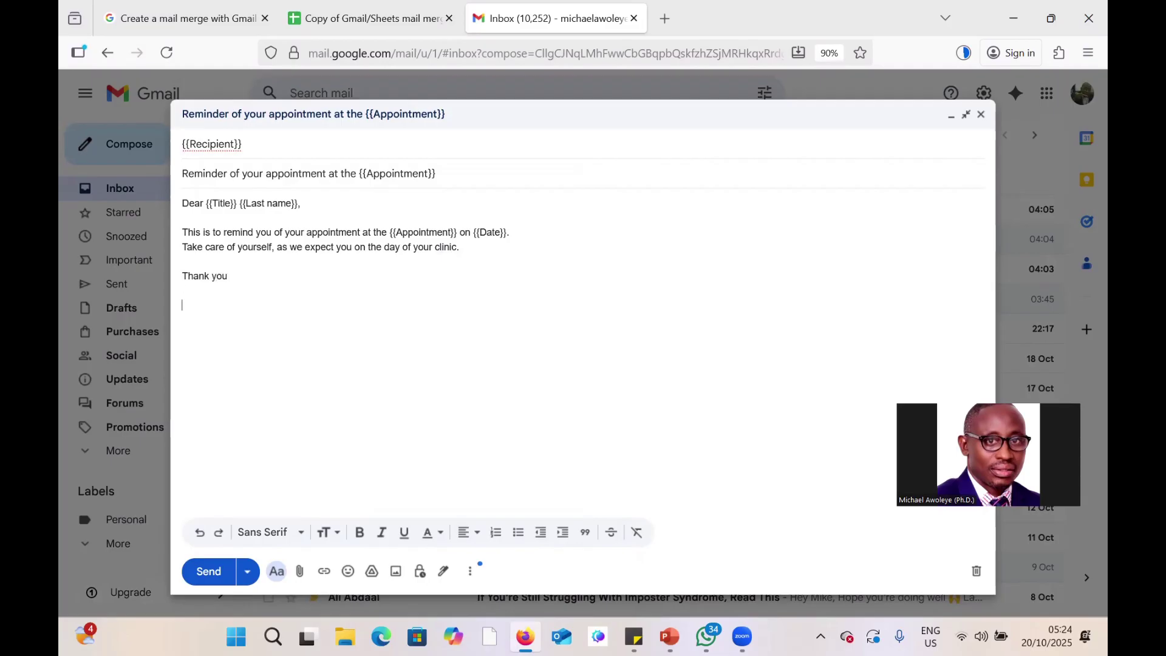
type("Your")
key("Tab")
Sign the draft with the sender's name and a 'CMD, OAUTHC' line beneath it.
type("Prof")
key("BackSpace")
key("BackSpace")
key("BackSpace")
type("rof Okeniyi")
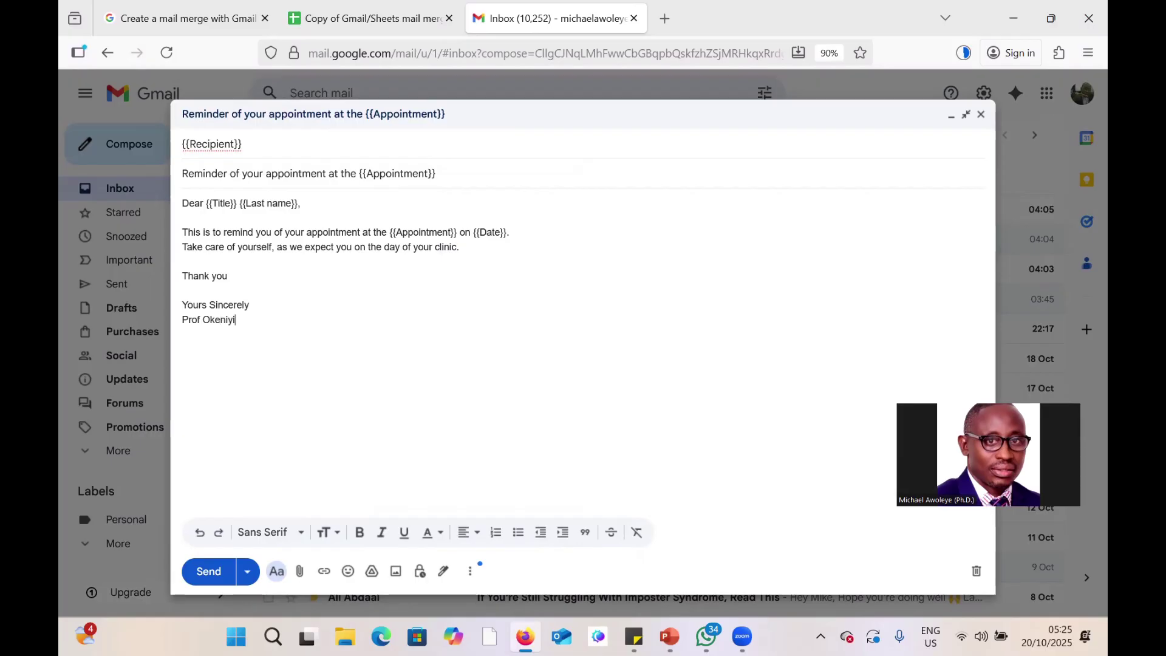
type("\\CM")
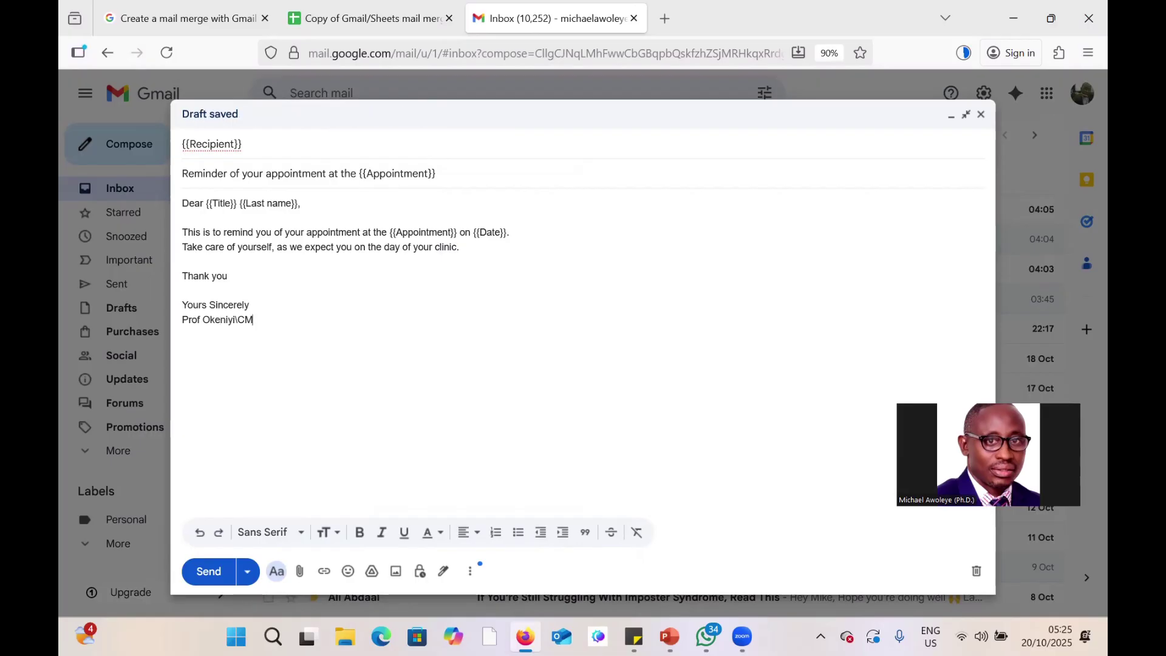
key("BackSpace")
key("Return")
type("CMD")
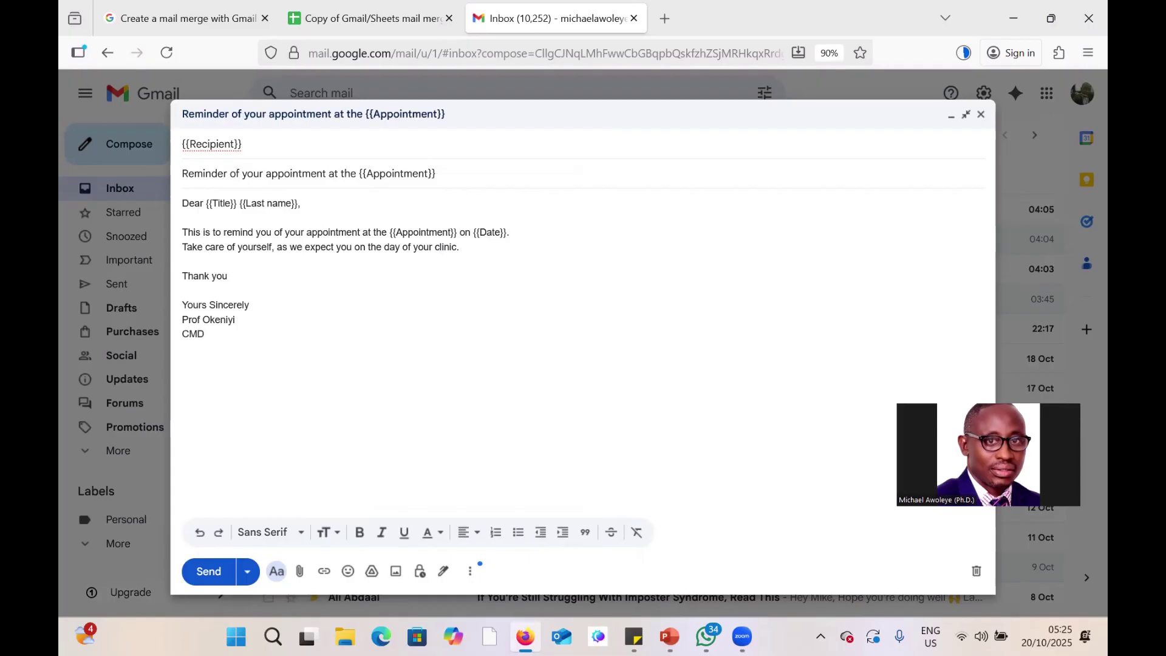
type(", OAUTHC")
left_click(337, 21)
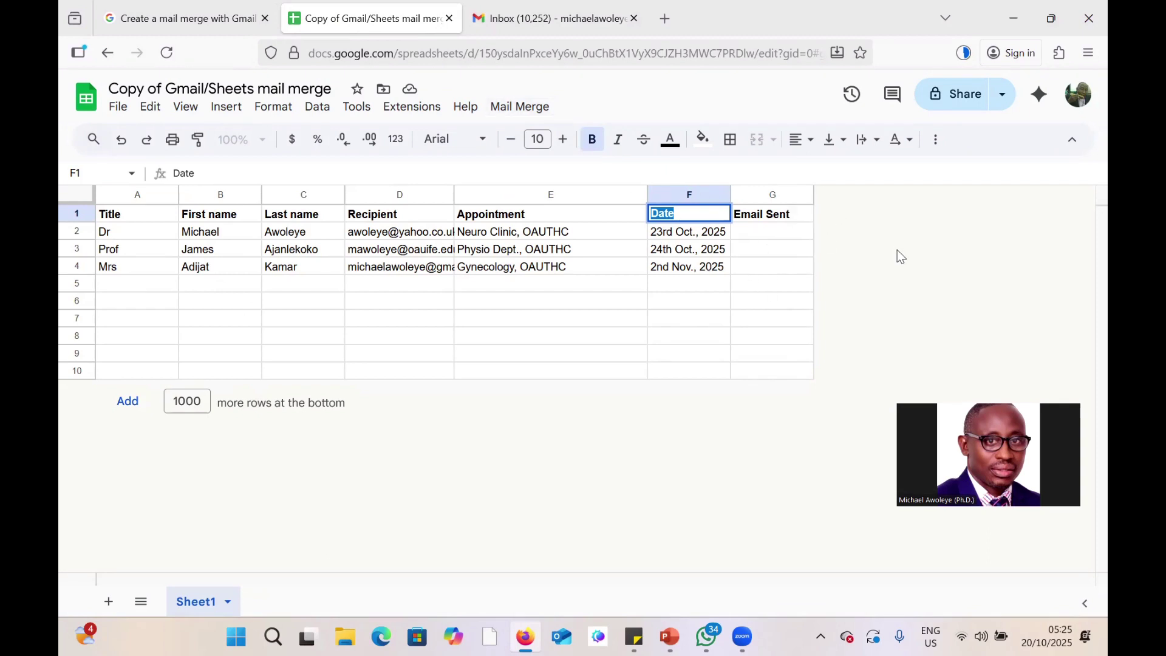
Run Mail Merge > Send Emails and choose the Google account to authorise.
left_click(512, 108)
left_click(520, 138)
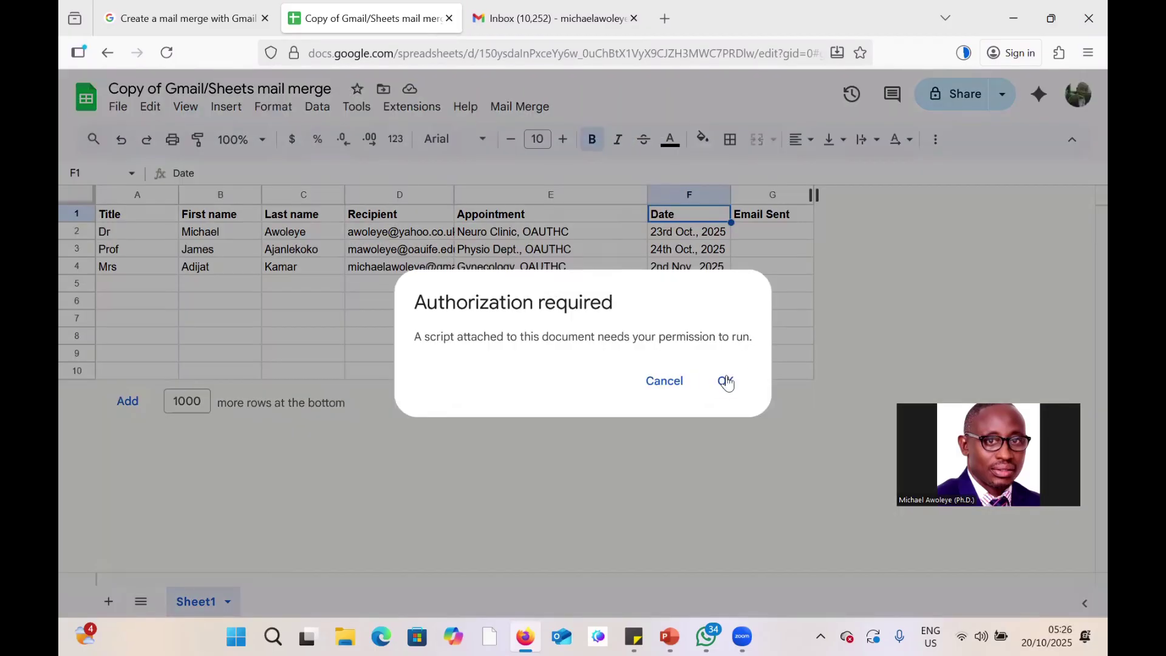
left_click(726, 381)
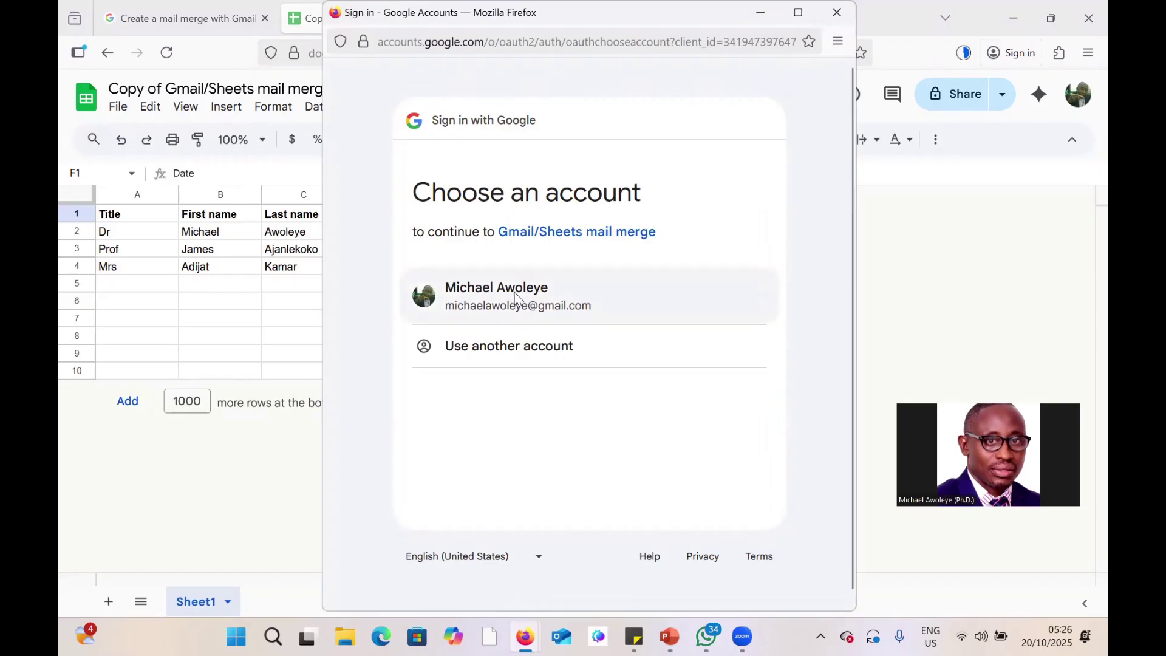
left_click(516, 294)
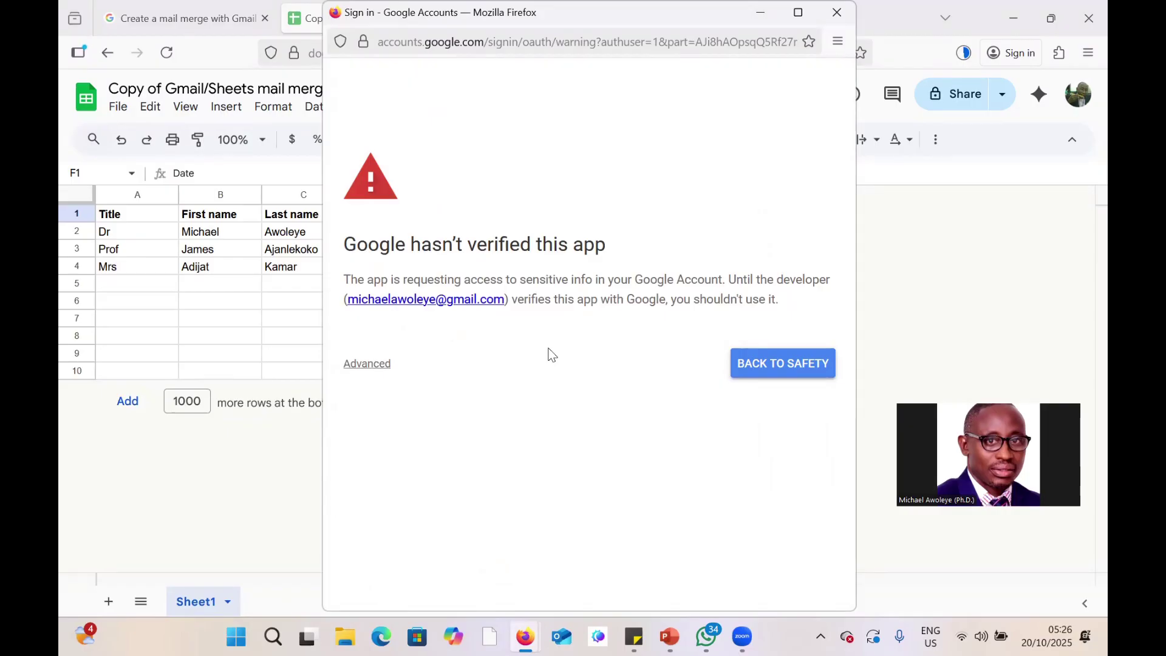
Proceed to the unverified Gmail/Sheets mail merge app and grant all requested permissions.
left_click(370, 364)
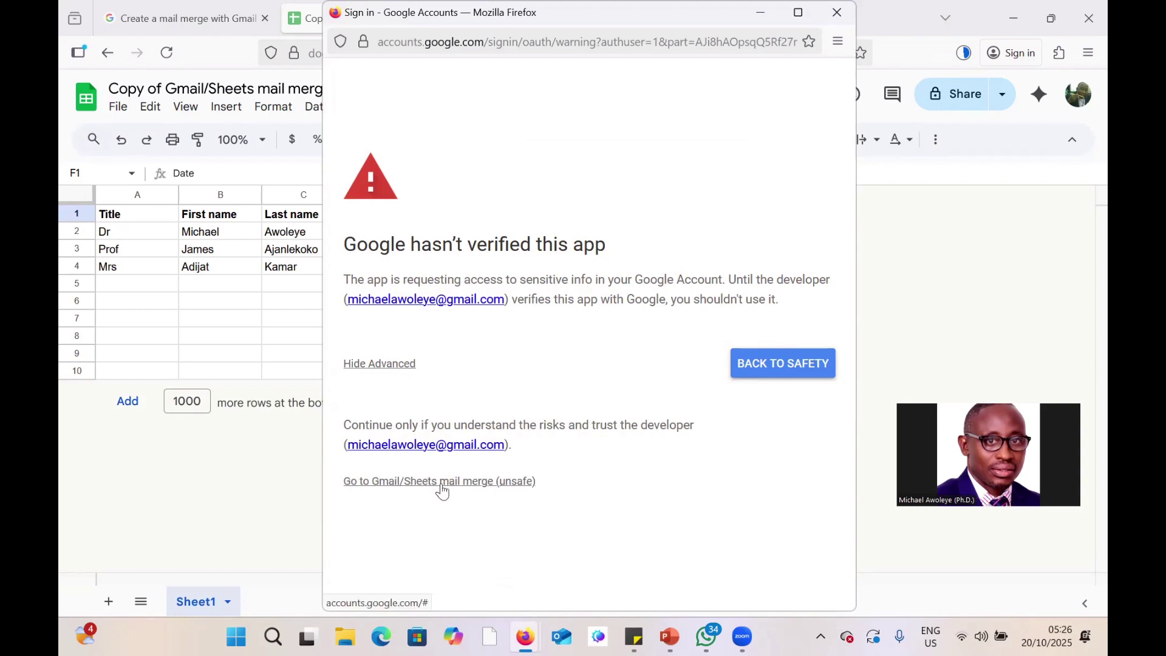
left_click(469, 489)
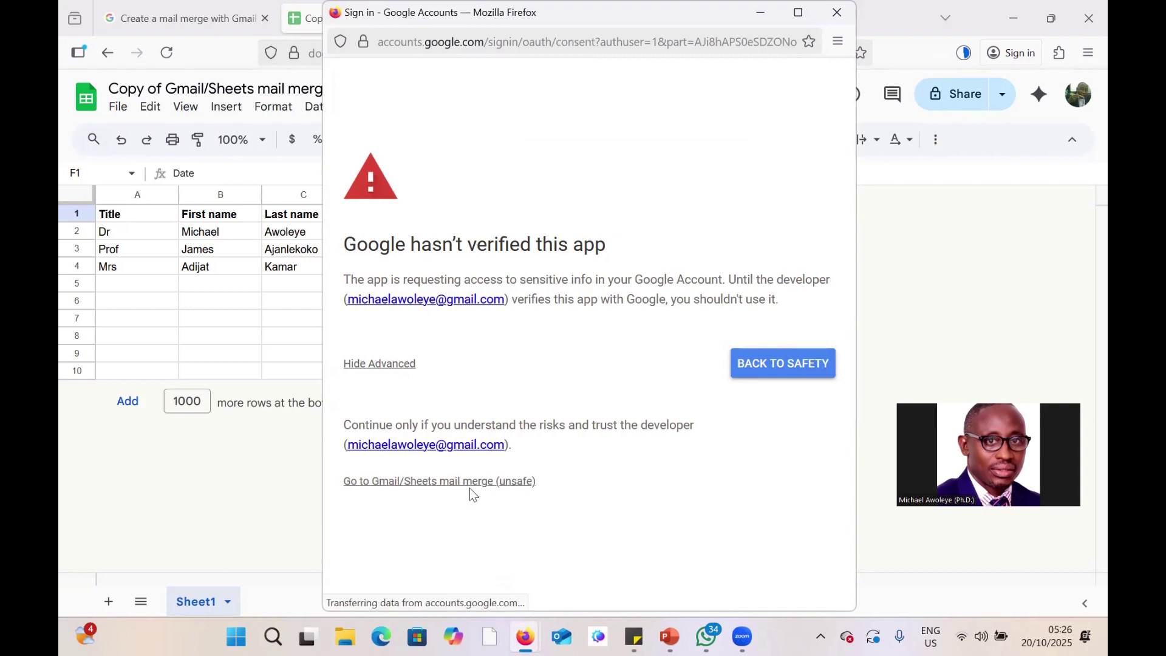
scroll(731, 348, "down", 5)
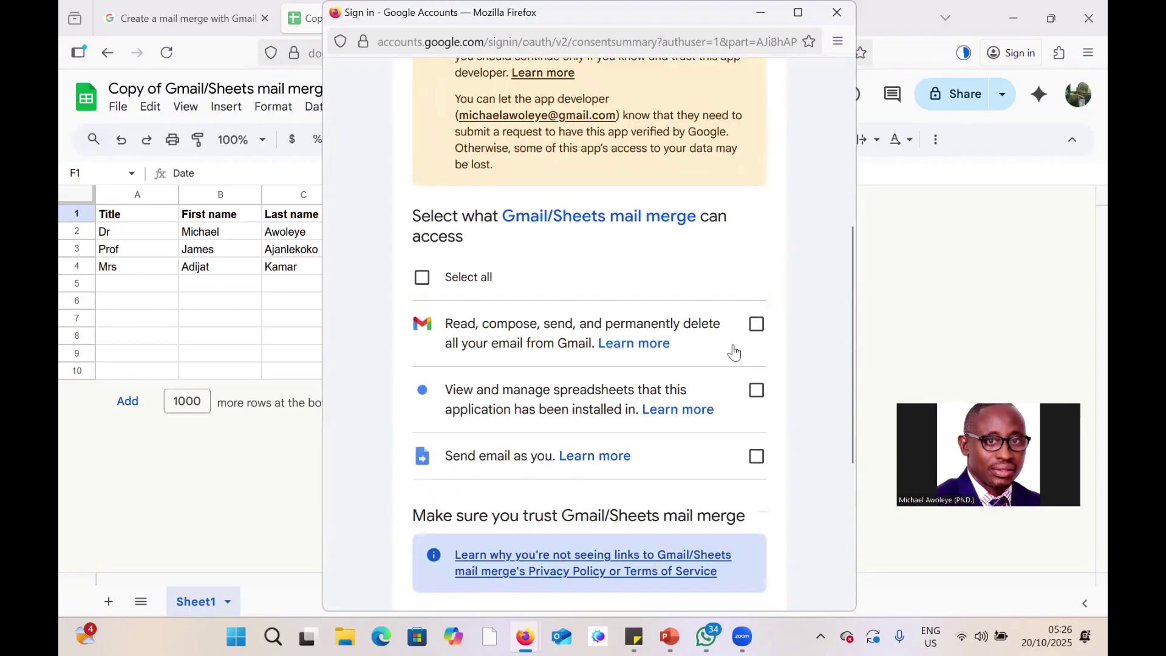
left_click(421, 277)
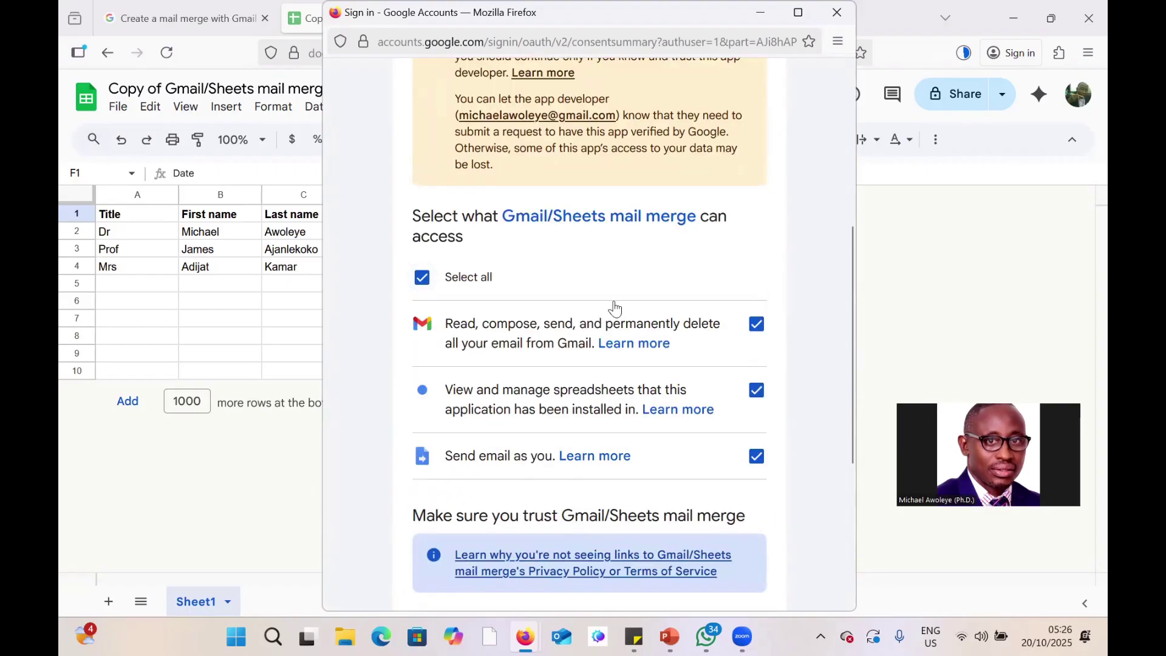
scroll(612, 310, "down", 5)
left_click(679, 485)
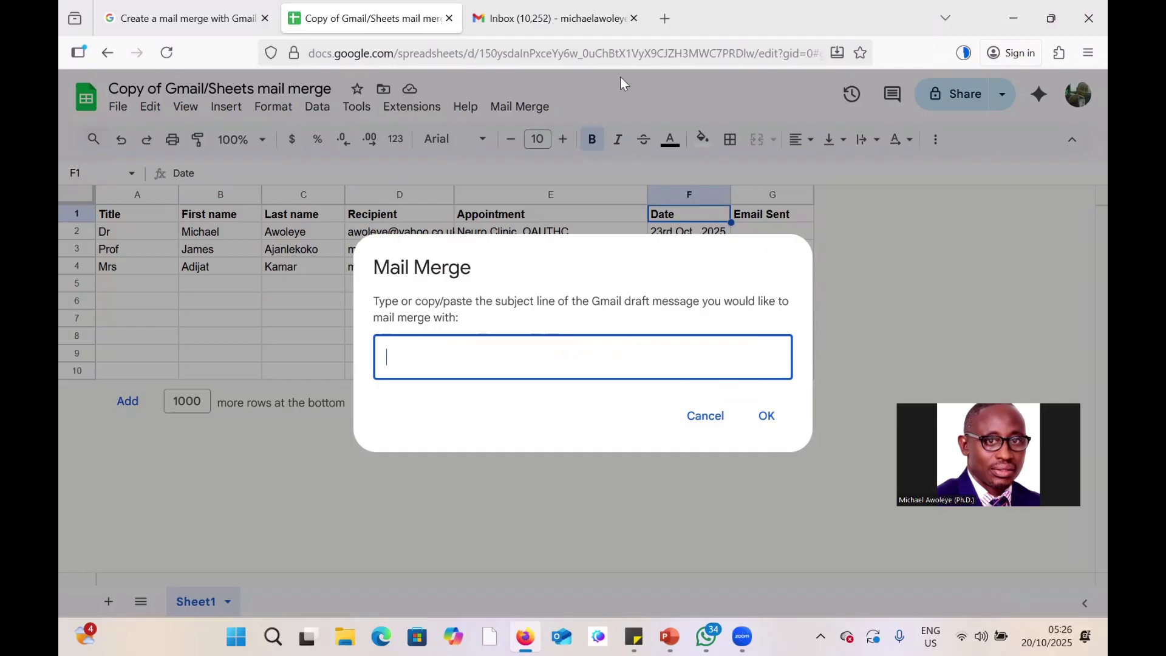
Copy the reminder draft's full subject line from Gmail.
left_click(565, 19)
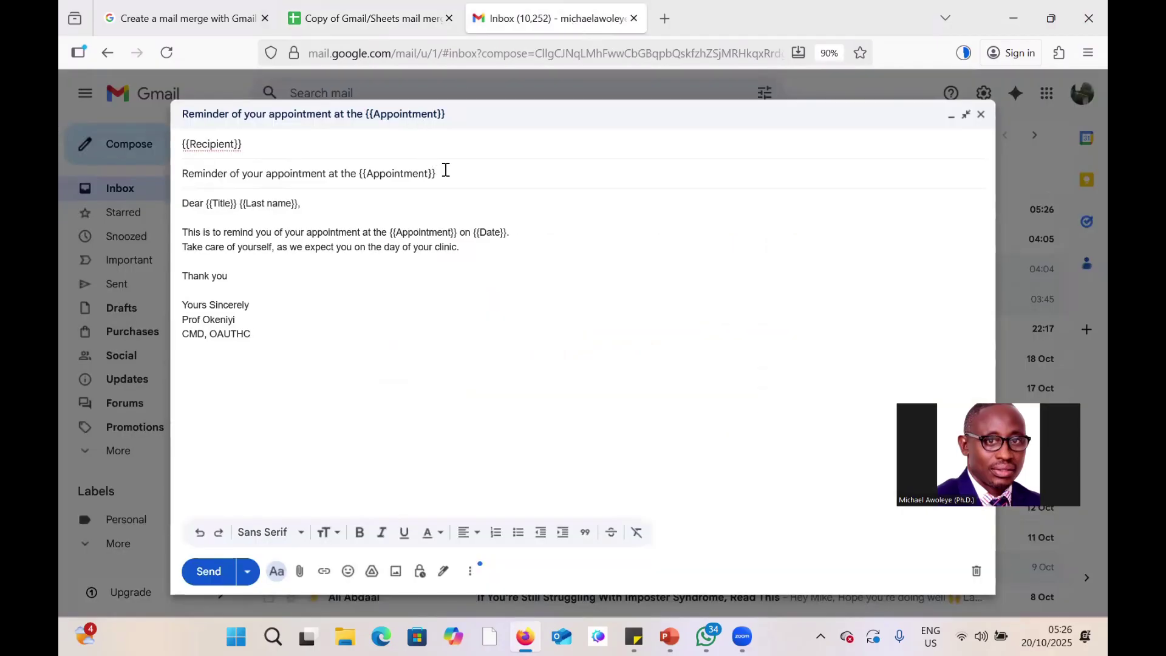
left_click_drag(446, 171, 185, 183)
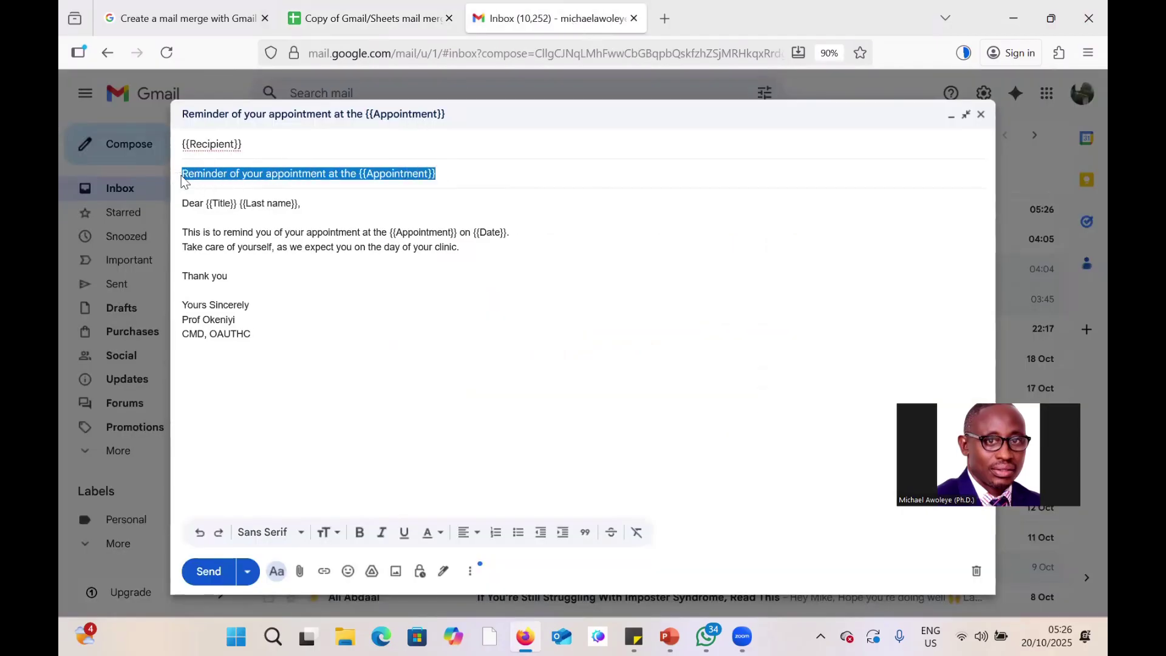
right_click(201, 173)
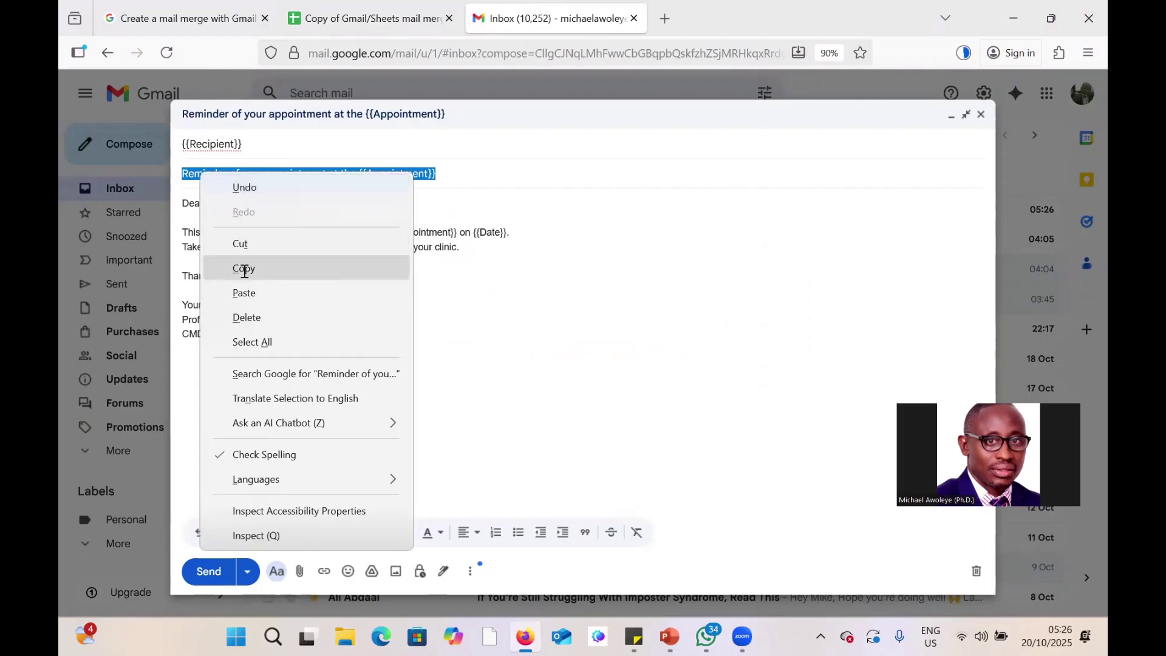
left_click(245, 271)
Paste the subject into the Mail Merge prompt to send all emails, then widen column G for the timestamps.
left_click(371, 18)
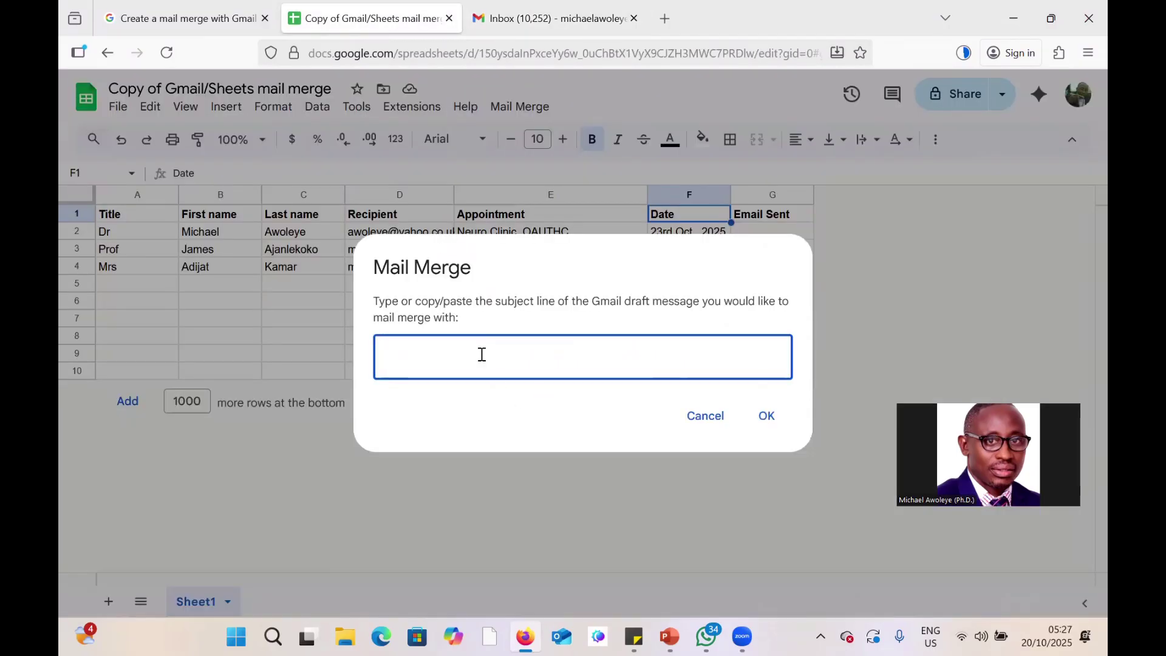
key("ctrl+v")
left_click(766, 422)
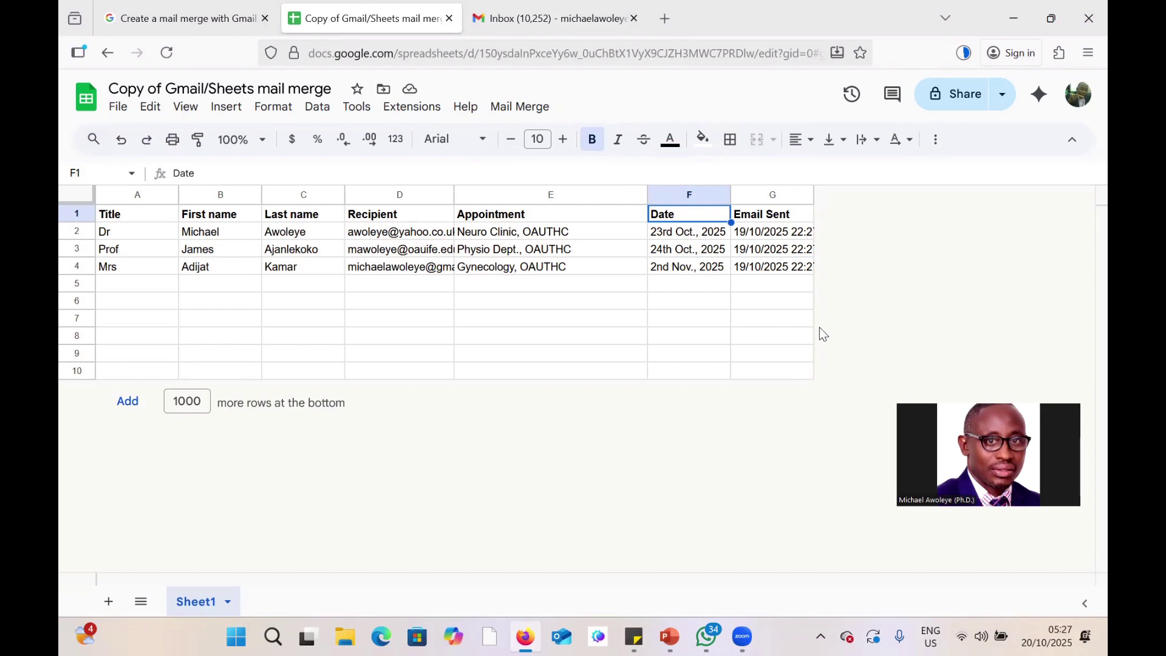
left_click_drag(815, 195, 835, 194)
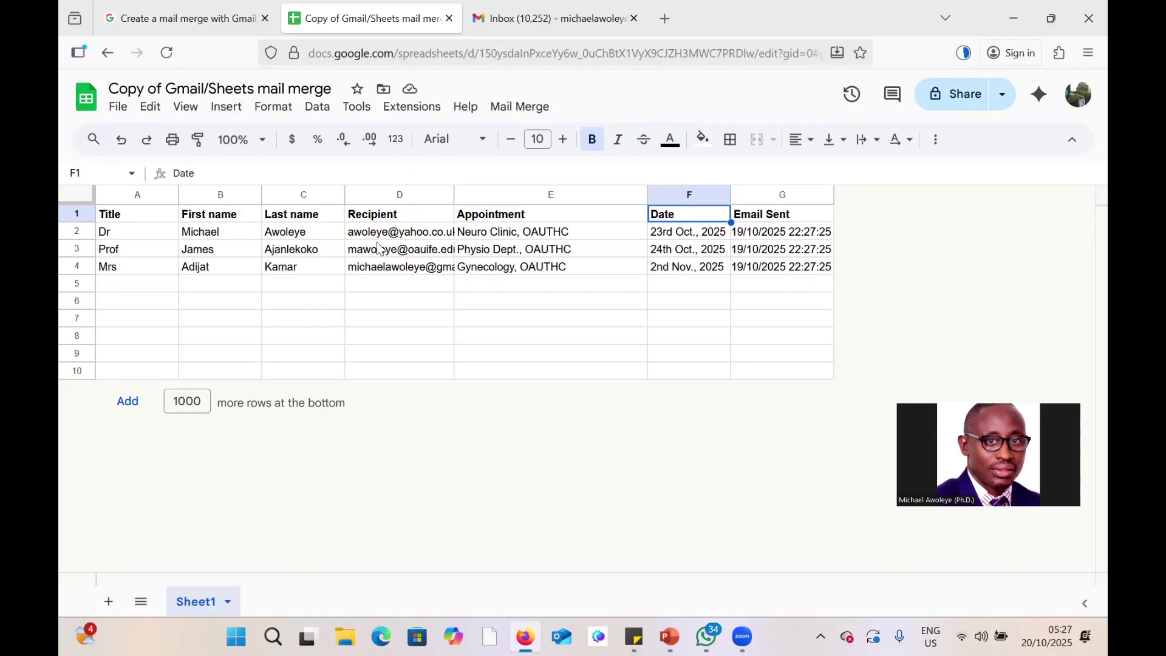
Check the received Neuro Clinic reminder in Yahoo Mail in a new tab, then return to the Gmail tab.
left_click(665, 18)
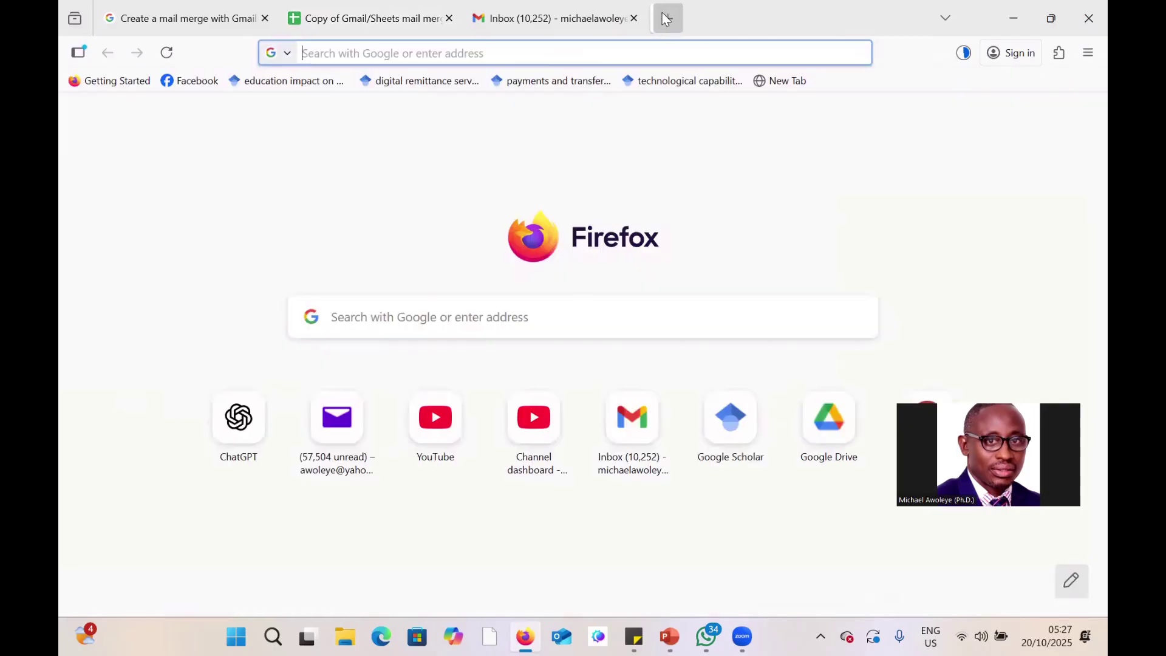
left_click(340, 428)
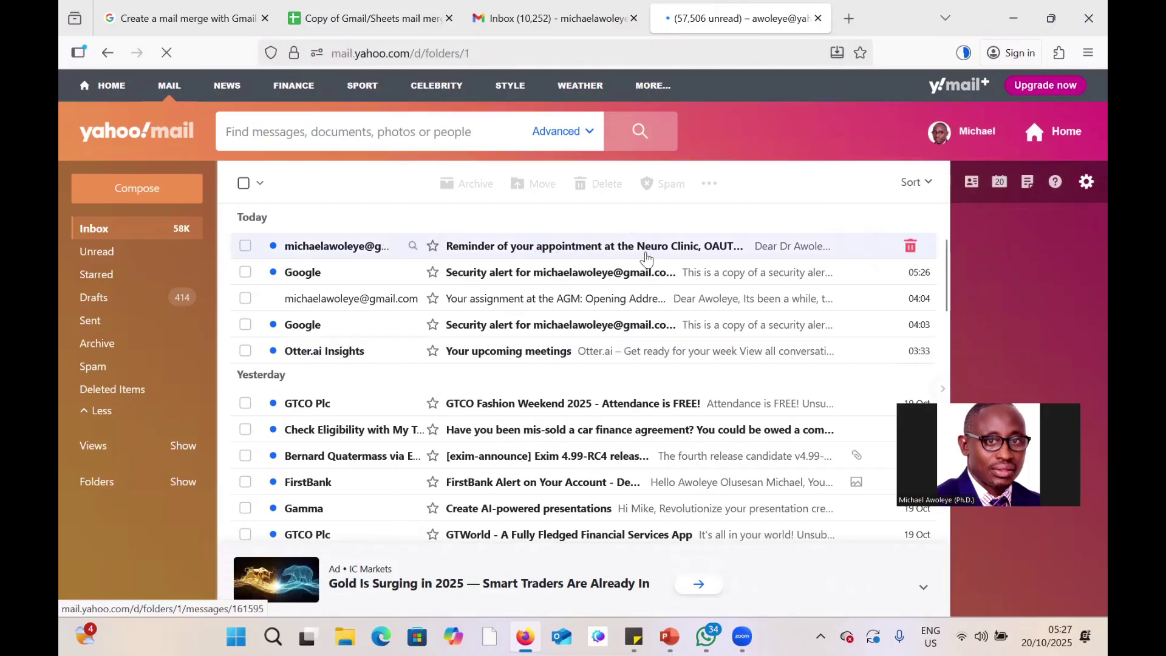
left_click(695, 254)
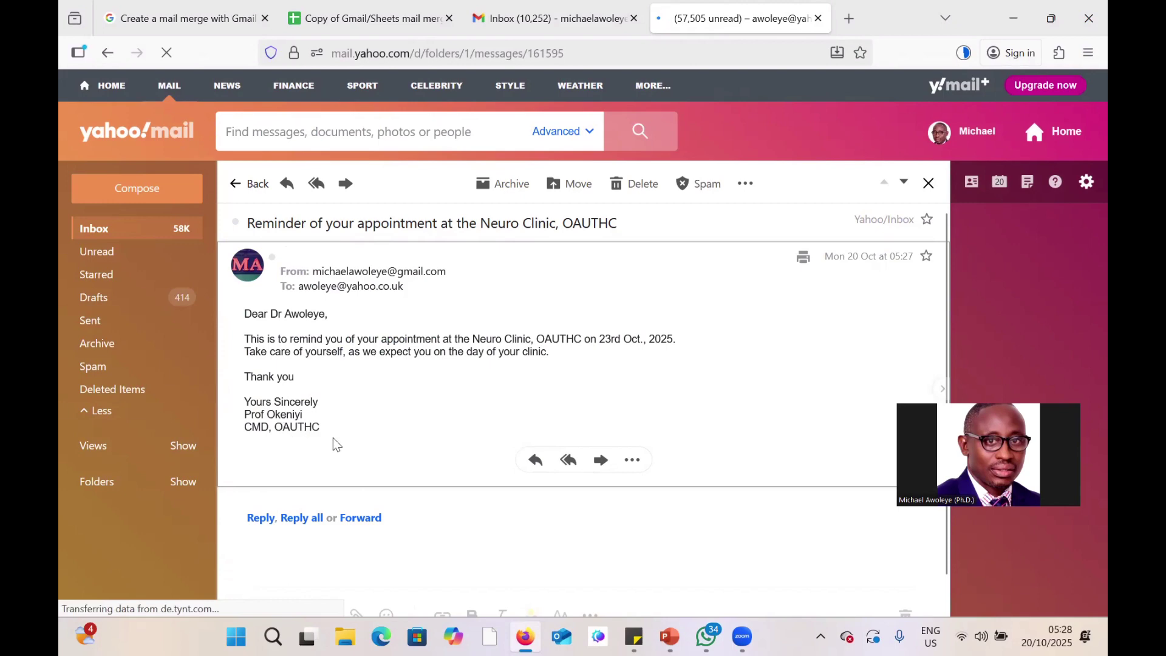
left_click(247, 184)
left_click(561, 18)
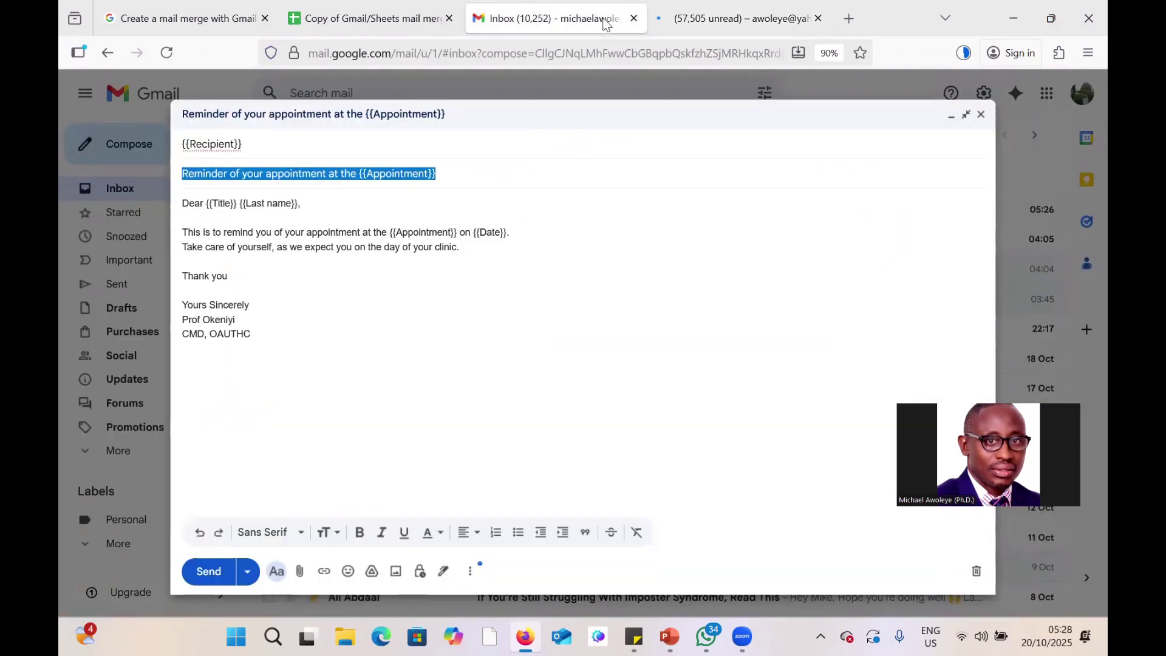
Close the Gmail draft and open the received Gynecology, OAUTHC reminder for 2nd Nov., 2025.
left_click(982, 114)
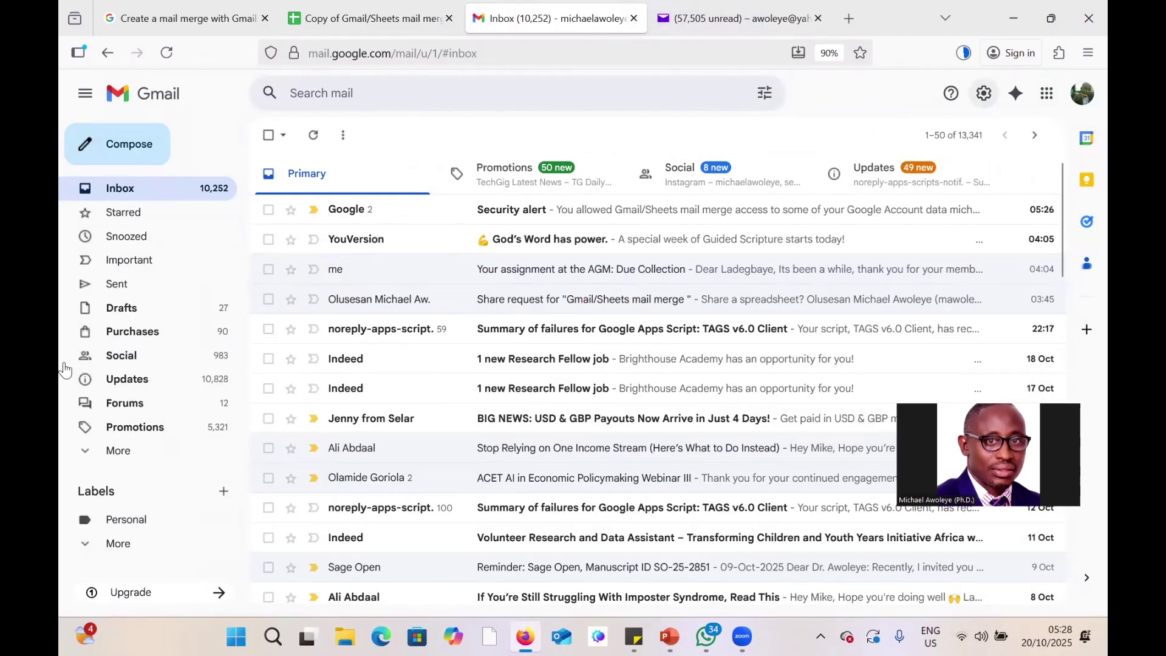
left_click(104, 543)
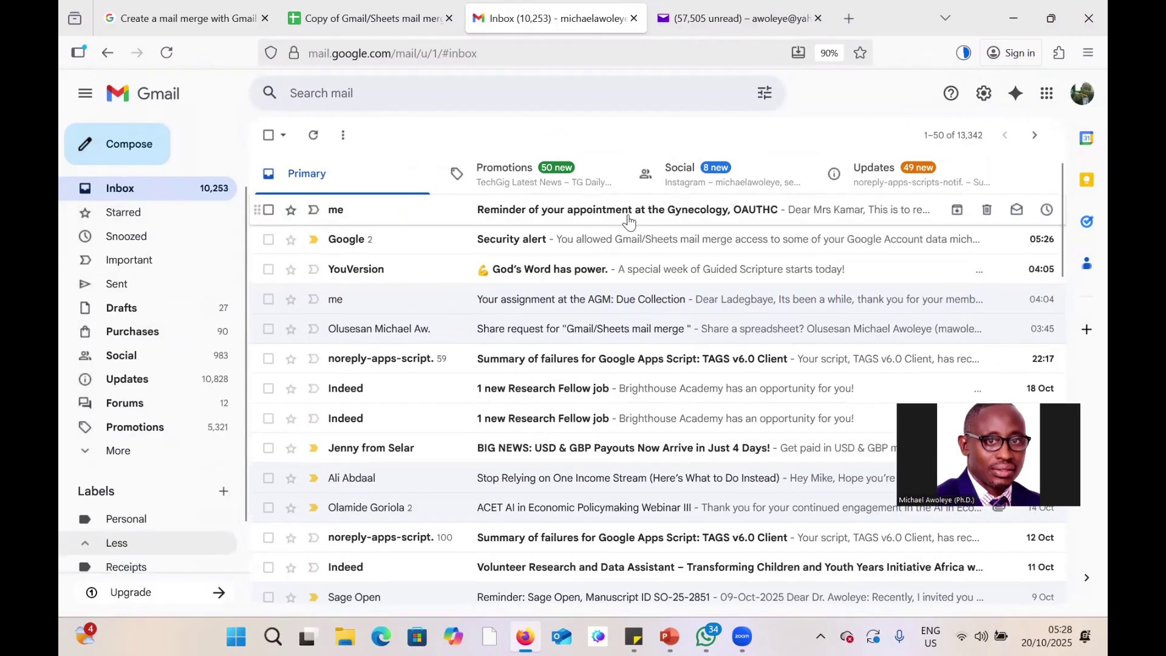
left_click(760, 212)
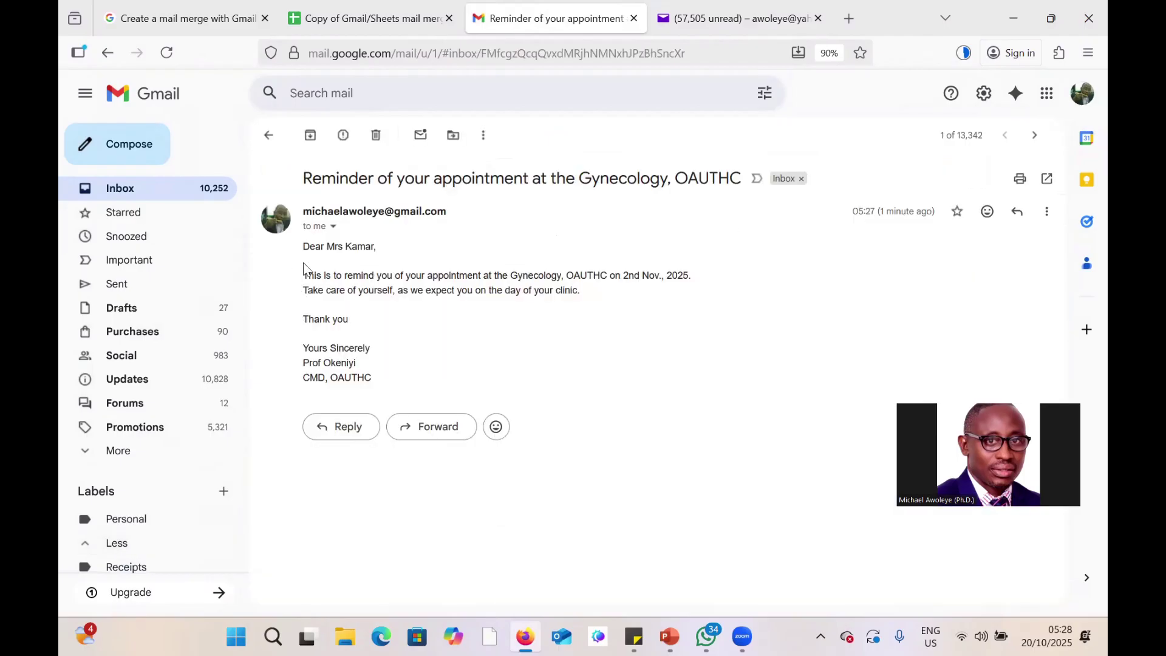